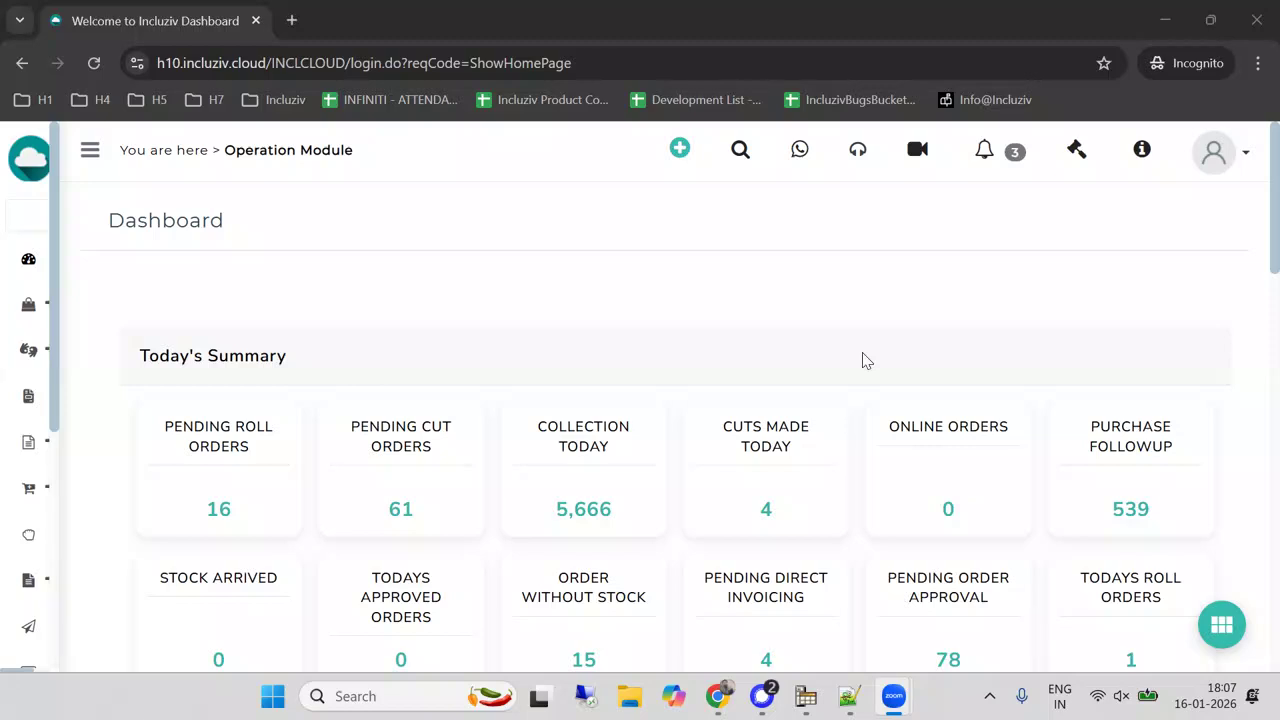
Open the sales order summary list and search for the sales order by its order number.
mouse_move(50, 490)
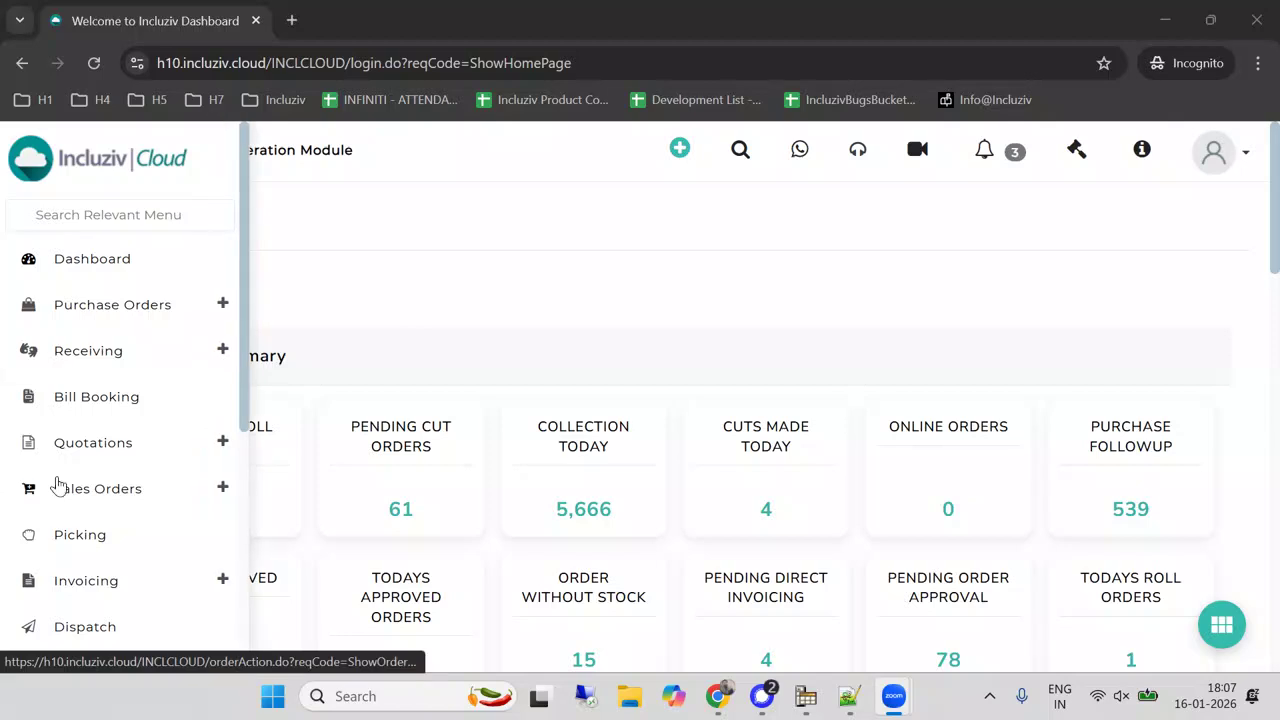
left_click(88, 505)
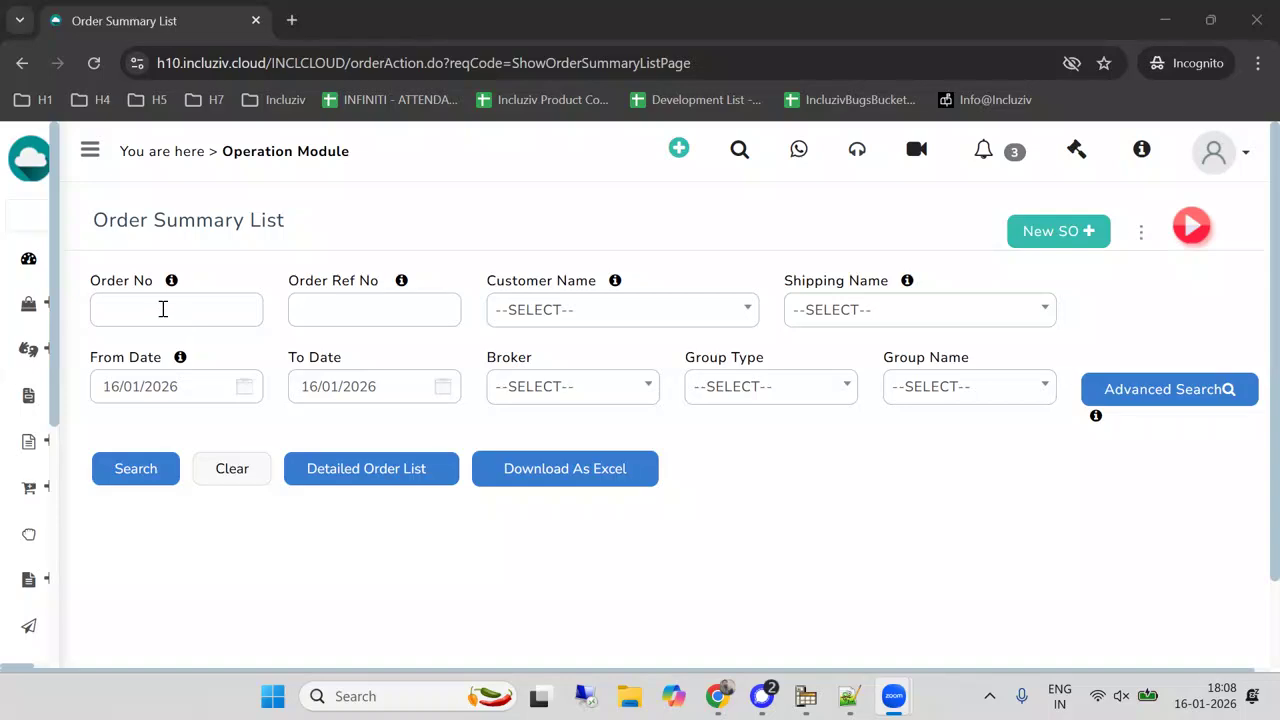
left_click(163, 309)
type("119805")
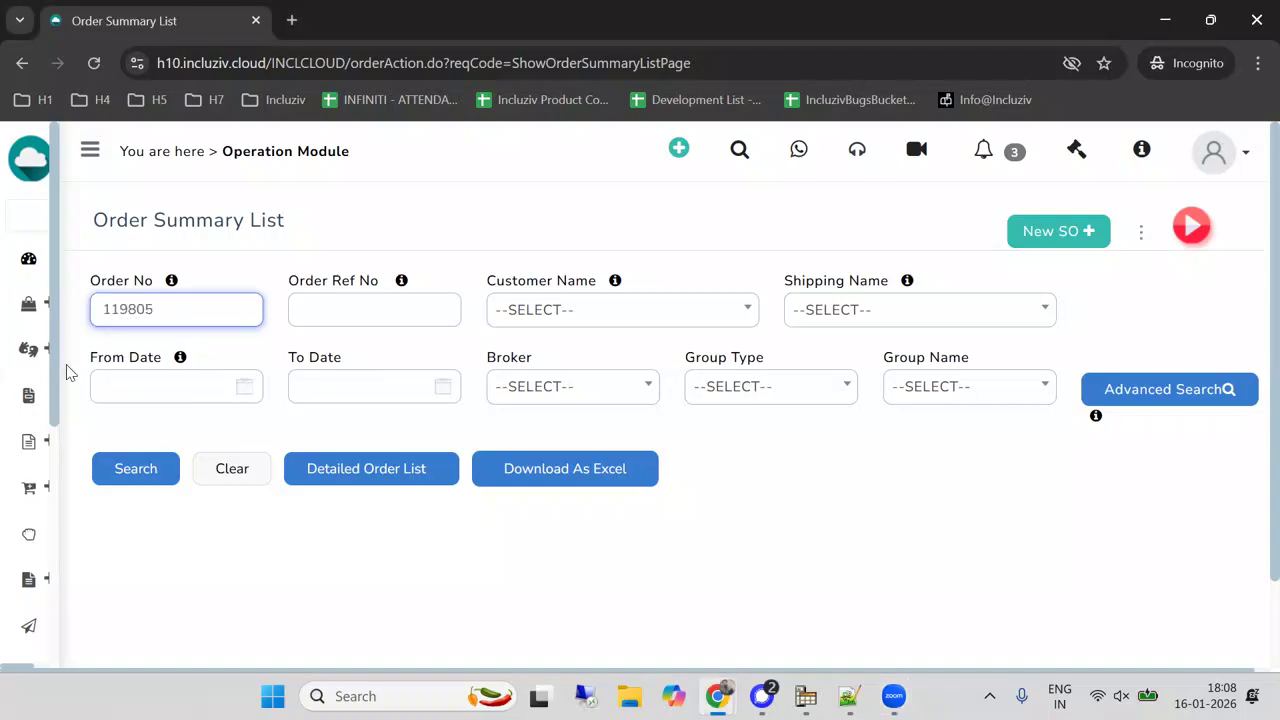
left_click(128, 482)
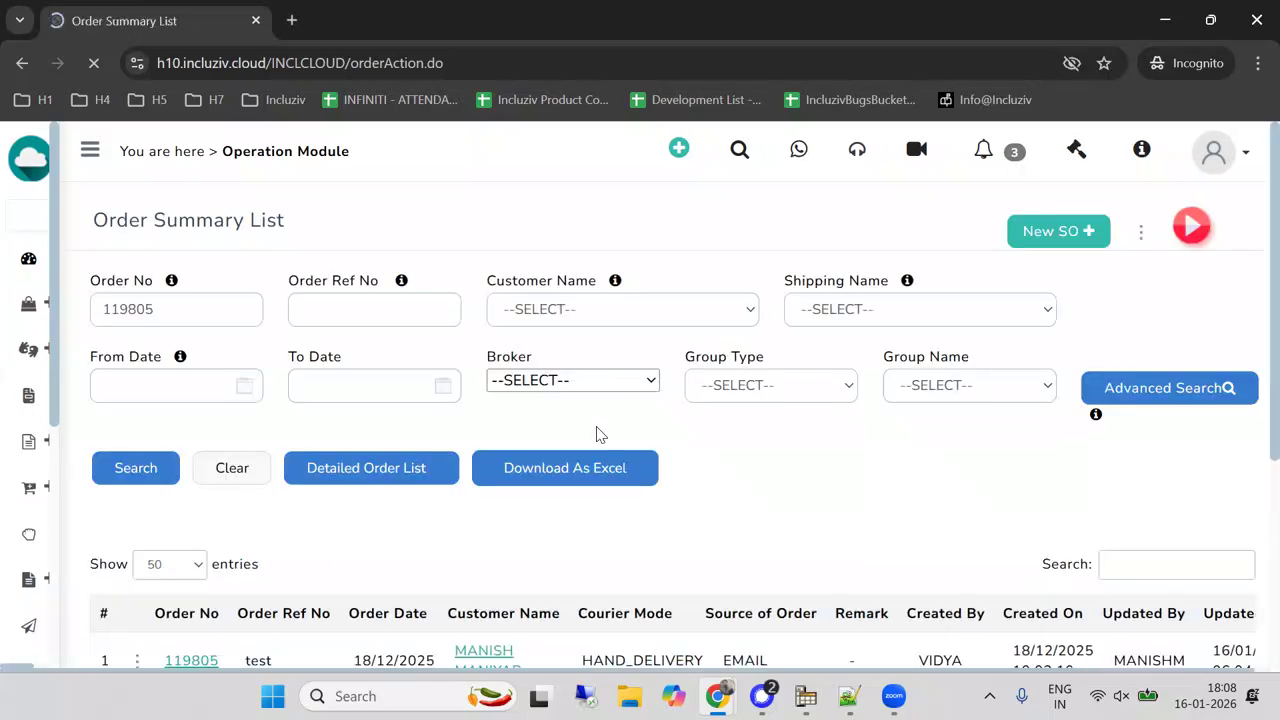
Open the details of the sales order from the search results and review its header and line items.
scroll(597, 434, "down", 2)
left_click(191, 470)
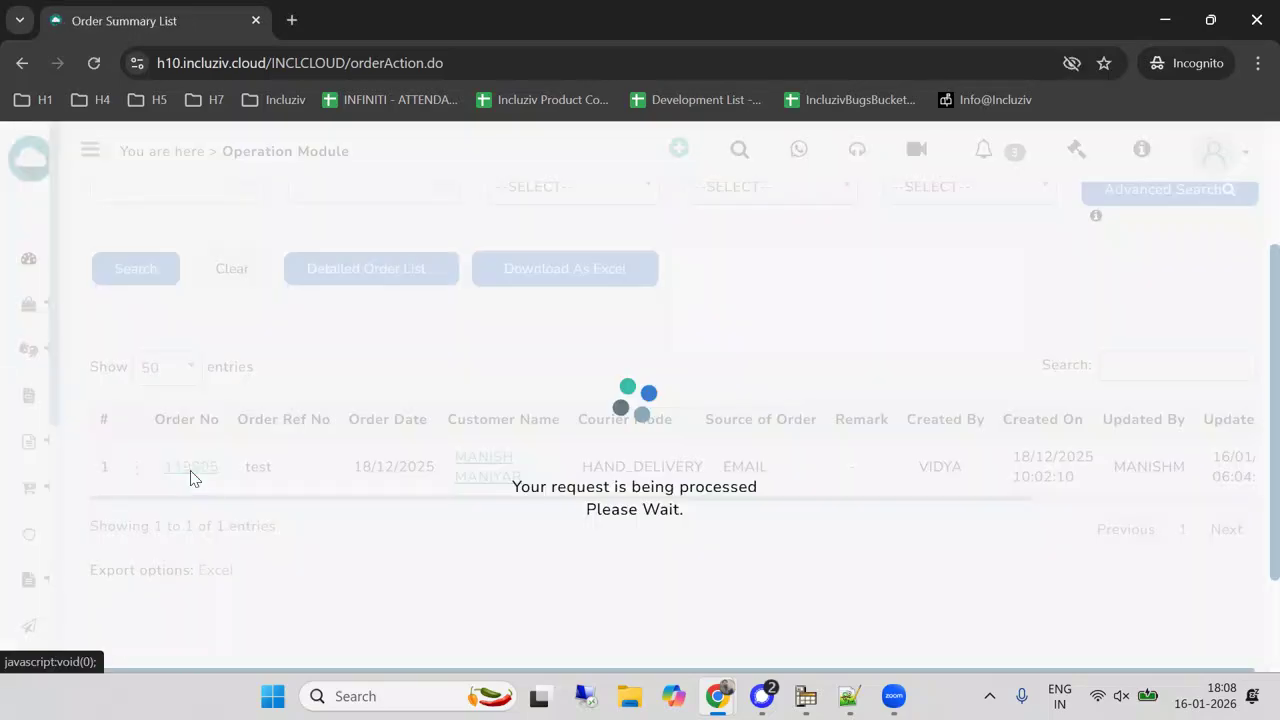
scroll(406, 417, "down", 3)
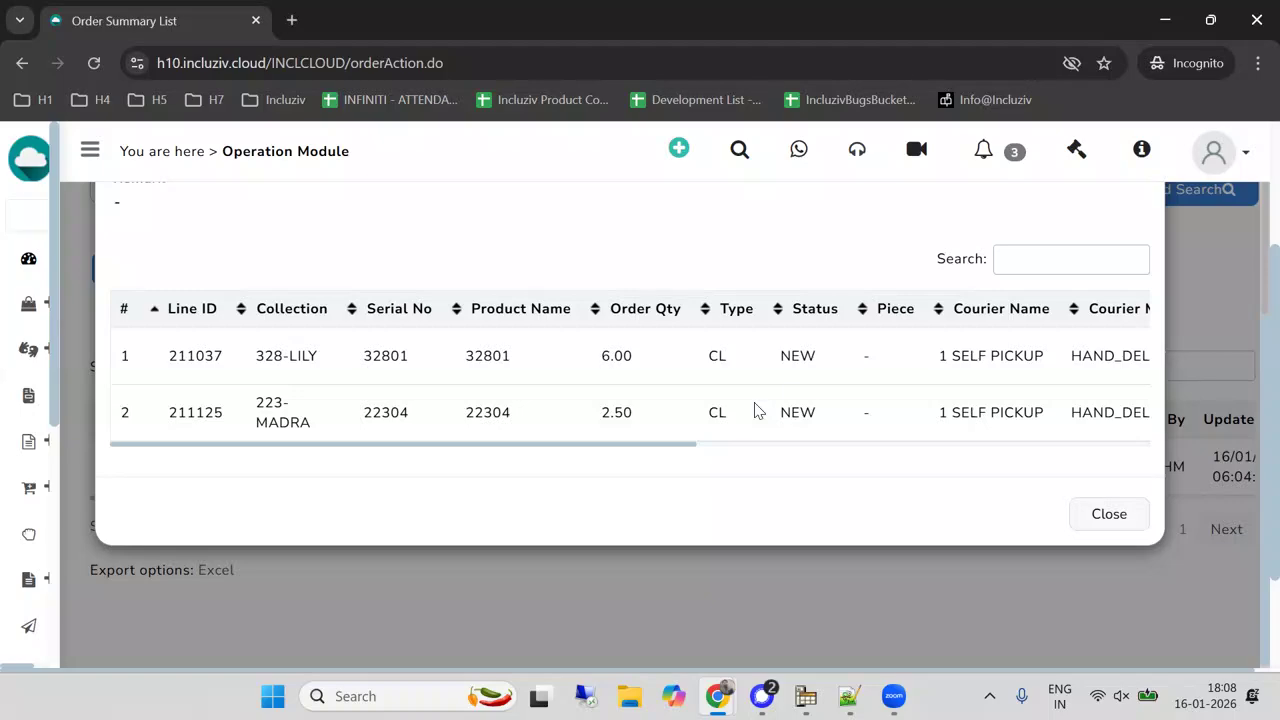
scroll(806, 393, "up", 3)
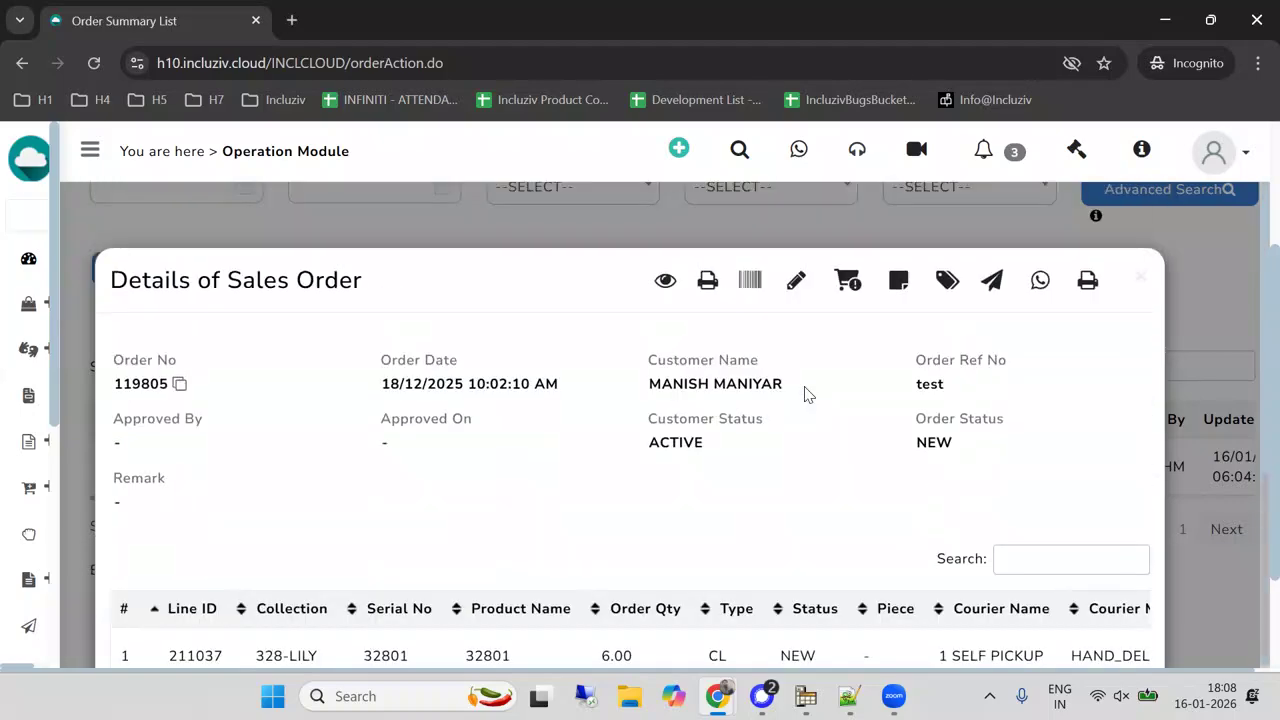
scroll(806, 393, "down", 3)
Go to SO Processing through Picking and search for the same sales order by its order number.
mouse_move(10, 457)
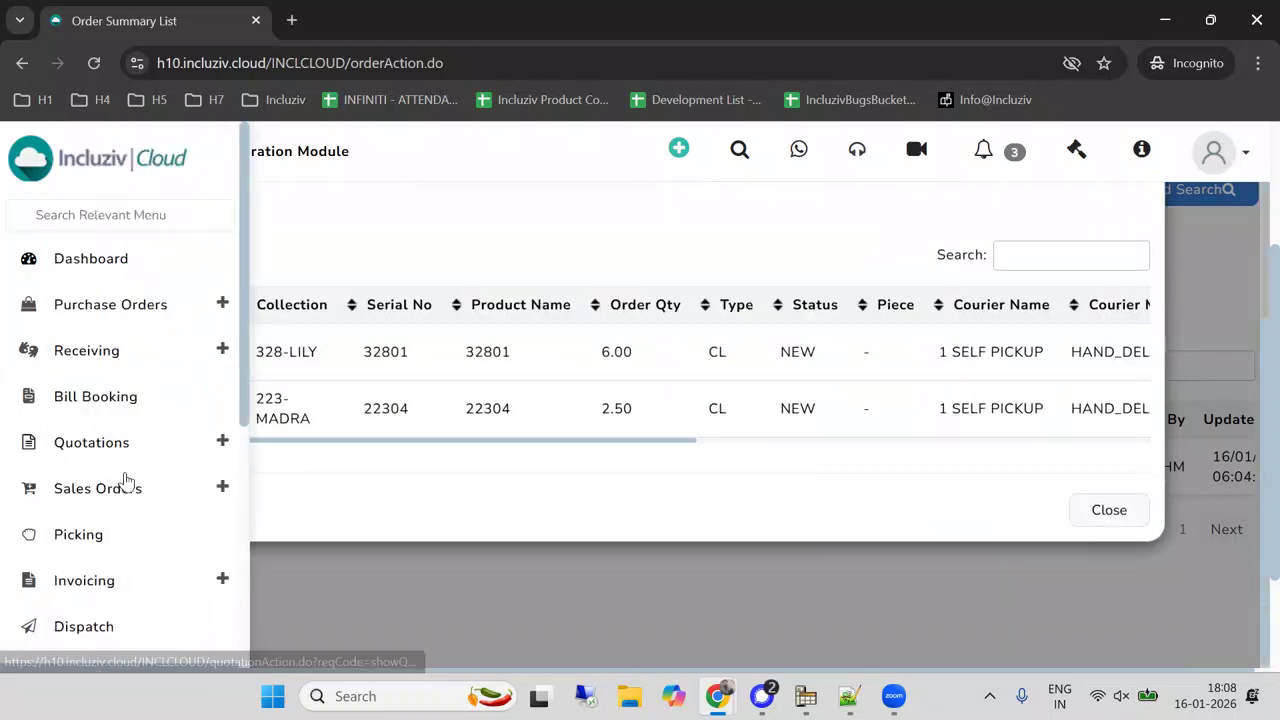
left_click(72, 538)
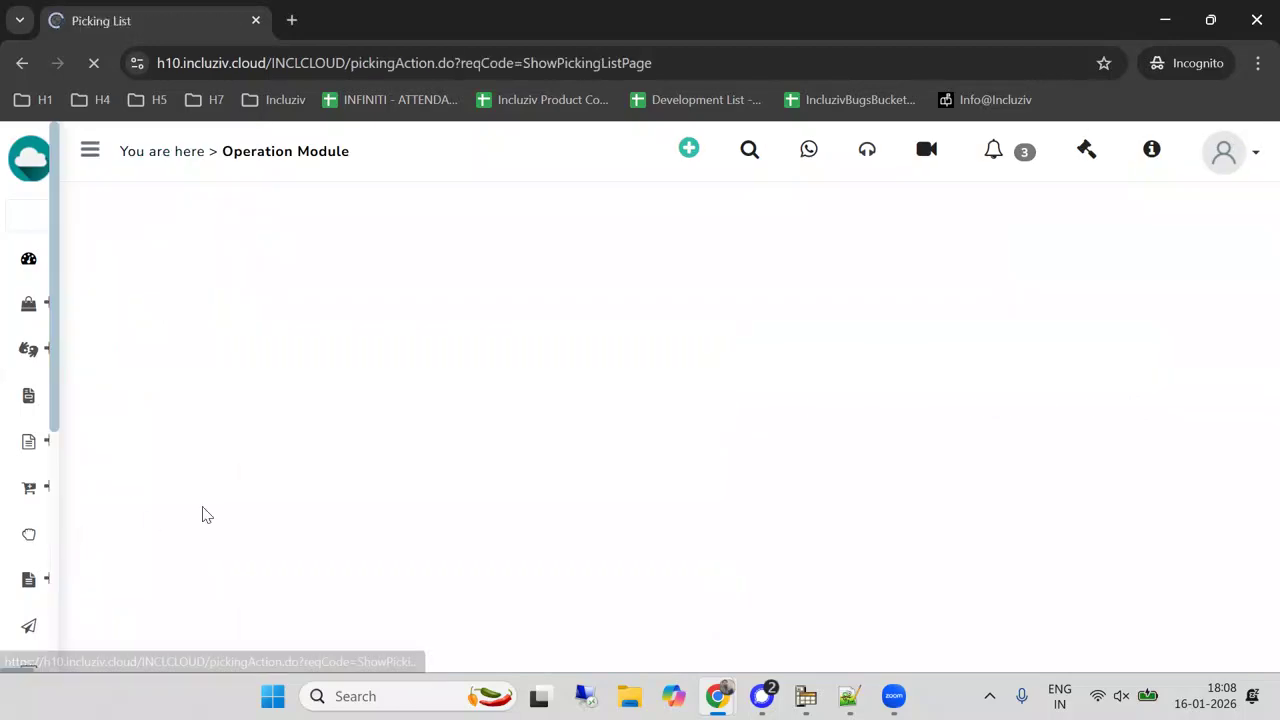
scroll(300, 450, "down", 2)
left_click(275, 426)
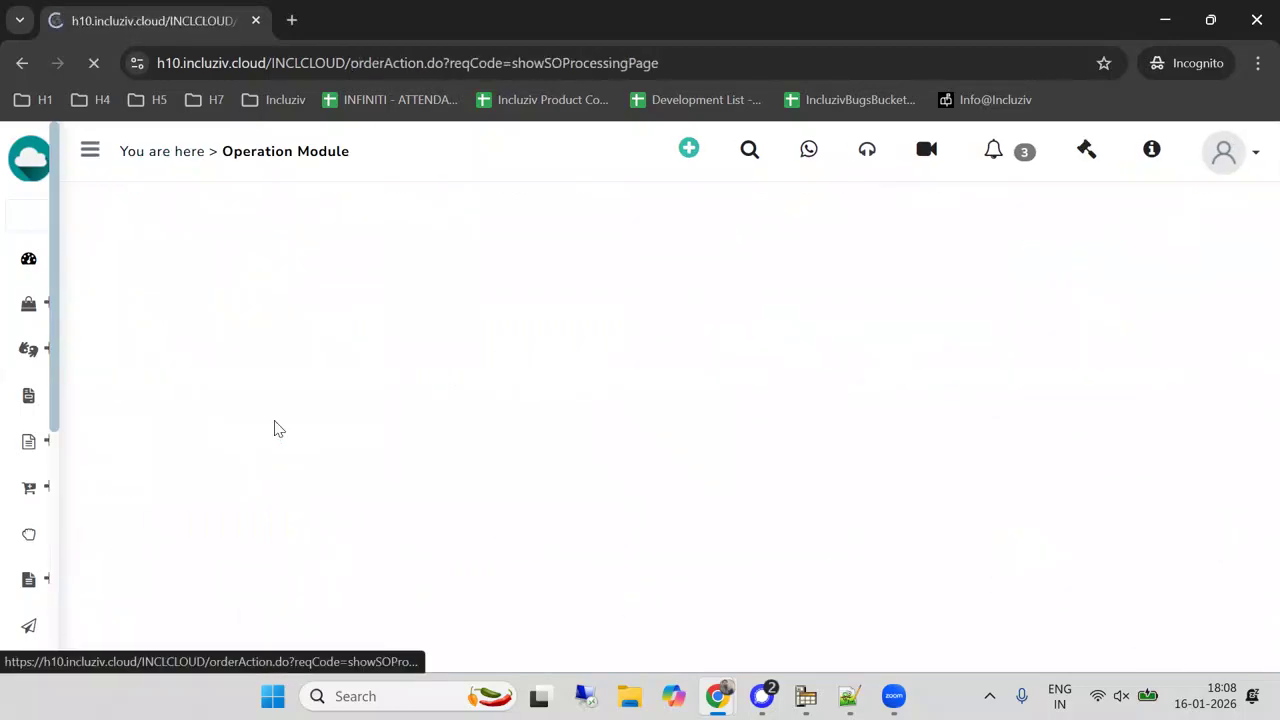
type("119805")
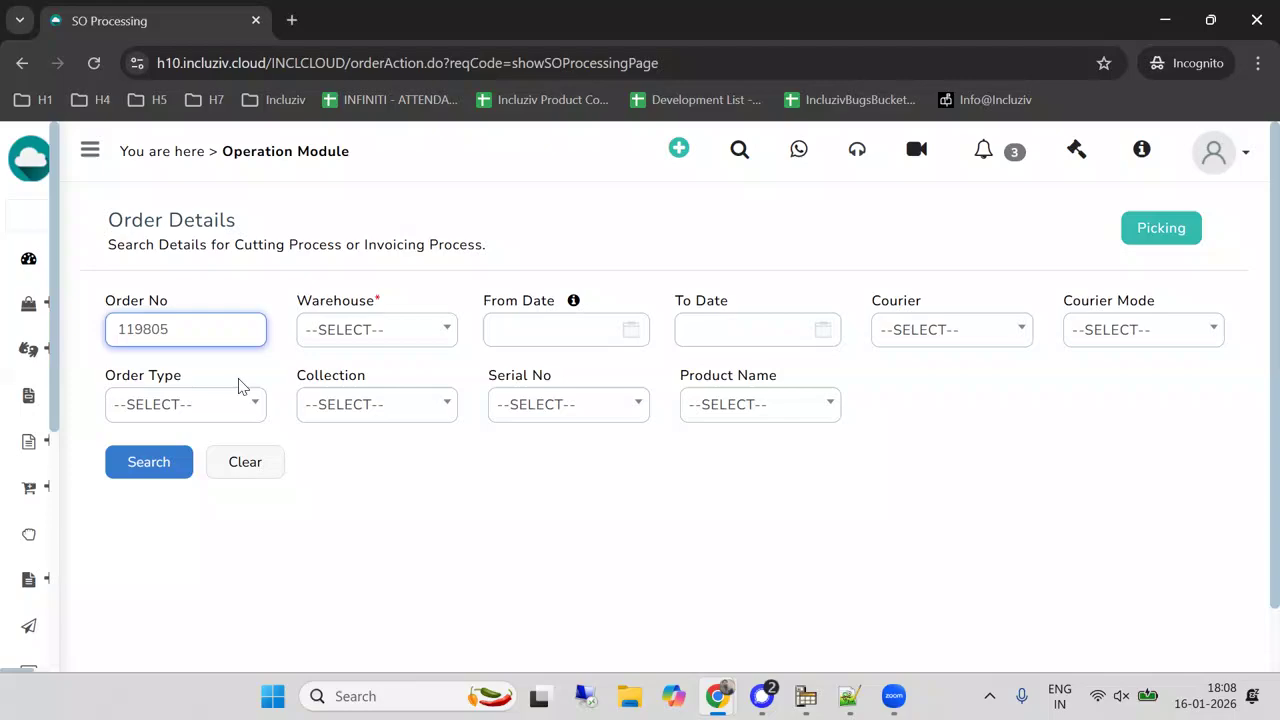
left_click(143, 464)
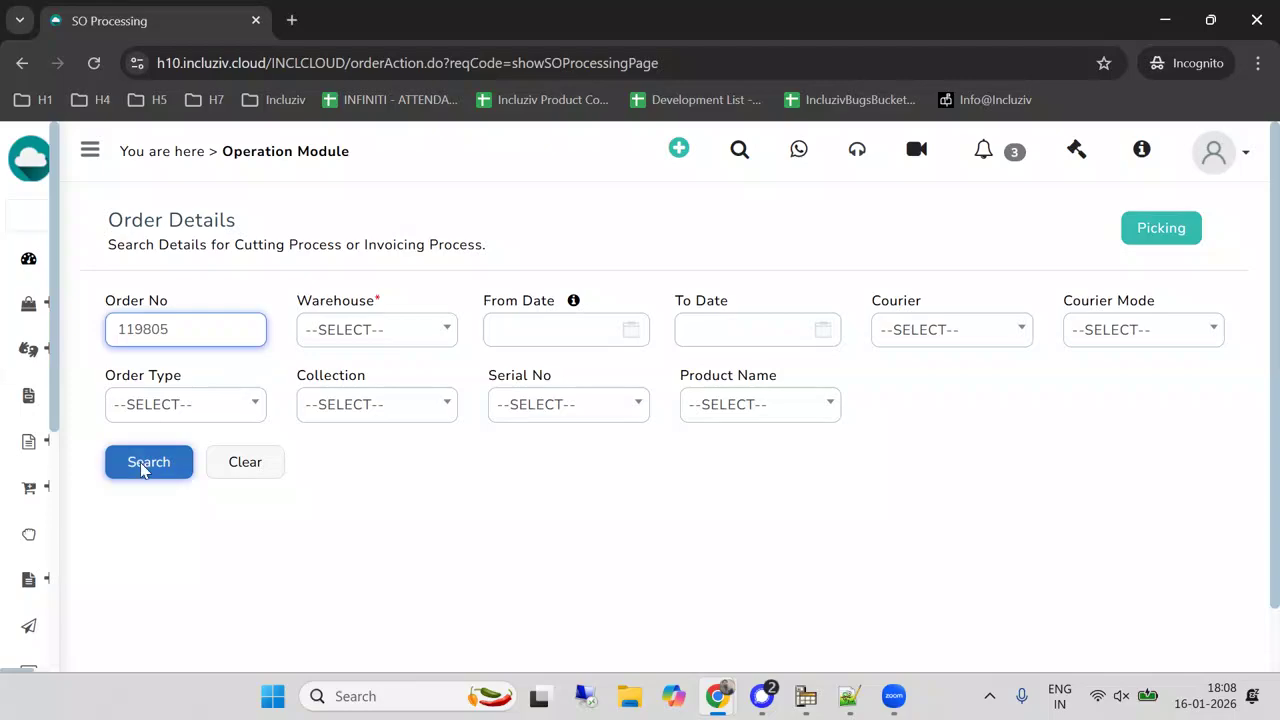
Open the order's cutting process page and check whether its line items are available for processing.
scroll(226, 402, "down", 3)
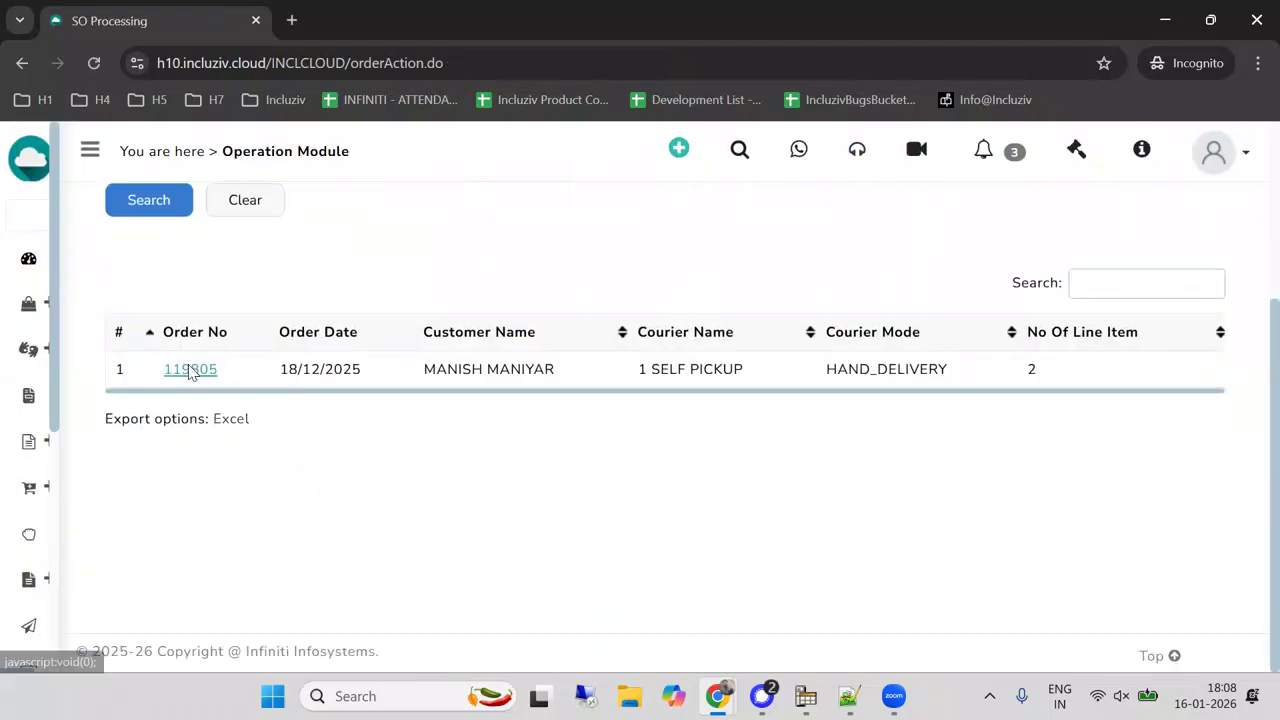
left_click(190, 369)
scroll(266, 372, "down", 3)
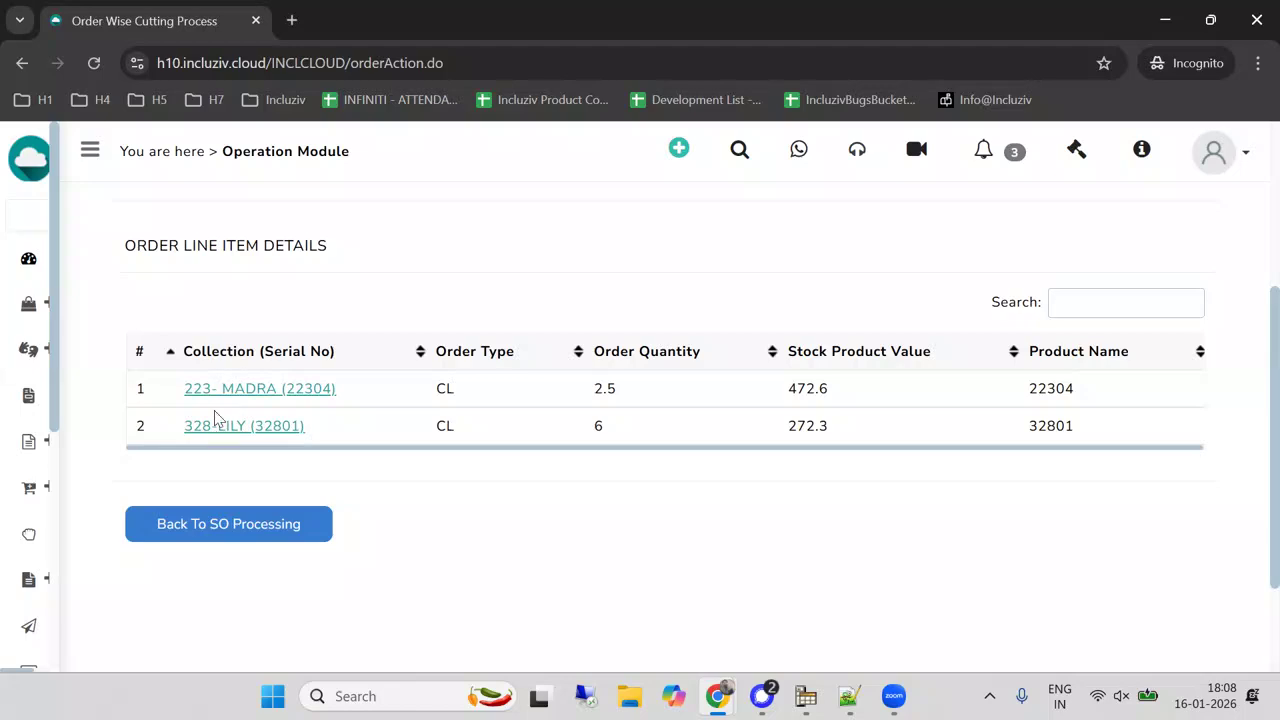
Return to the sales order summary list and search for the order again by its order number.
mouse_move(20, 440)
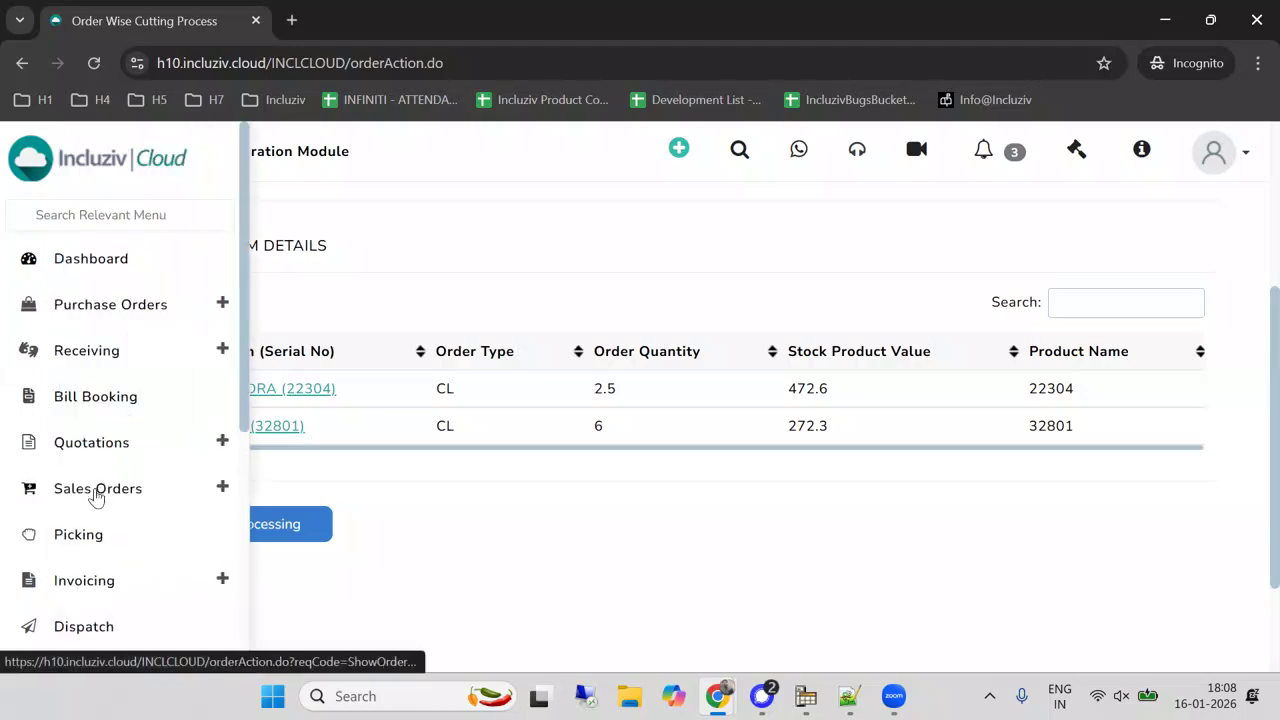
left_click(96, 495)
left_click(181, 313)
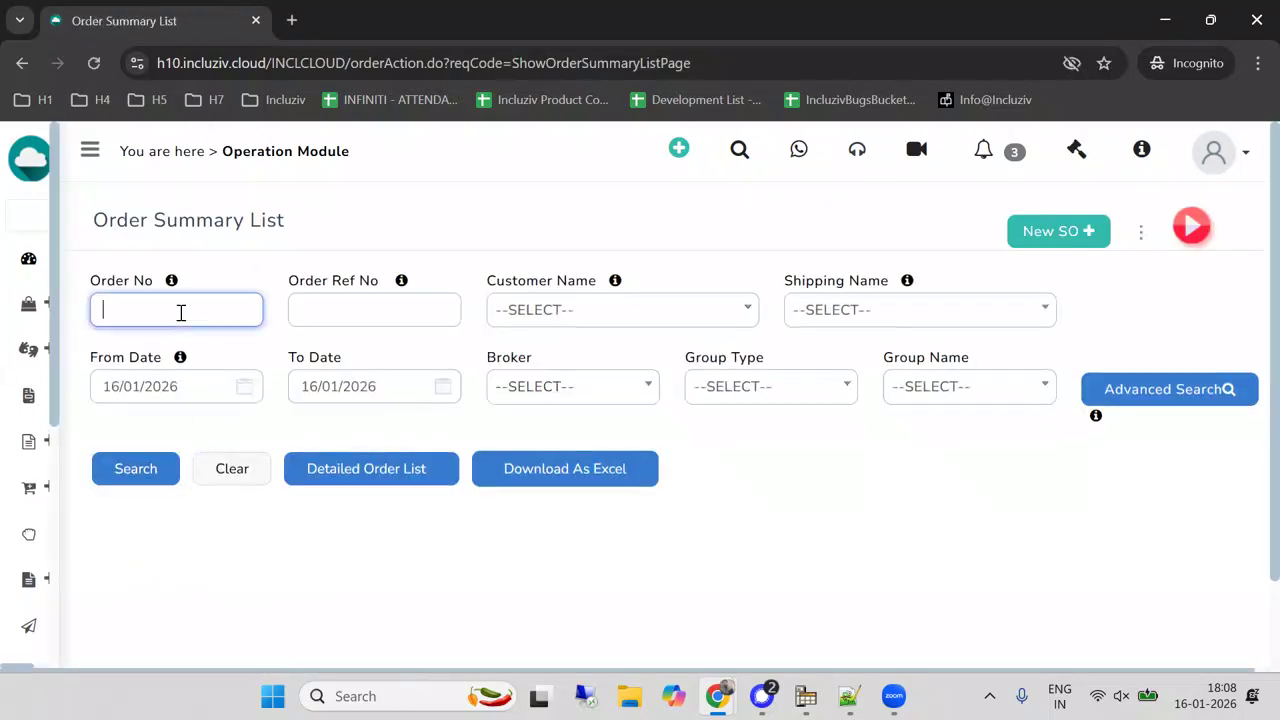
type("119805")
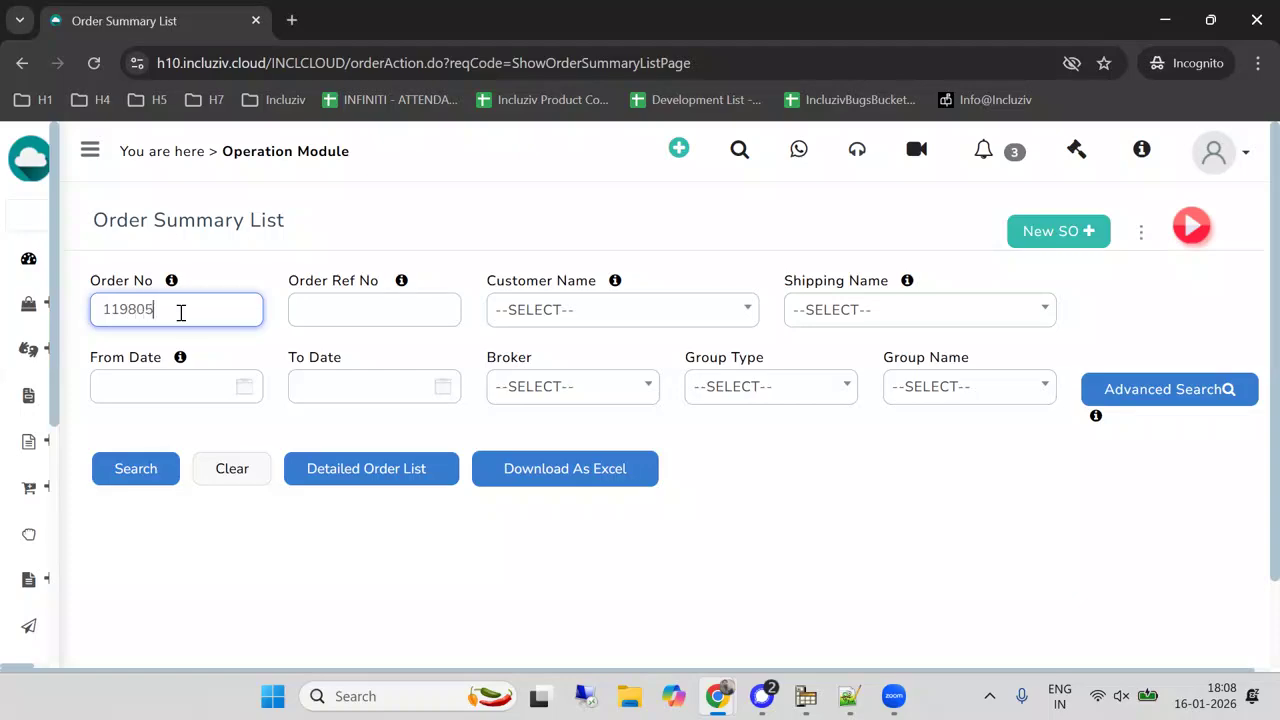
left_click(155, 465)
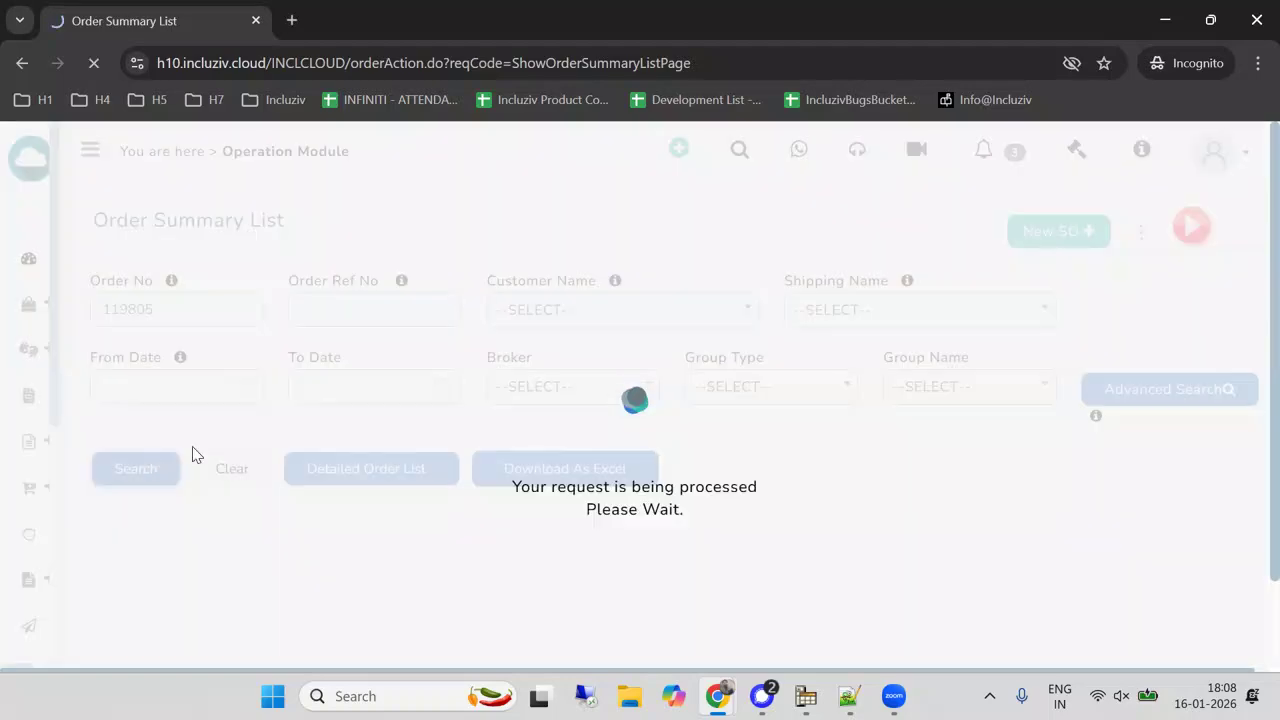
scroll(306, 428, "down", 3)
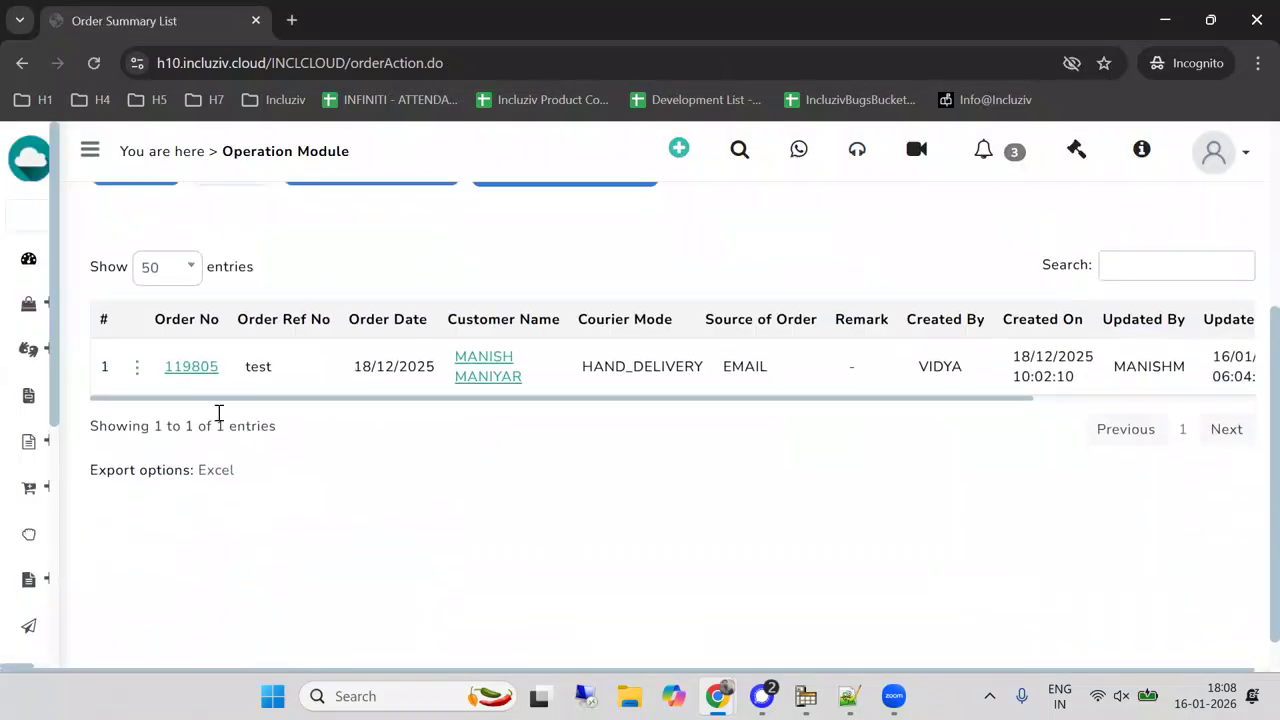
Use Mark Hold / Release on the order to put the 328-LILY and 223-MADRA line items on hold.
left_click(138, 370)
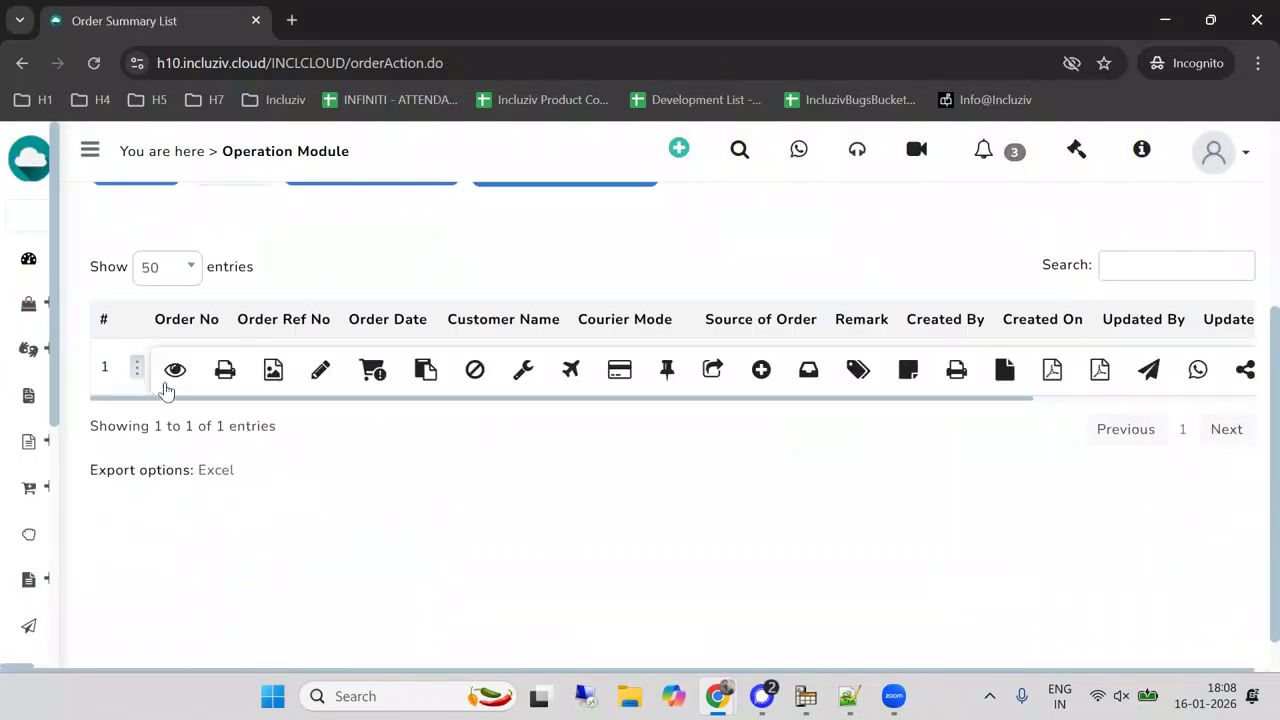
left_click(381, 370)
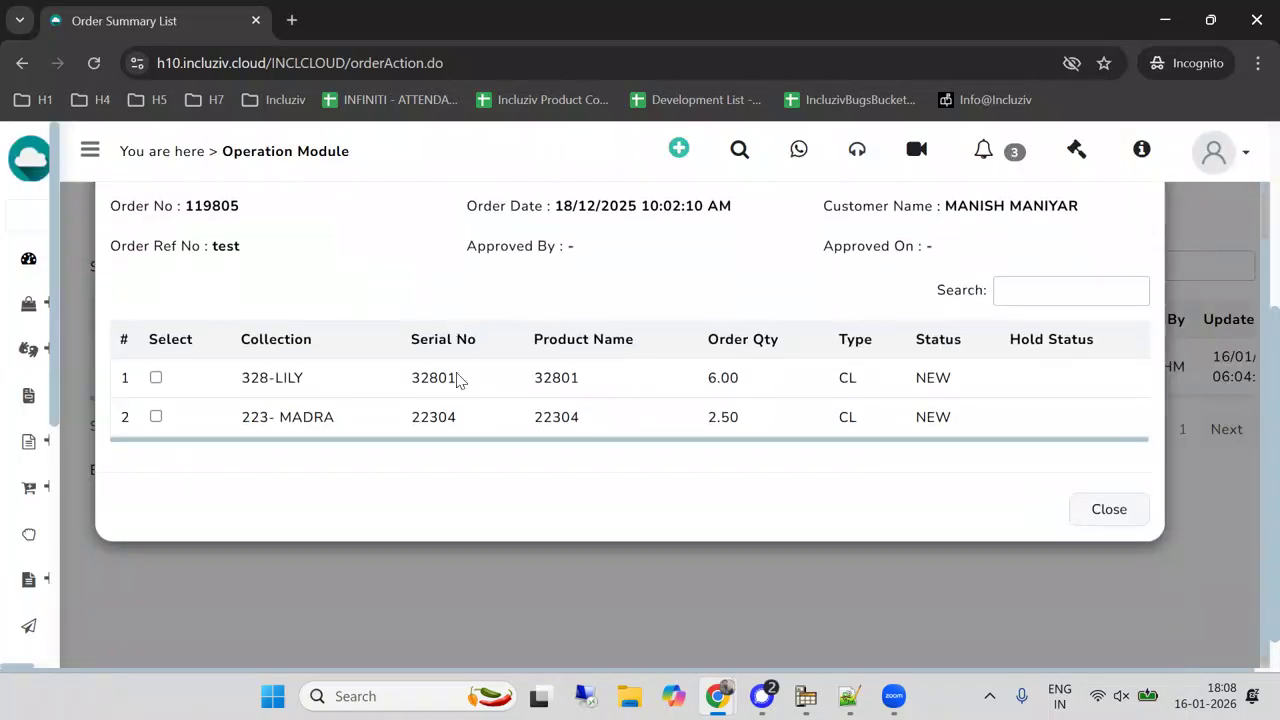
left_click(156, 378)
left_click(156, 416)
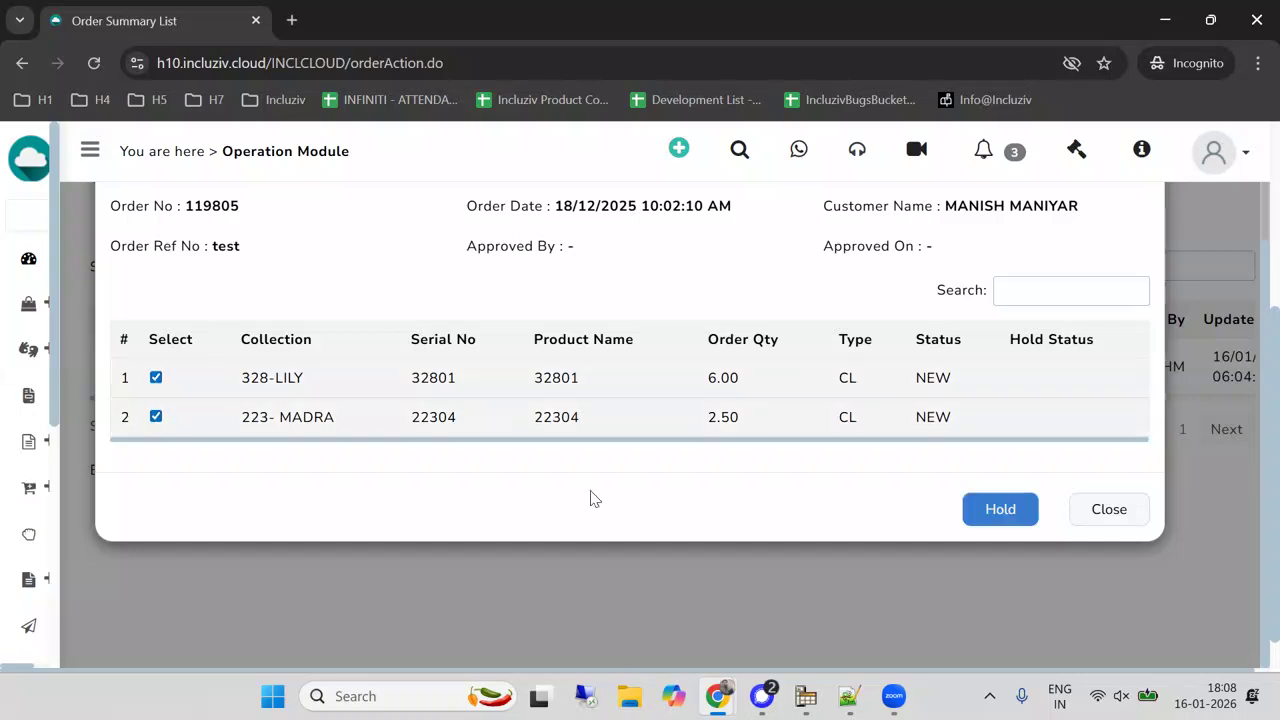
left_click(989, 511)
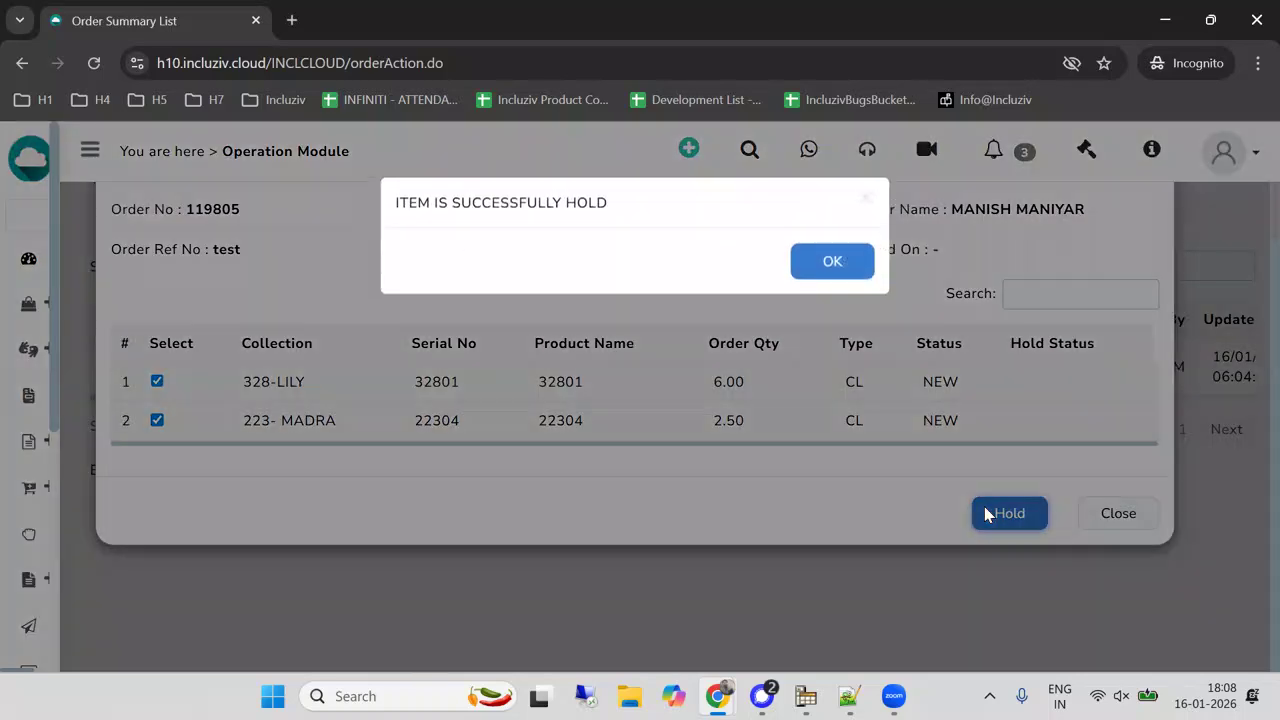
left_click(833, 266)
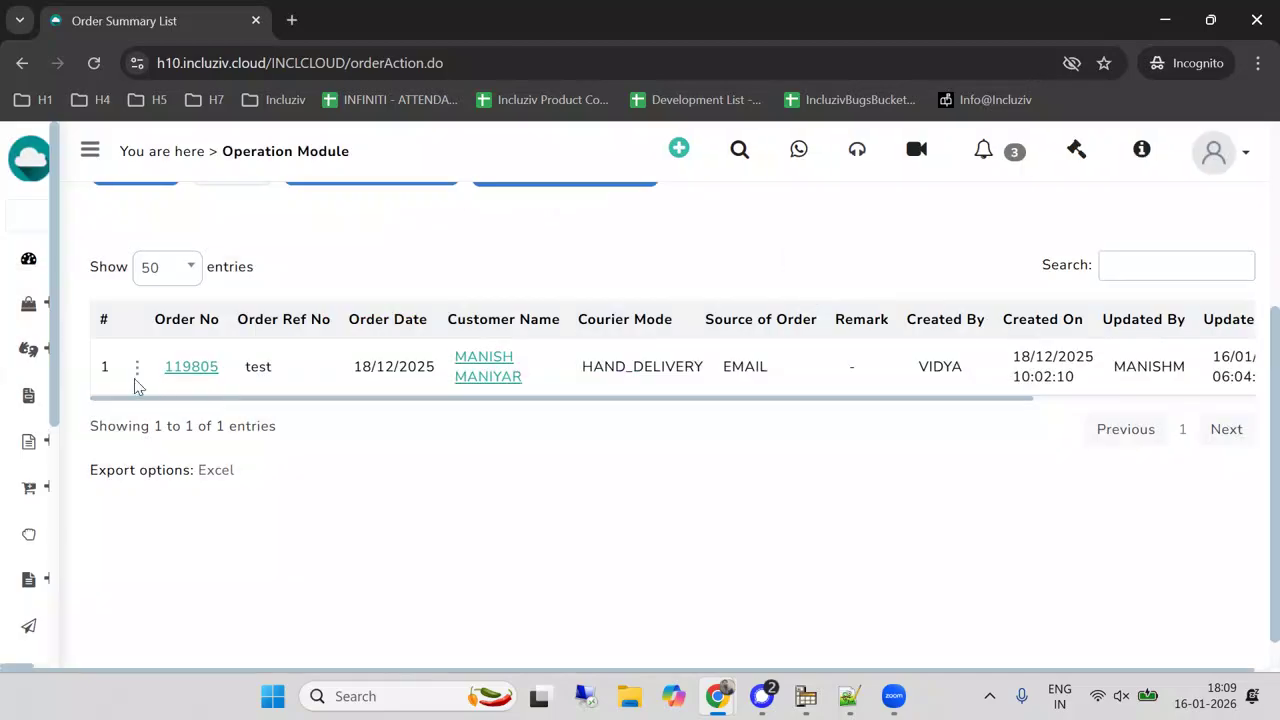
Go back to SO Processing through Picking and search for the held order by its order number.
mouse_move(37, 443)
left_click(100, 533)
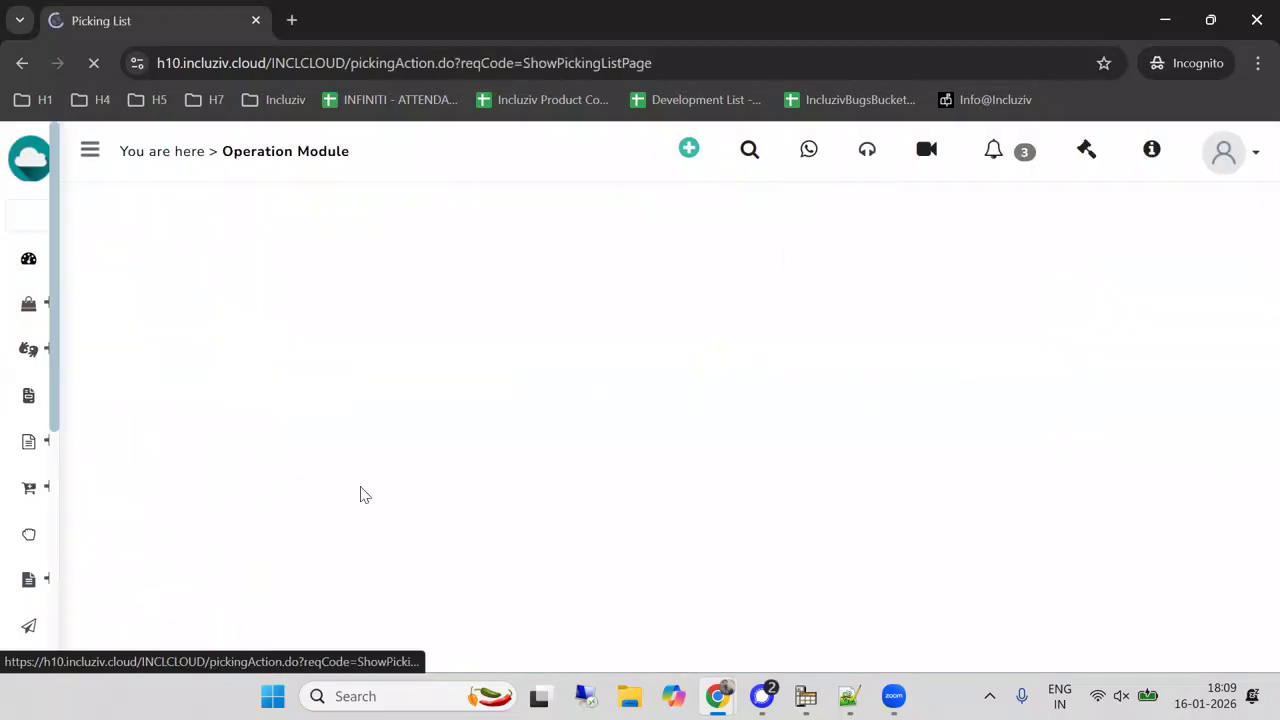
scroll(280, 590, "down", 2)
left_click(278, 594)
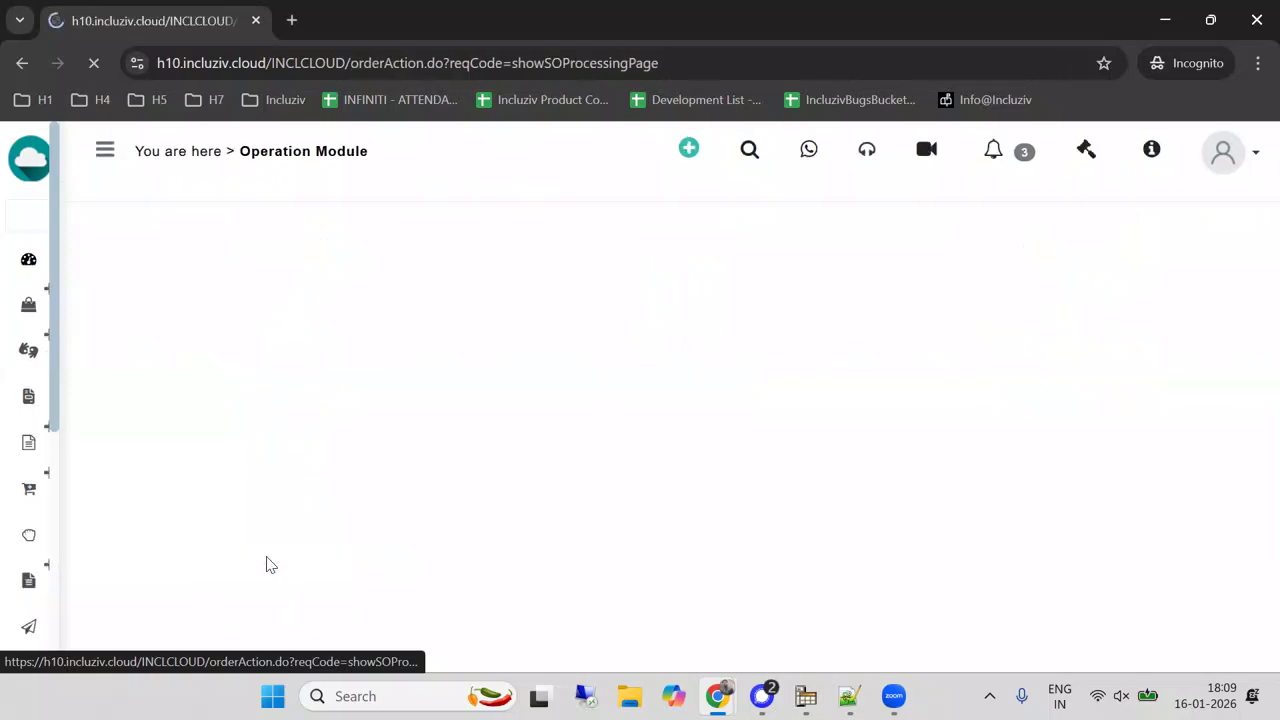
type("119805")
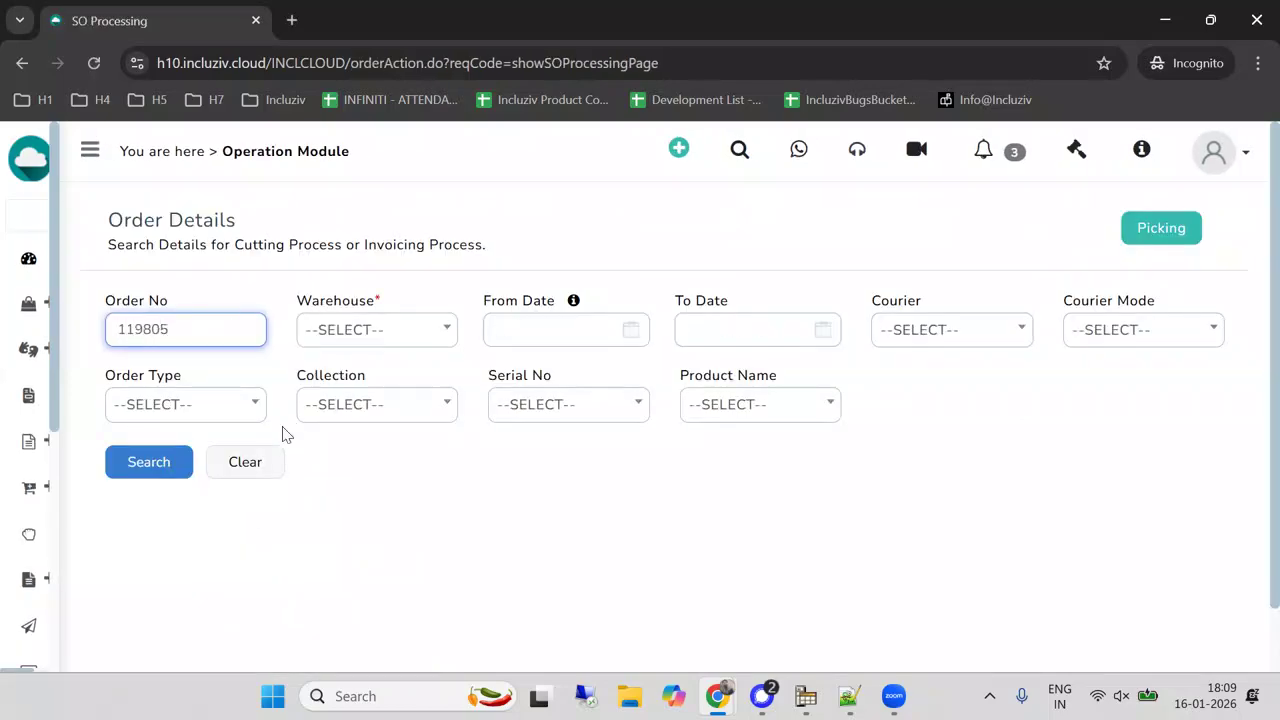
left_click(149, 462)
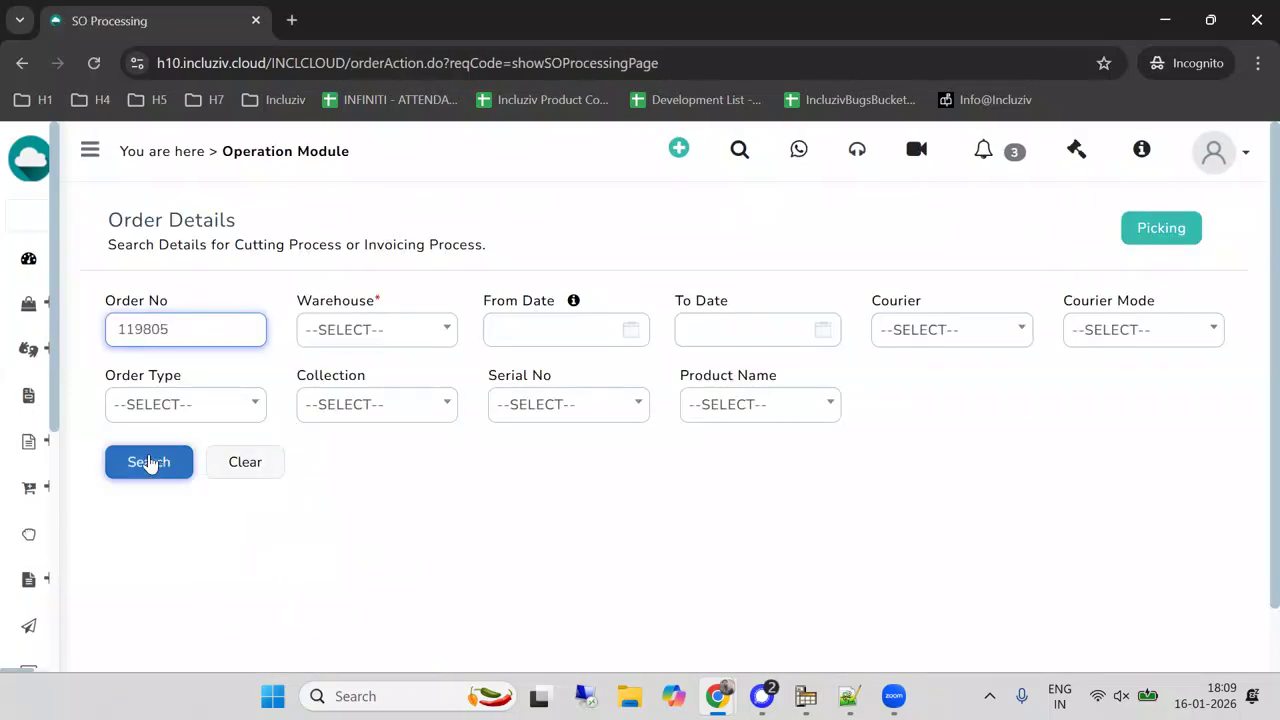
Open the held order's cutting process page and check the hold markers on its line items.
scroll(286, 422, "down", 3)
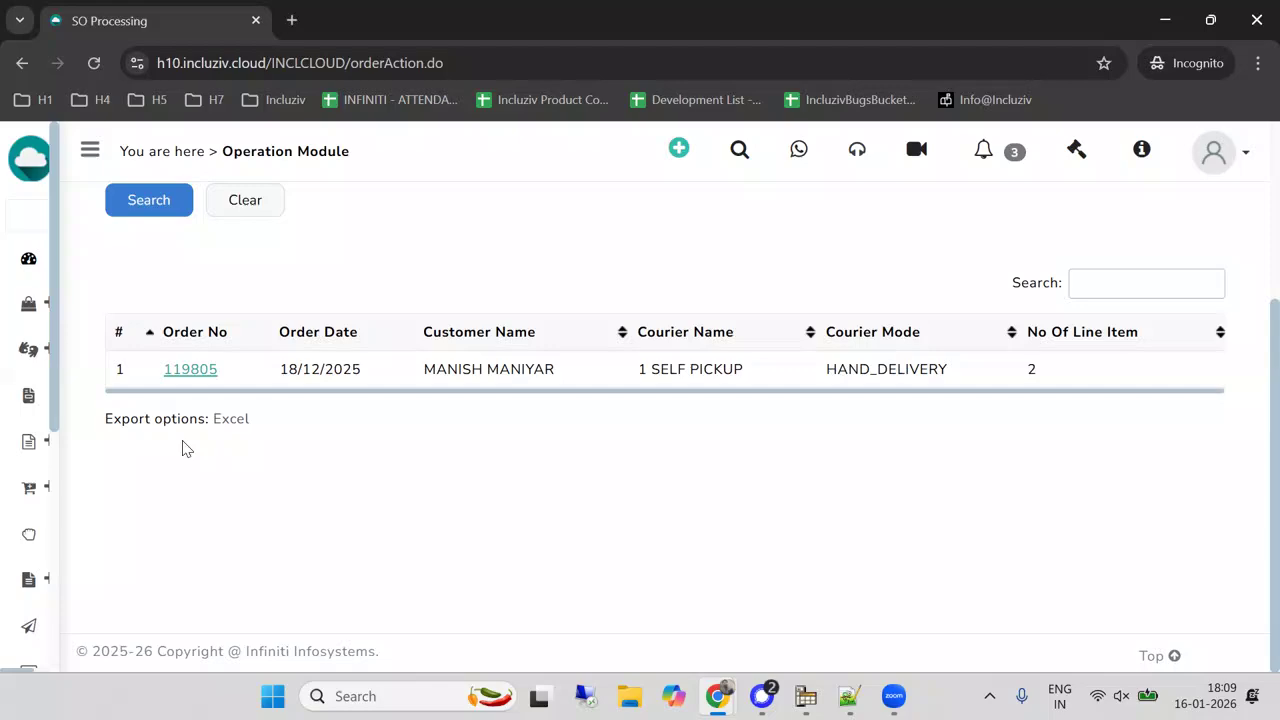
left_click(184, 372)
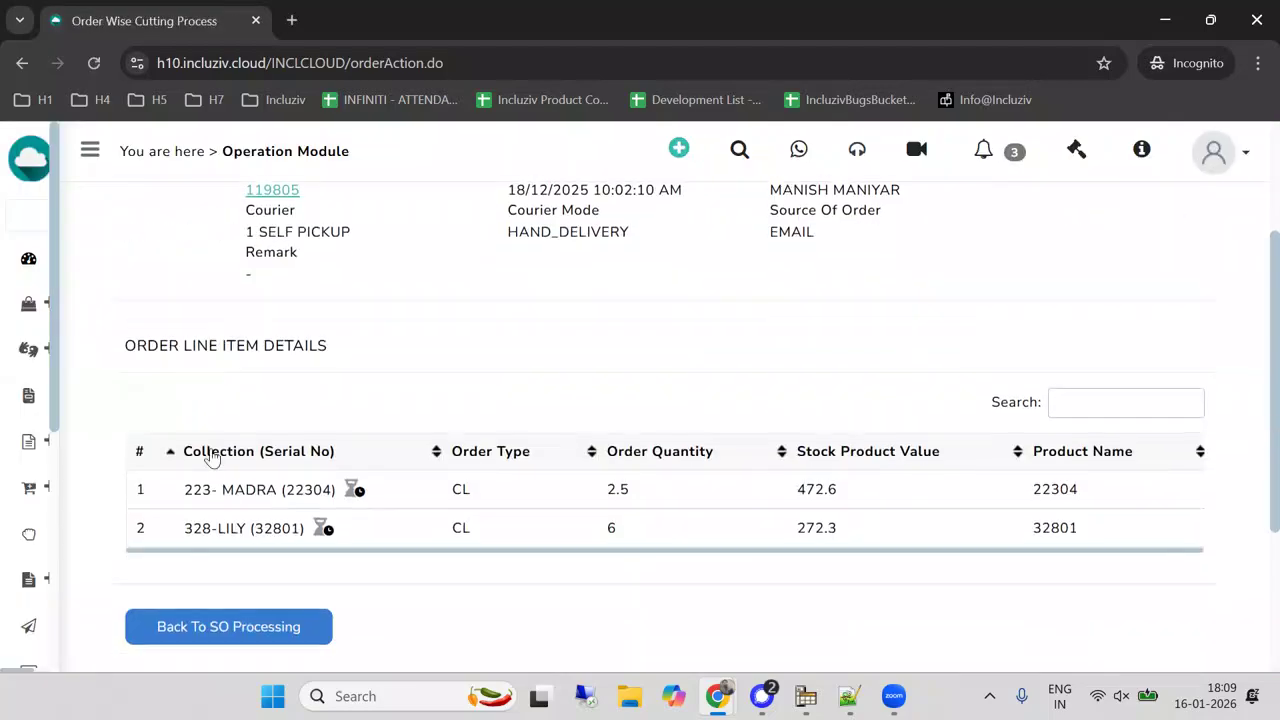
scroll(234, 510, "down", 2)
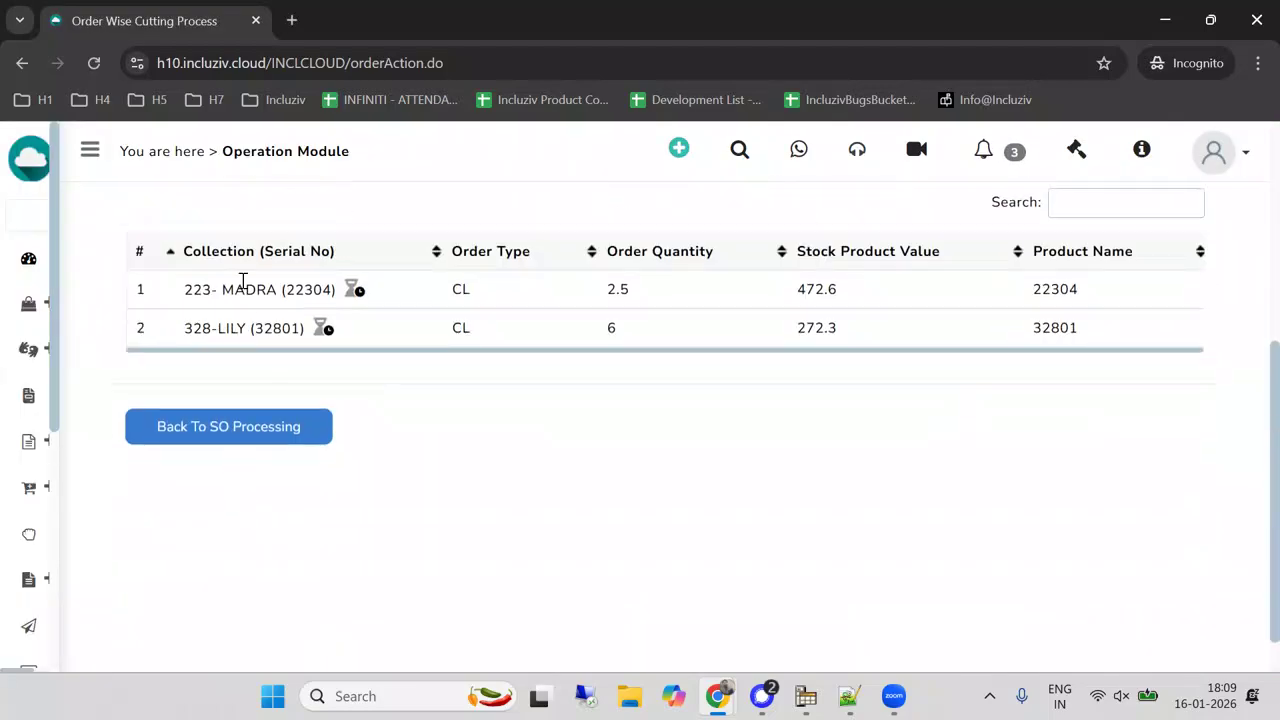
View the hold notes of the 223-MADRA line item, check who set each hold and when, and close the notes.
left_click(354, 292)
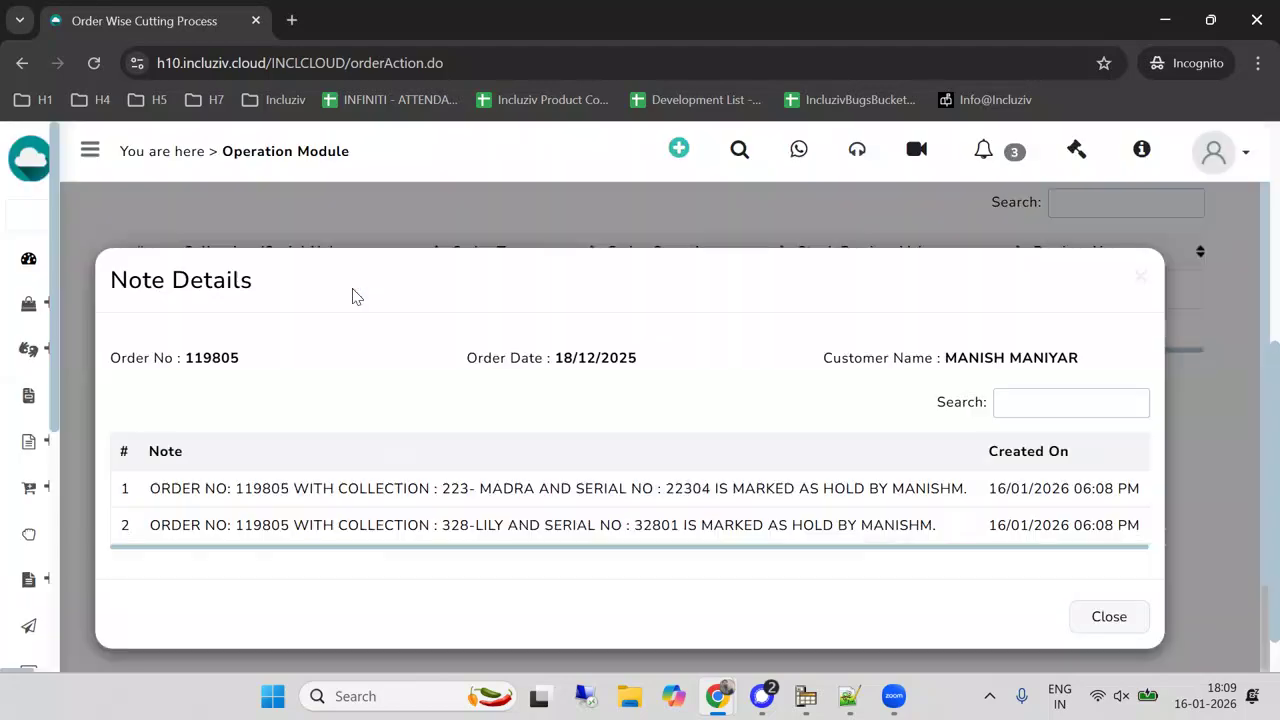
scroll(434, 328, "down", 1)
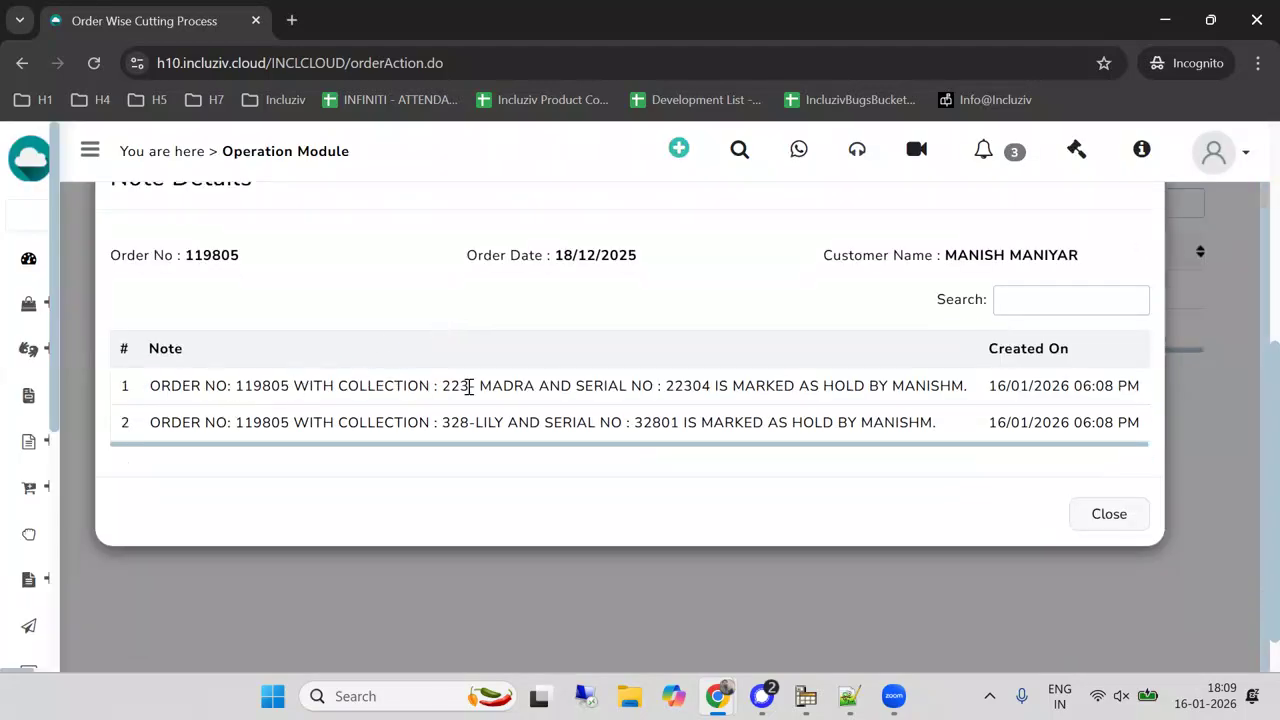
double_click(909, 385)
left_click_drag(1003, 389, 1134, 385)
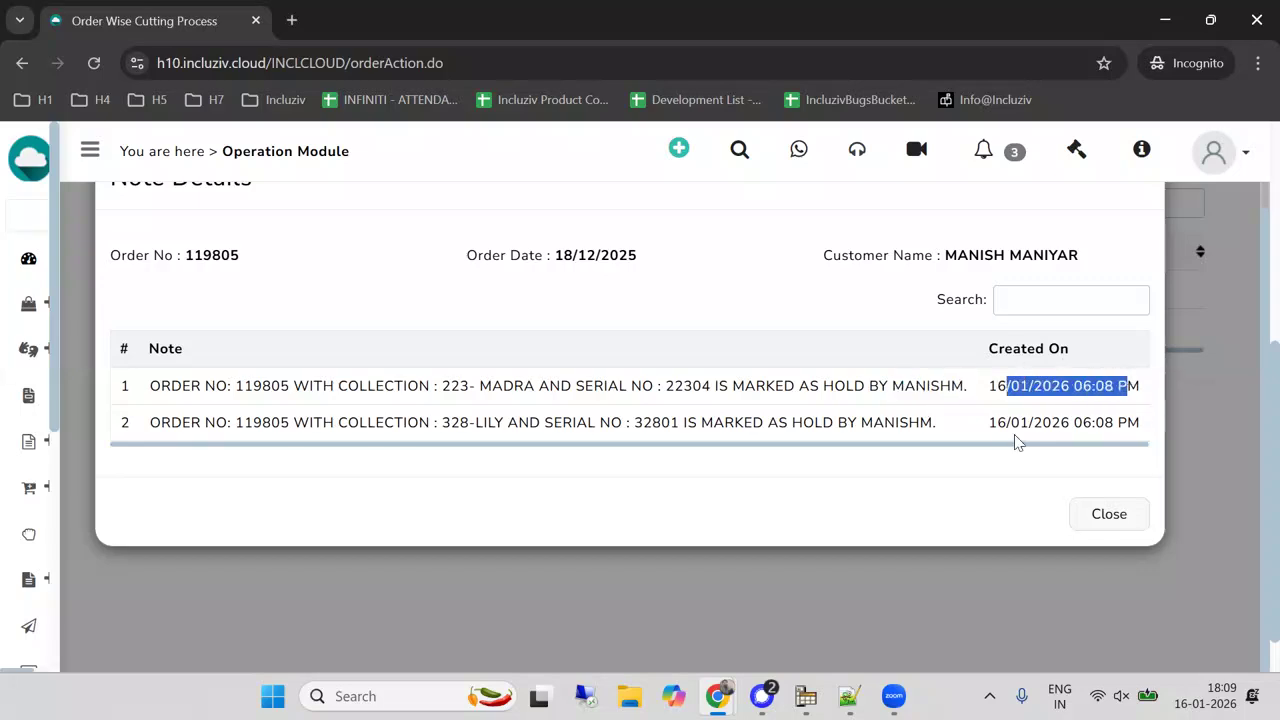
left_click_drag(1006, 422, 1113, 422)
left_click(1108, 514)
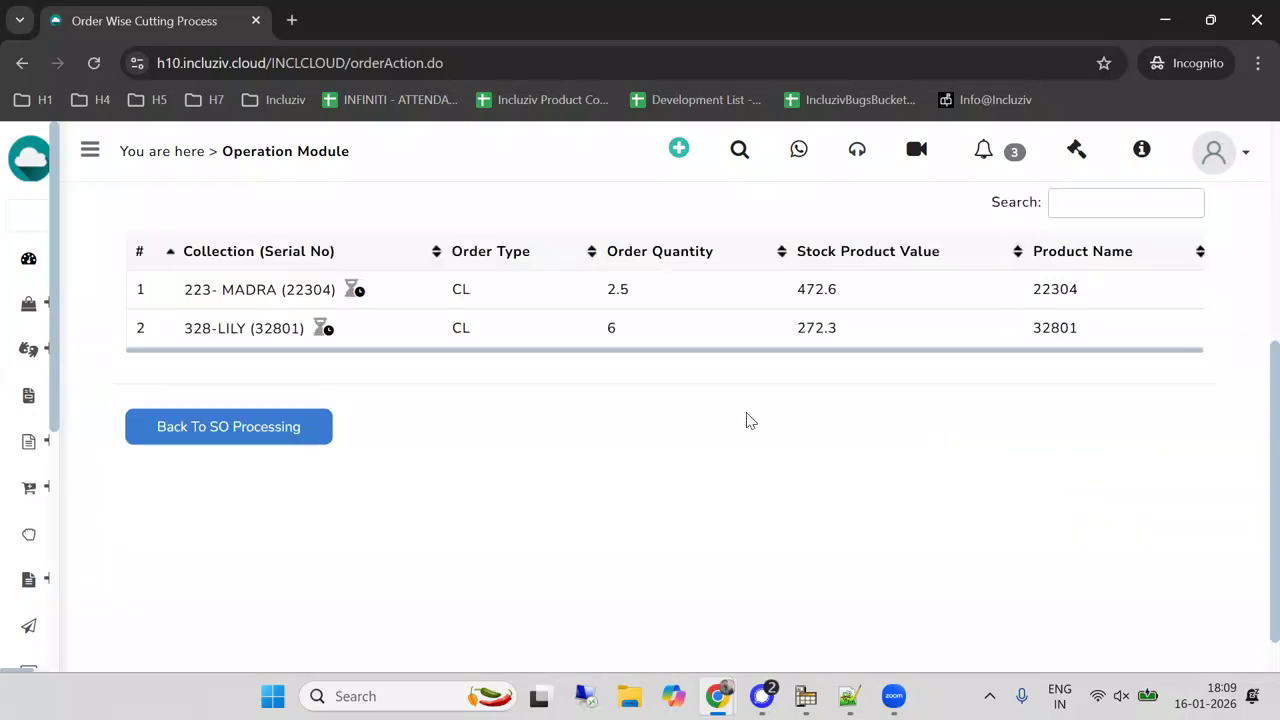
Open the sales order summary list and search for the held order by its order number.
mouse_move(40, 400)
mouse_move(51, 480)
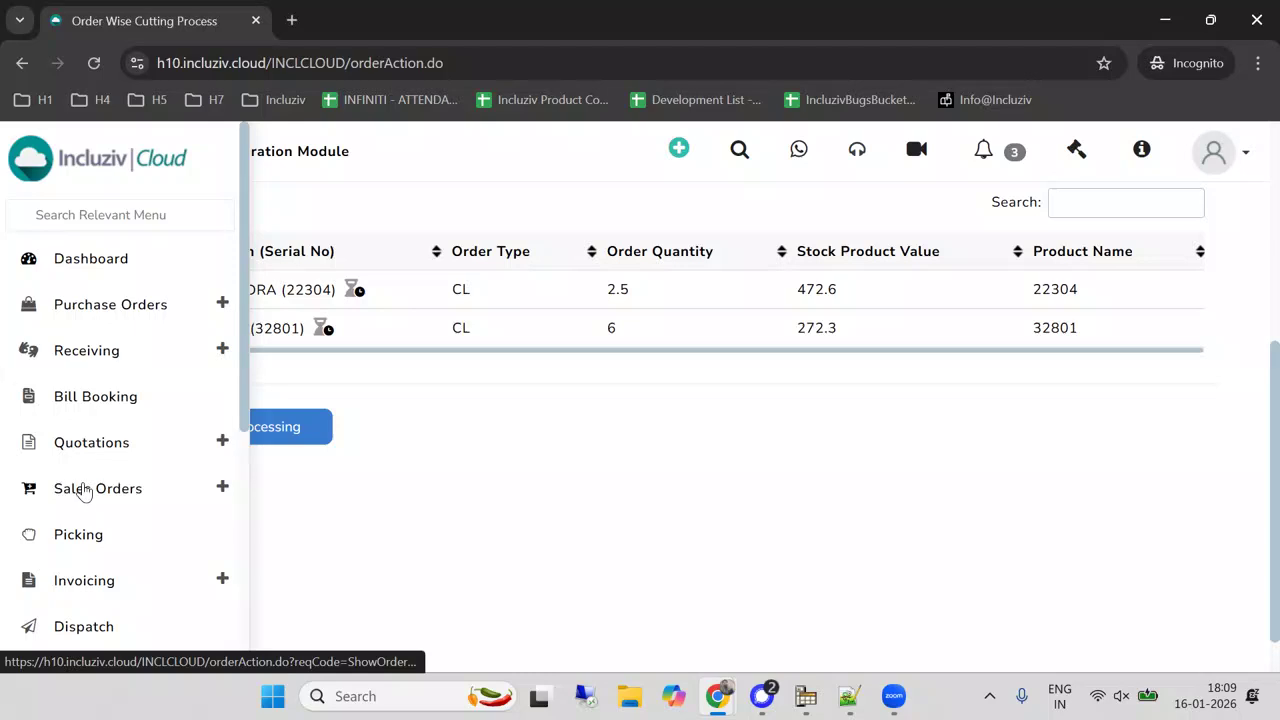
left_click(85, 490)
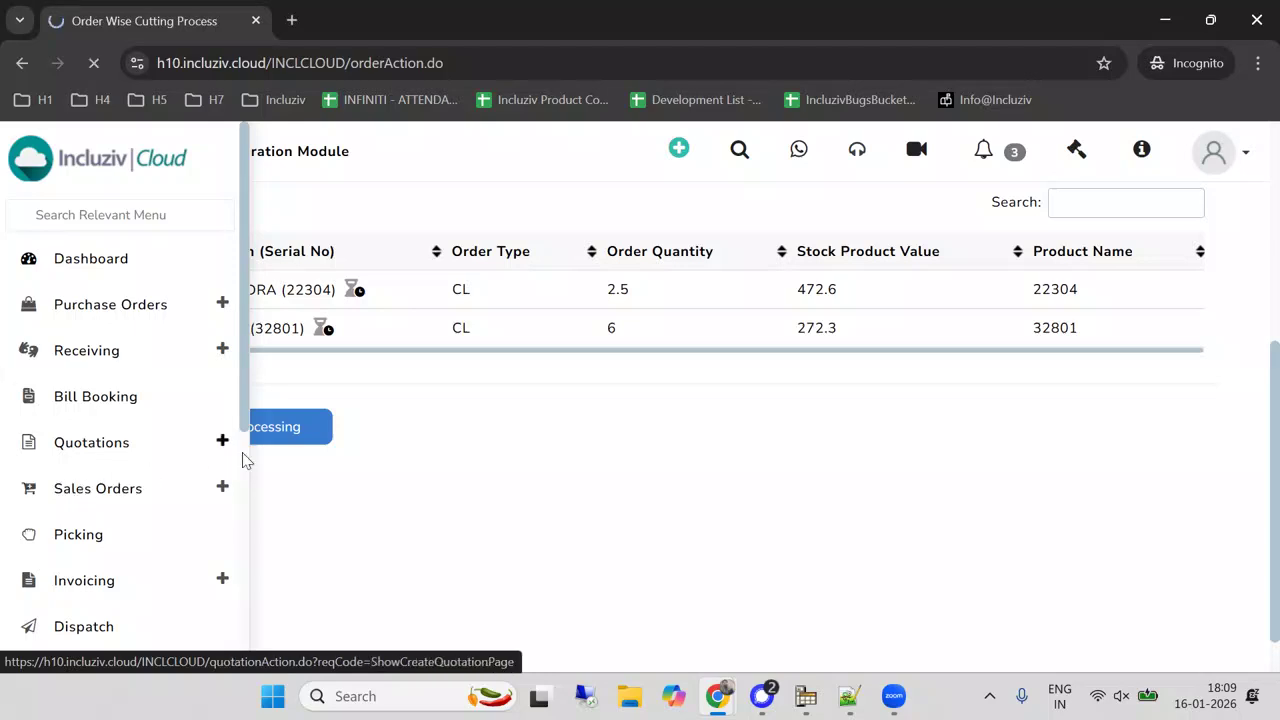
type("119805")
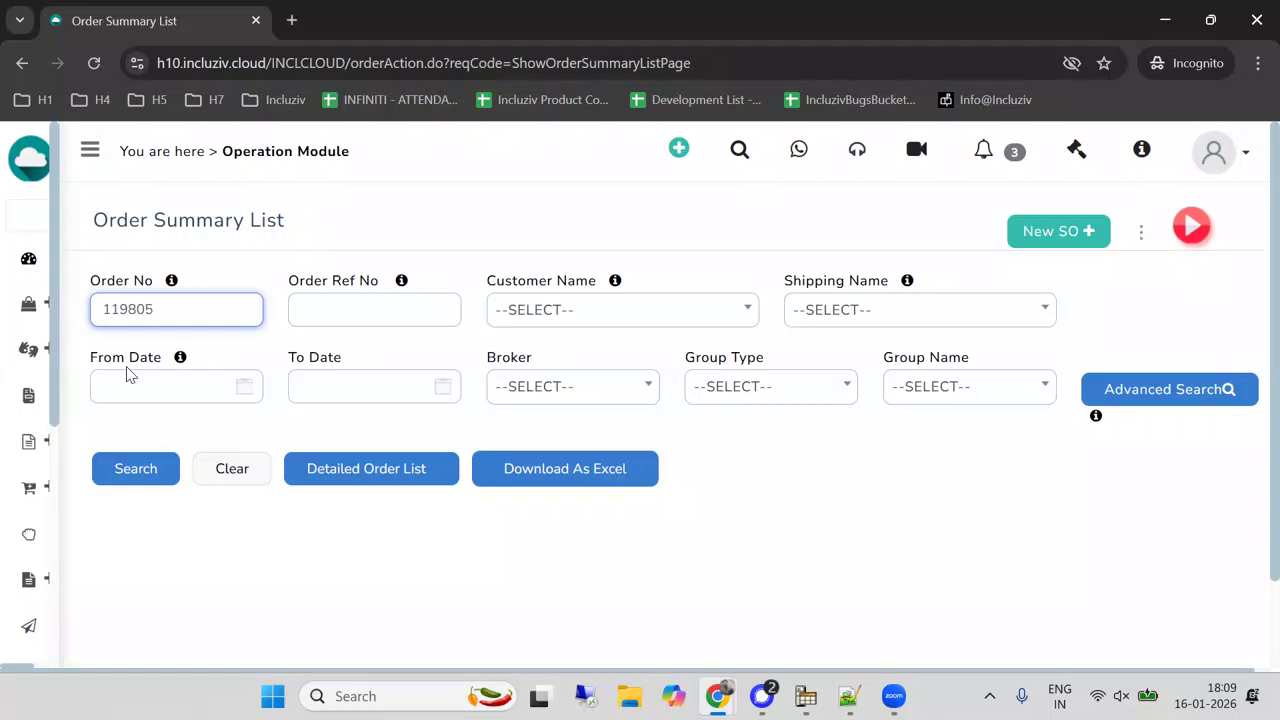
left_click(130, 468)
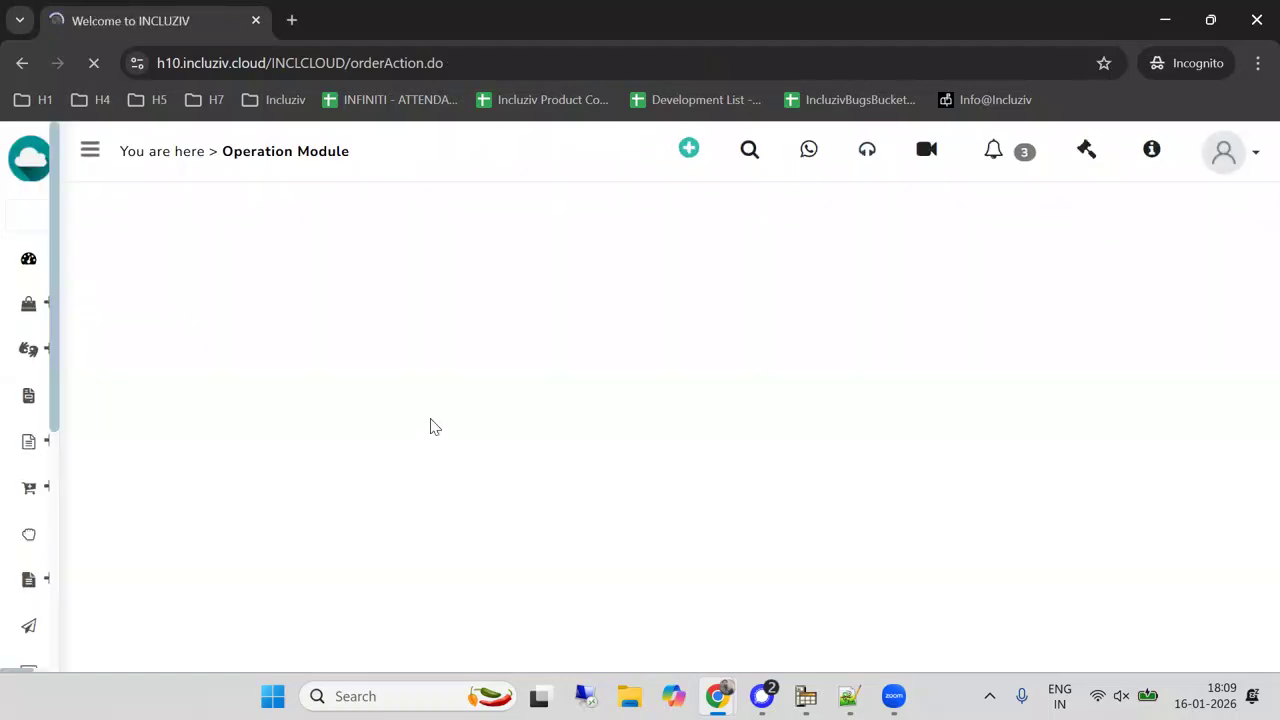
Use Mark Hold / Release on the order to release the 328-LILY and 223-MADRA line items from hold.
scroll(430, 427, "down", 3)
left_click(135, 369)
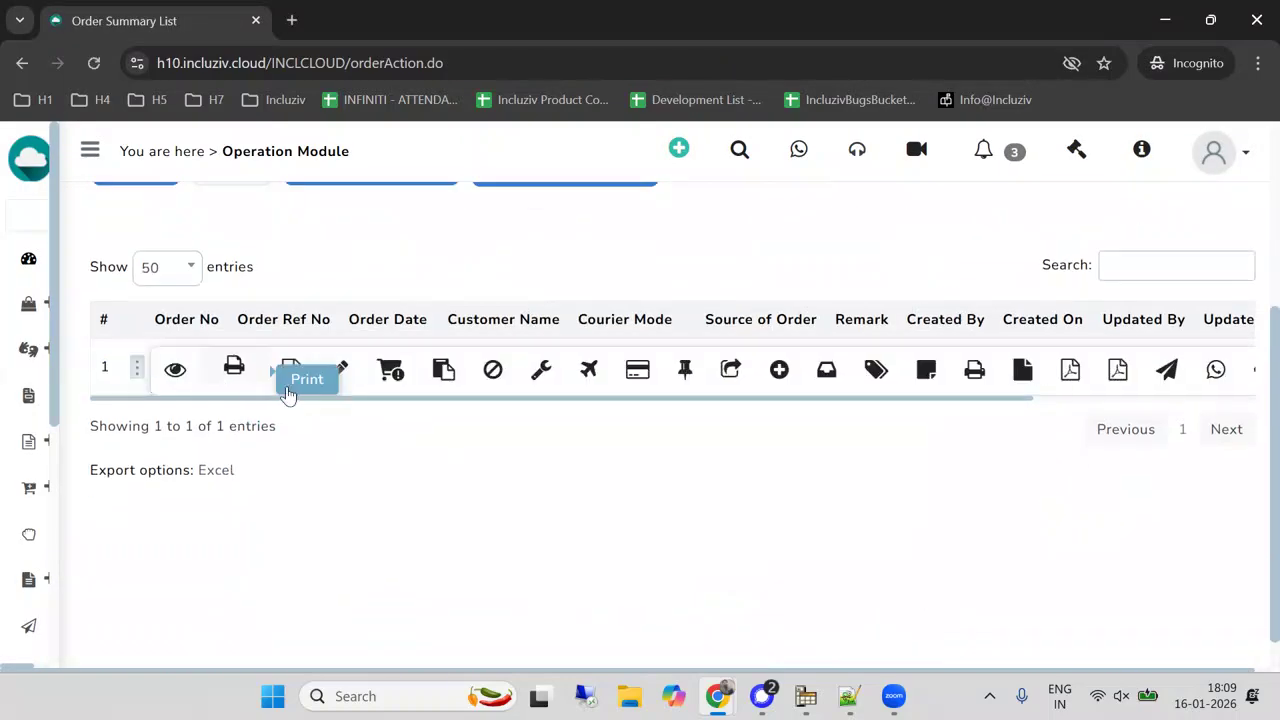
left_click(381, 370)
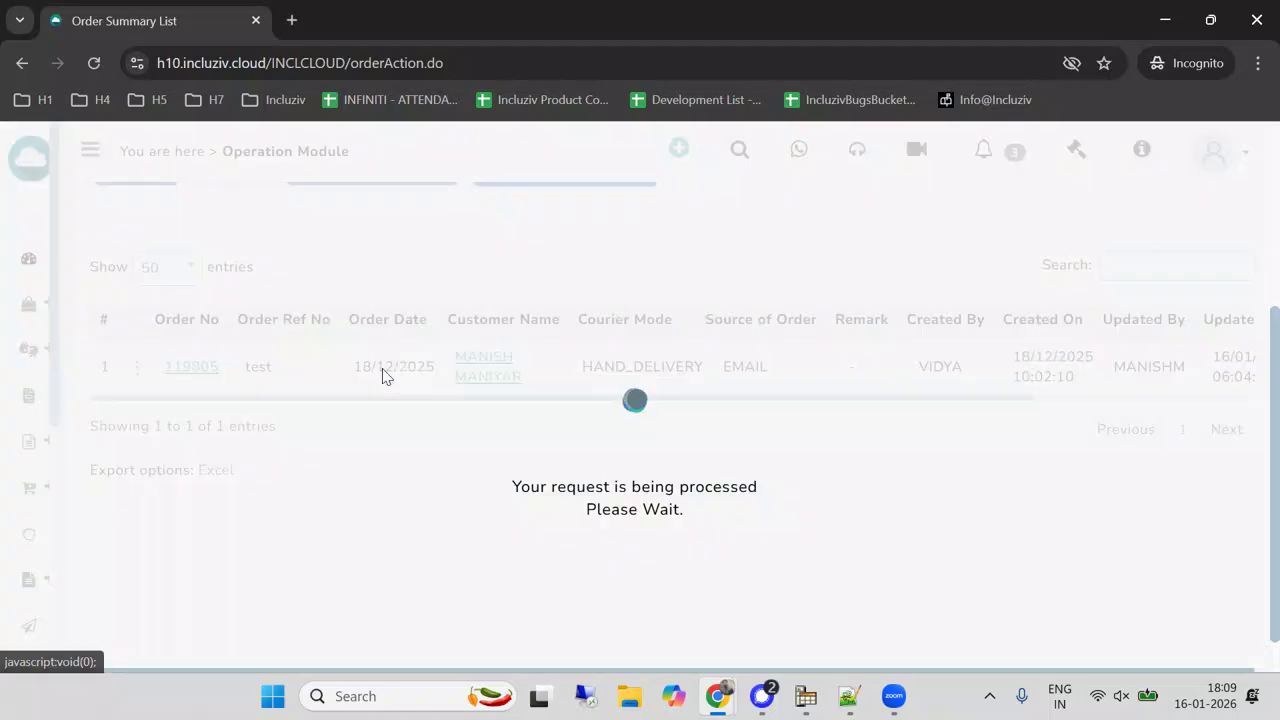
scroll(390, 363, "down", 2)
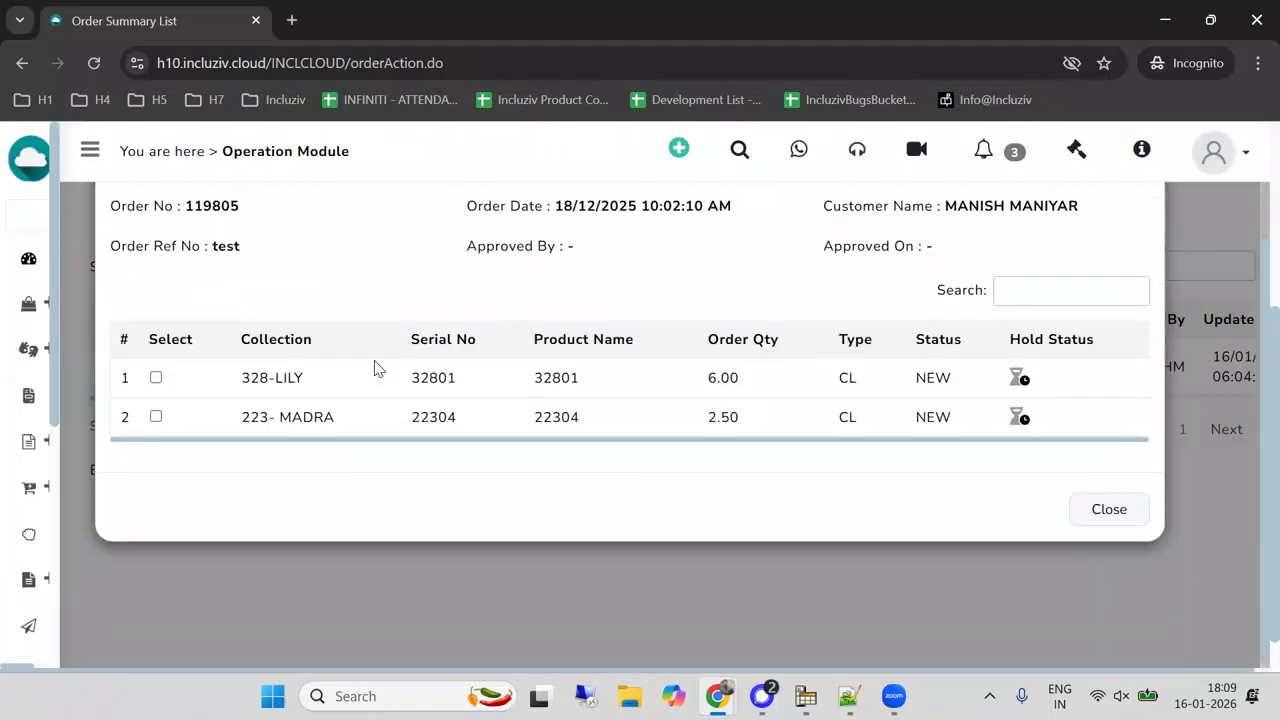
left_click(156, 378)
left_click(156, 416)
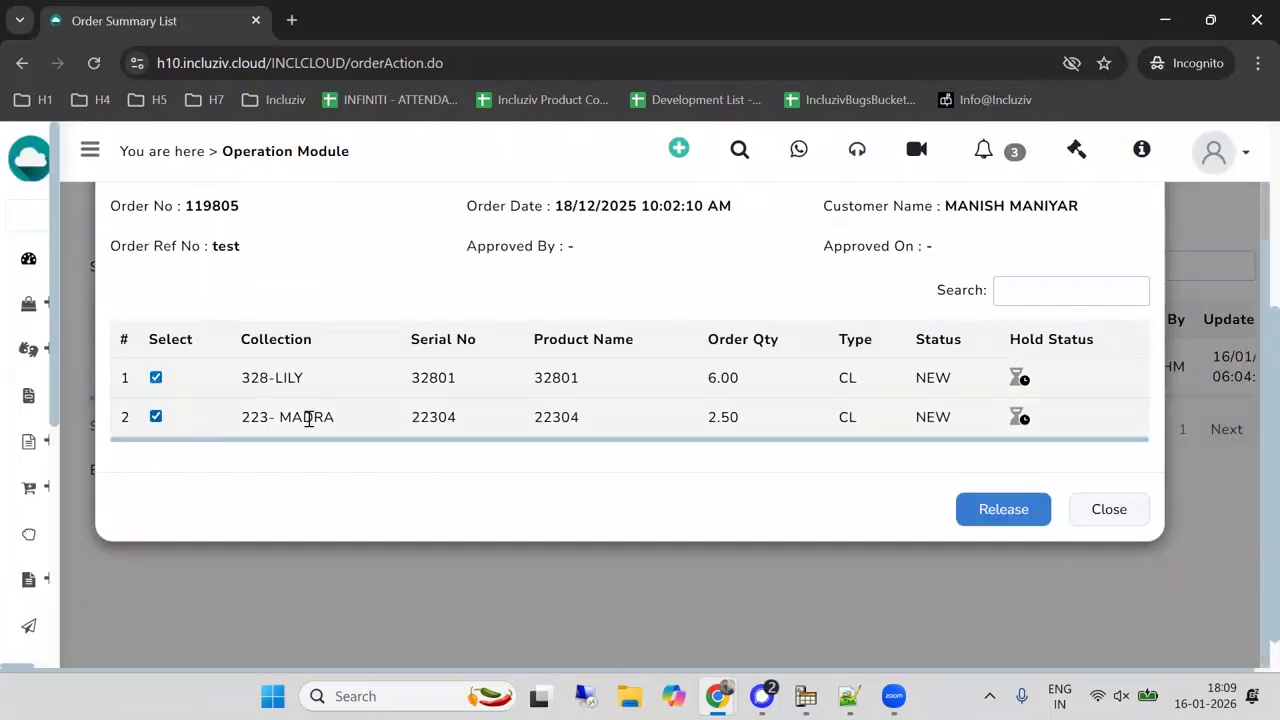
left_click(995, 509)
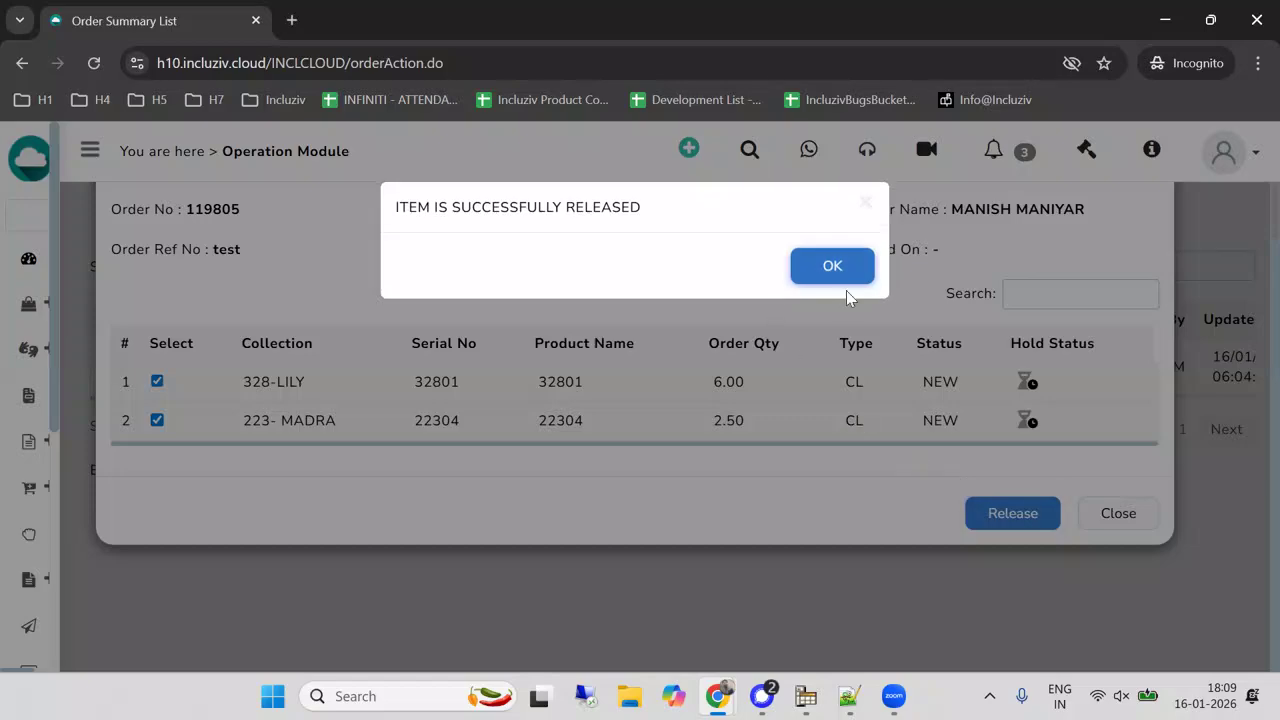
left_click(832, 268)
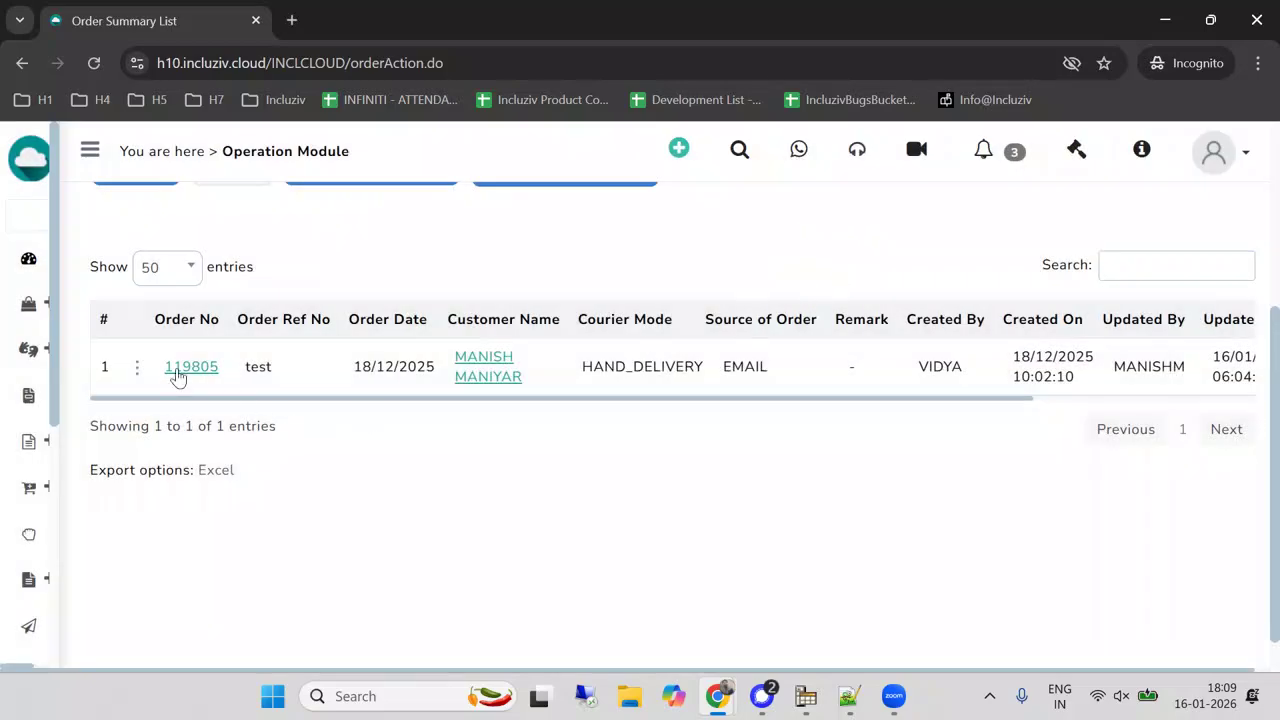
Go to SO Processing through Picking and search for the released order by its order number.
mouse_move(133, 486)
left_click(86, 532)
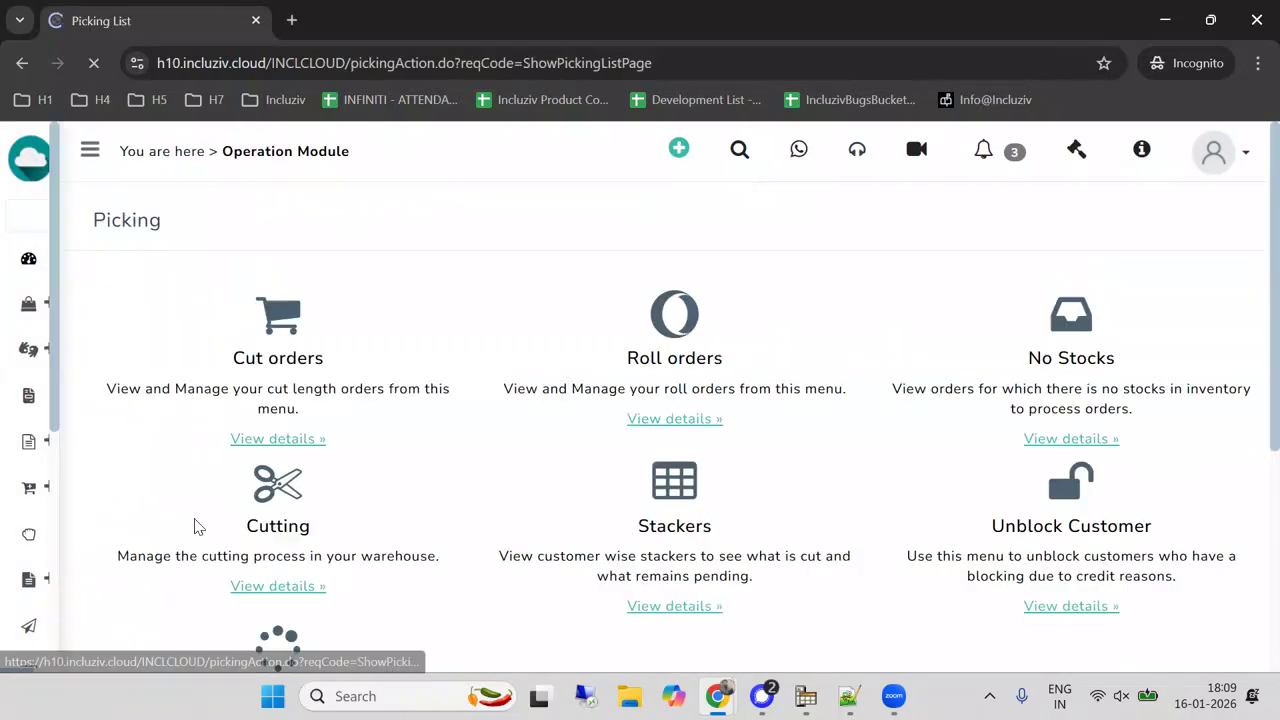
scroll(275, 473, "down", 3)
left_click(277, 428)
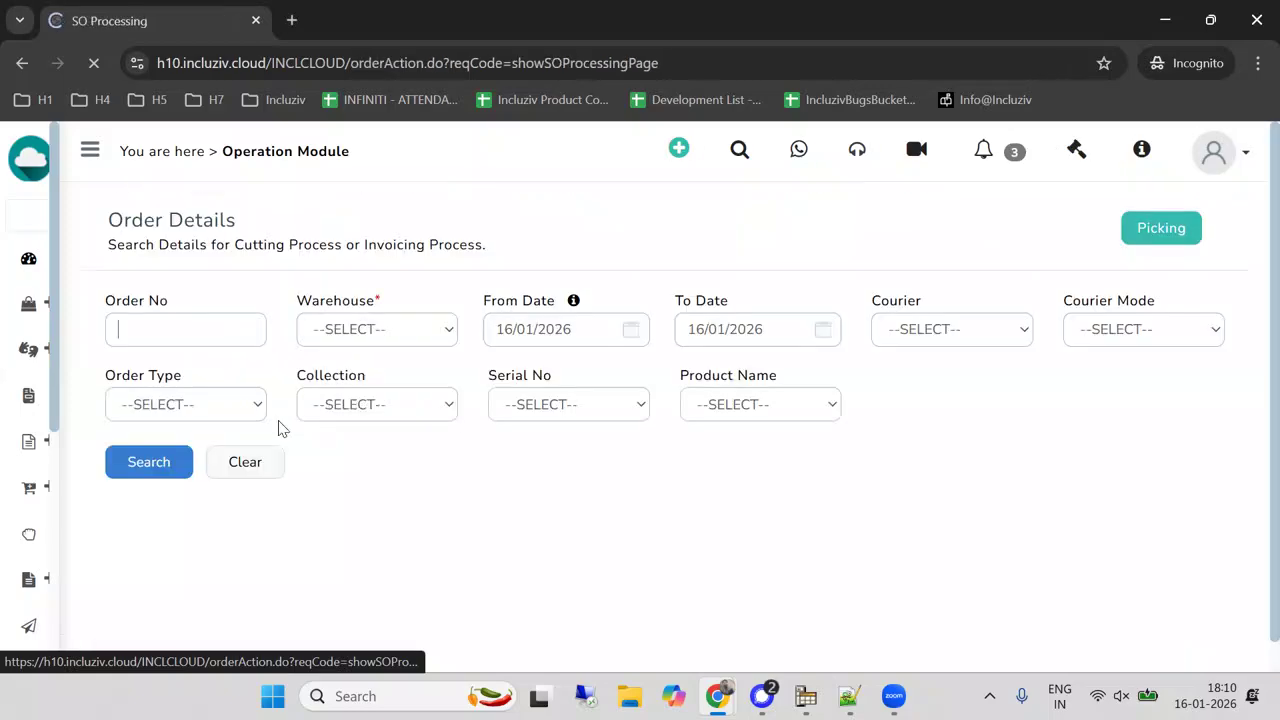
type("11980")
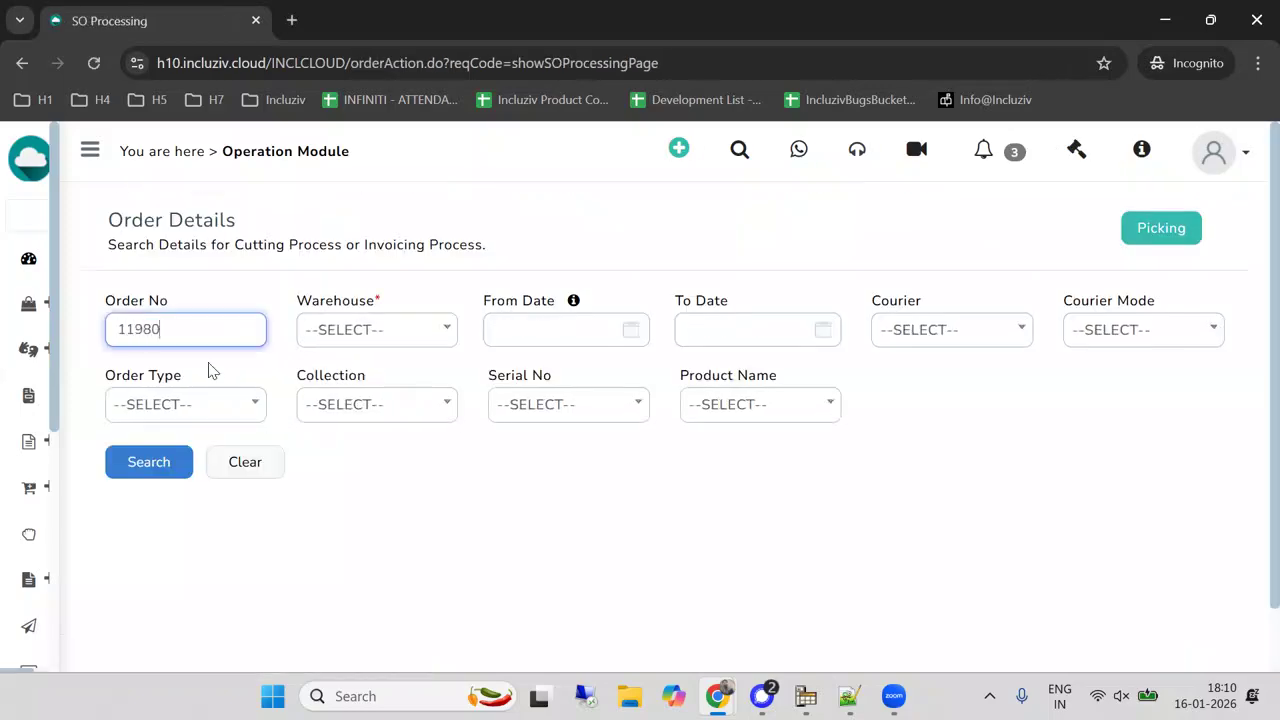
type("5")
left_click(149, 470)
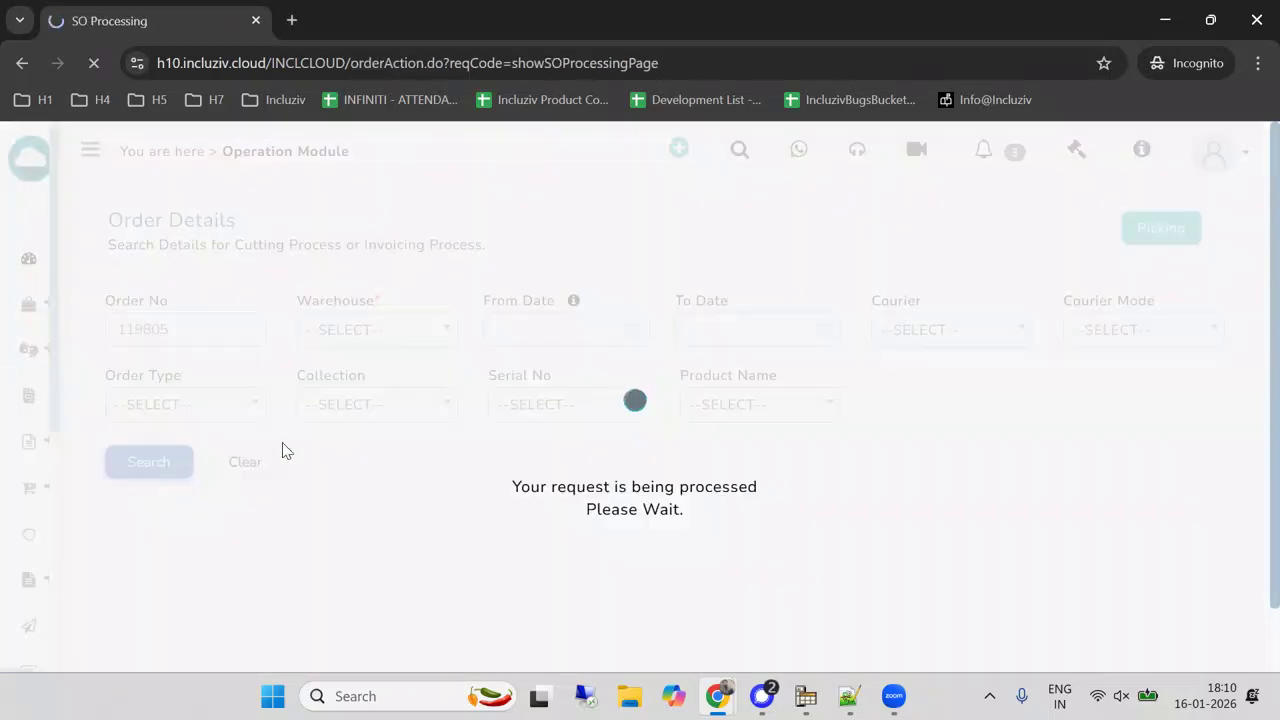
Open the released order's cutting process page and go to its line item details.
scroll(300, 420, "down", 3)
left_click(198, 369)
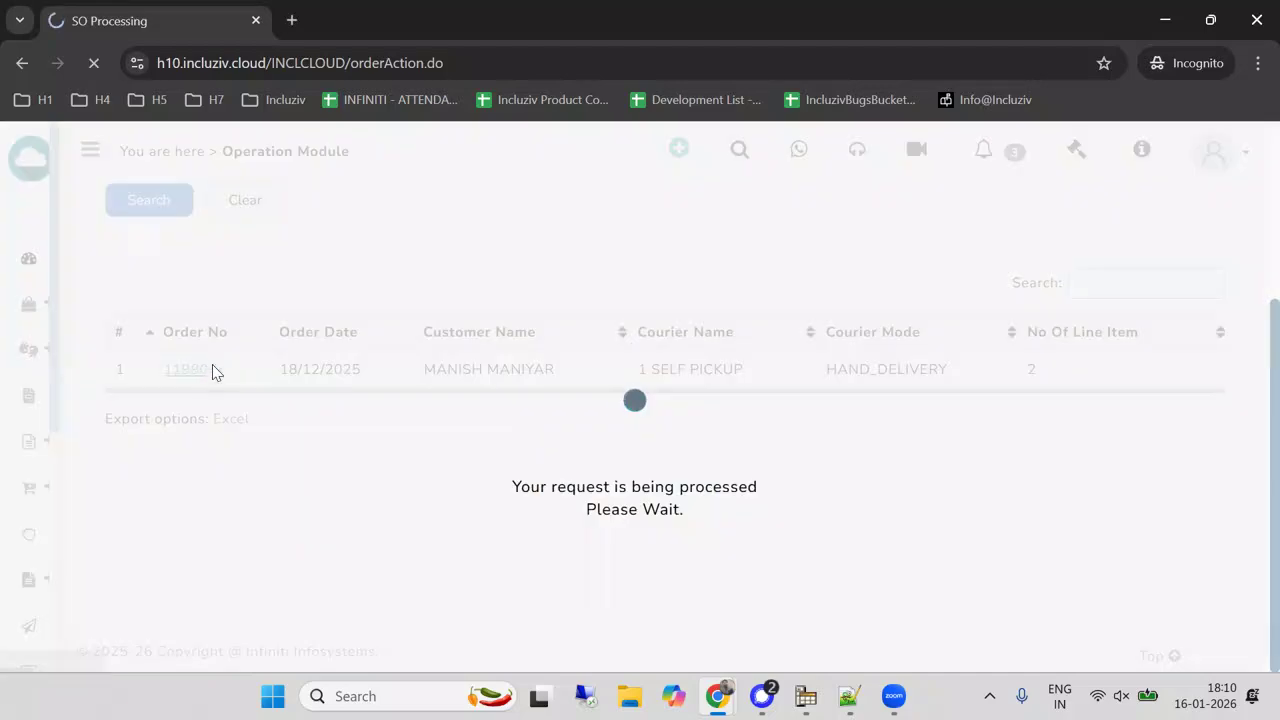
scroll(229, 370, "down", 3)
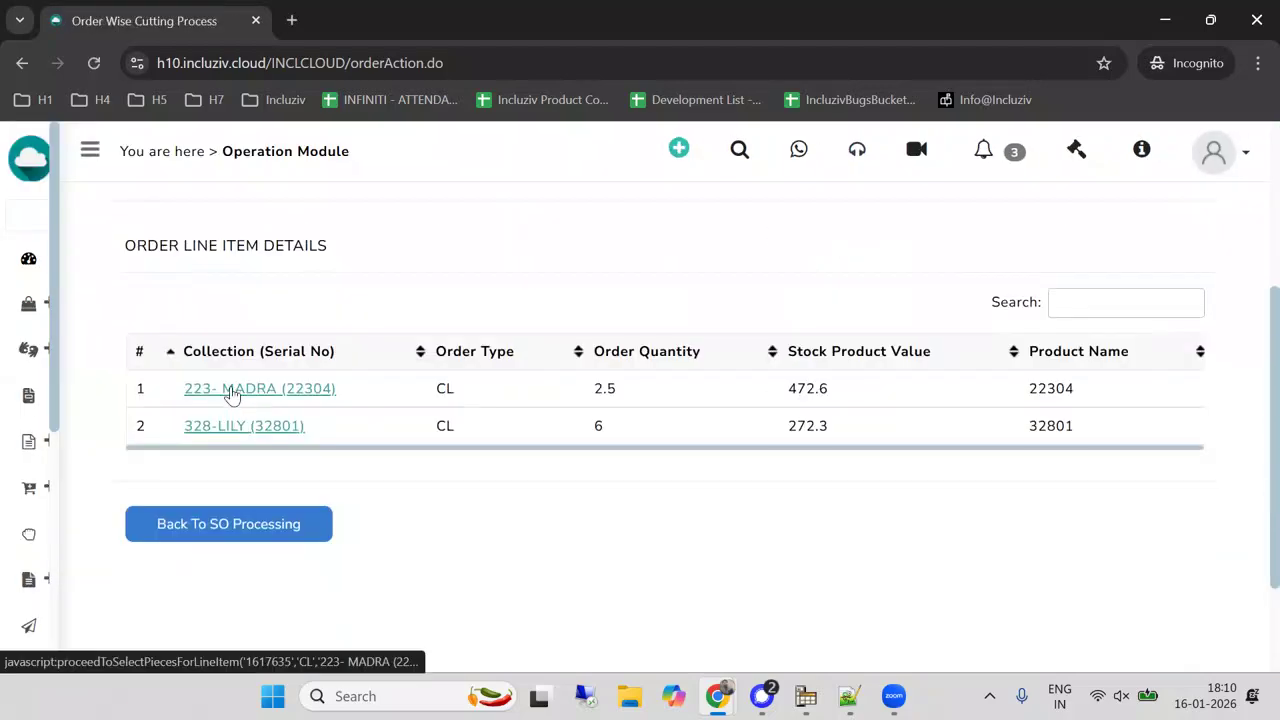
Allocate 2.5 from piece 77075 to the 223-MADRA line item with Show Other Pieces Also enabled, and submit the cut order.
left_click(233, 392)
scroll(393, 372, "down", 3)
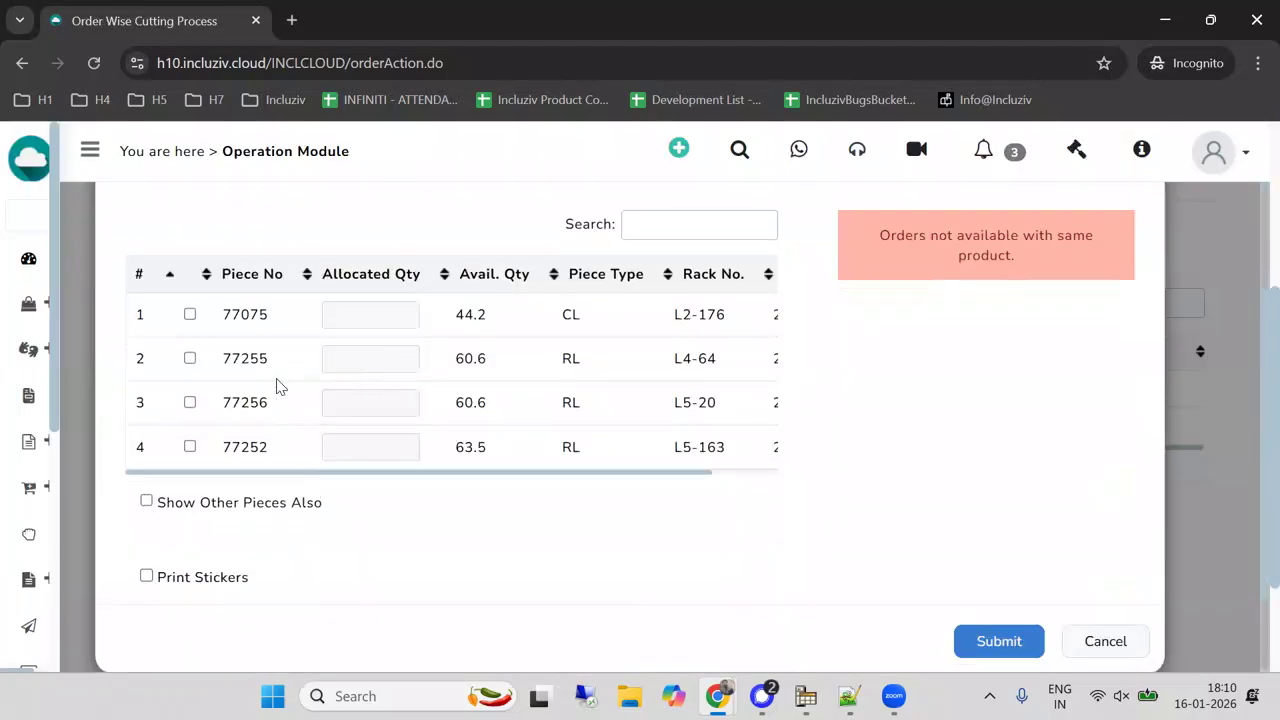
left_click(146, 500)
left_click(189, 315)
scroll(950, 450, "down", 2)
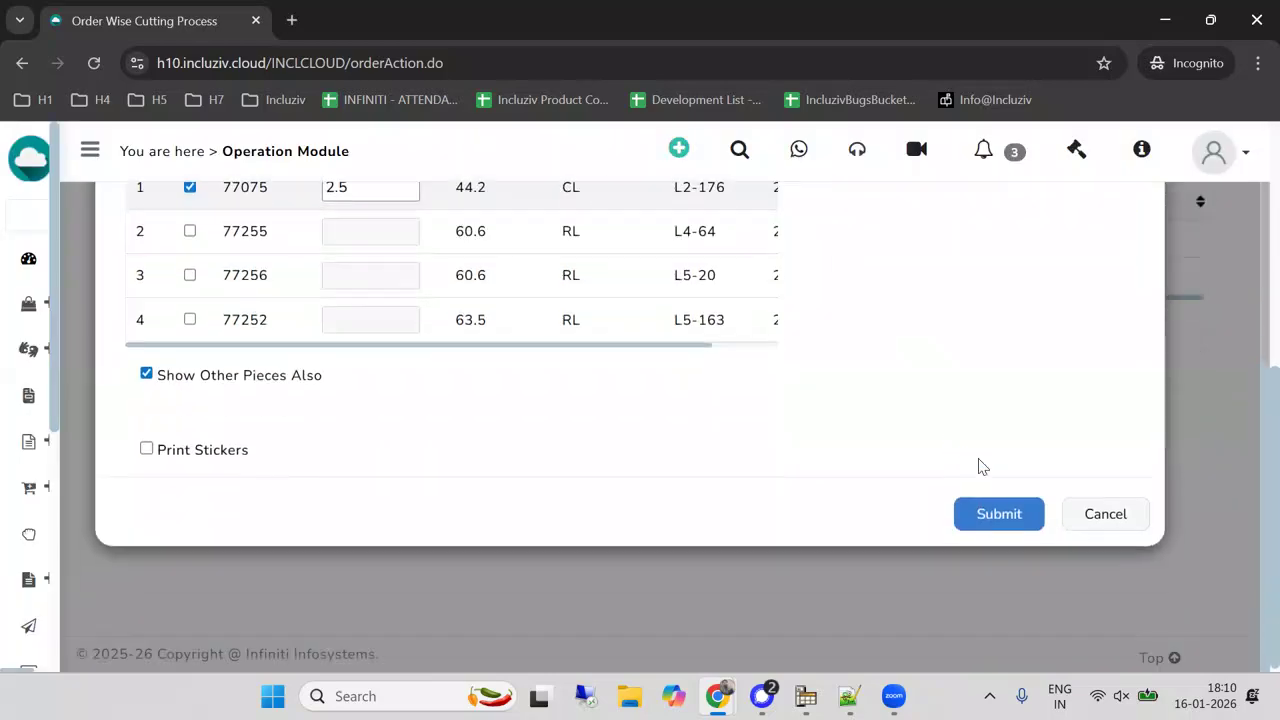
left_click(988, 516)
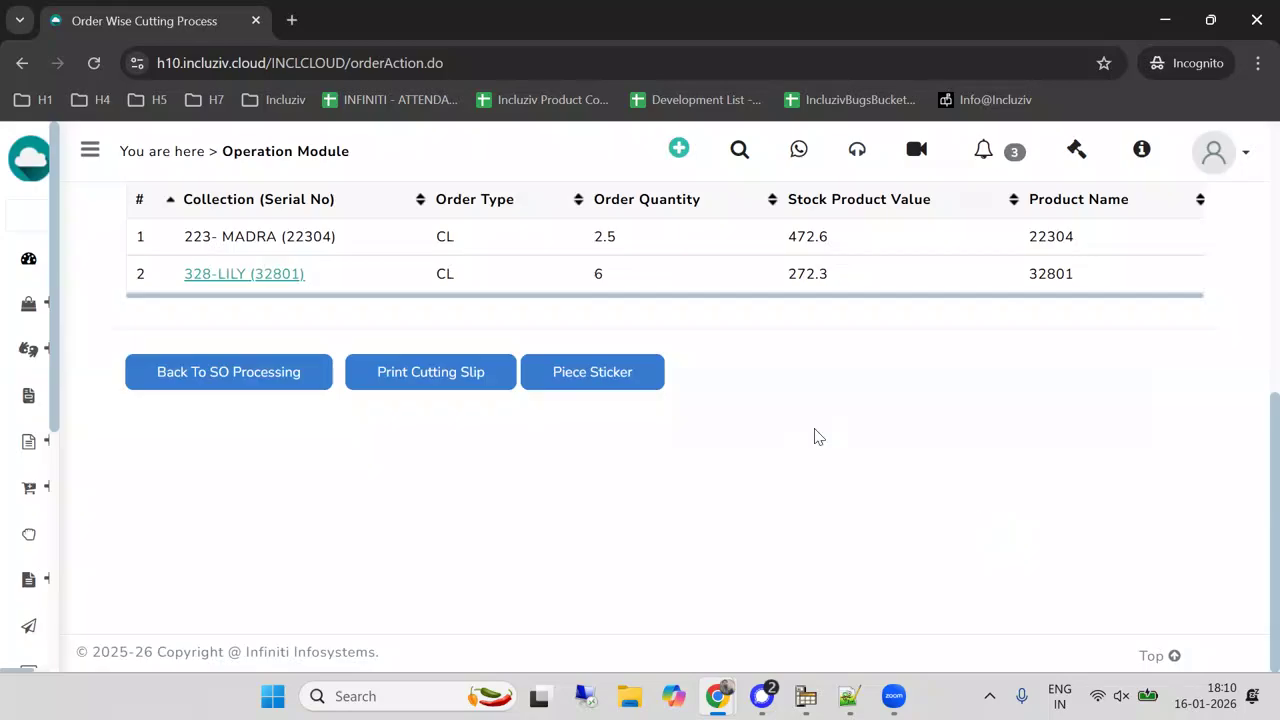
Allocate 6 from piece 80788 to the 328-LILY line item, submit with Print Stickers enabled, and close the sticker window without saving it.
left_click(232, 276)
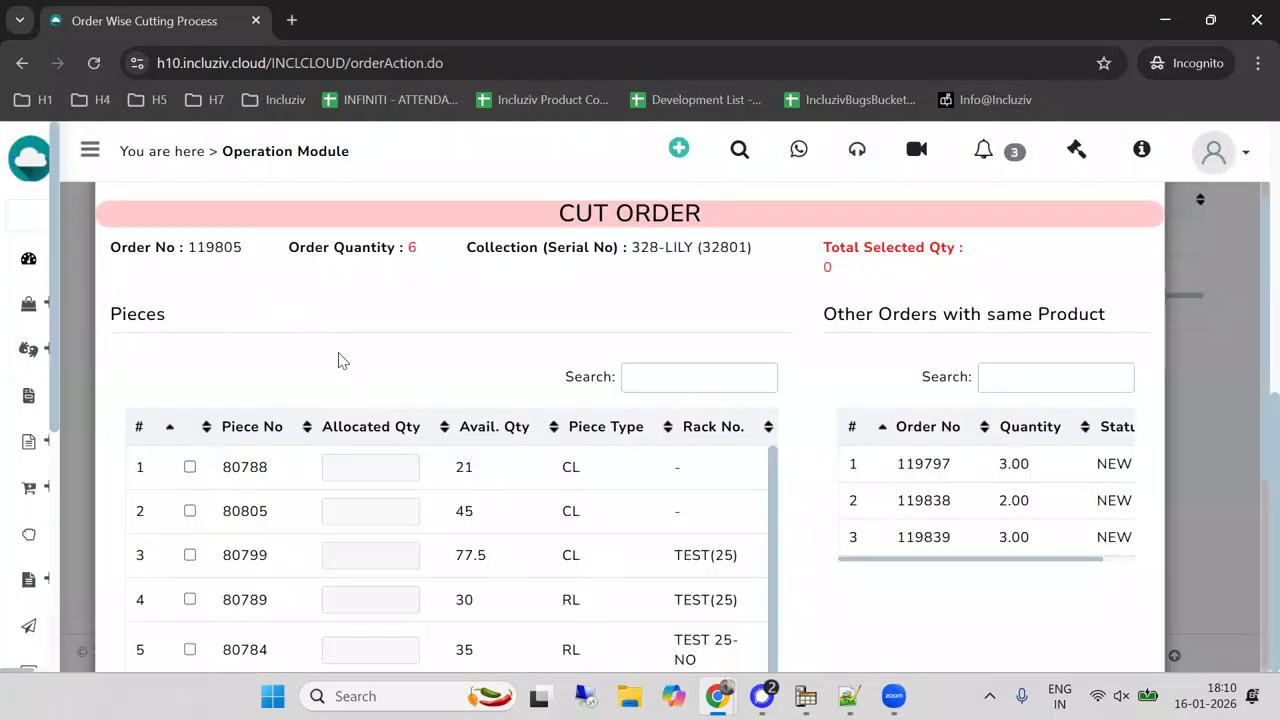
scroll(180, 434, "down", 2)
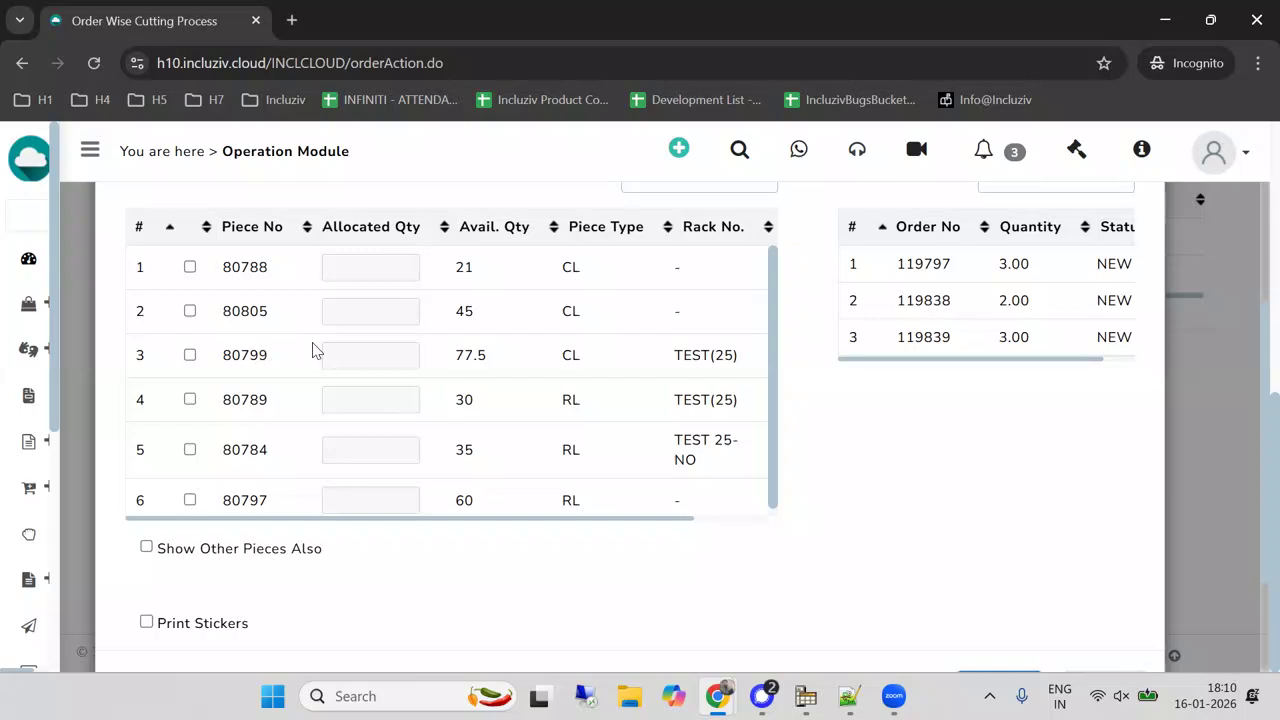
left_click(190, 269)
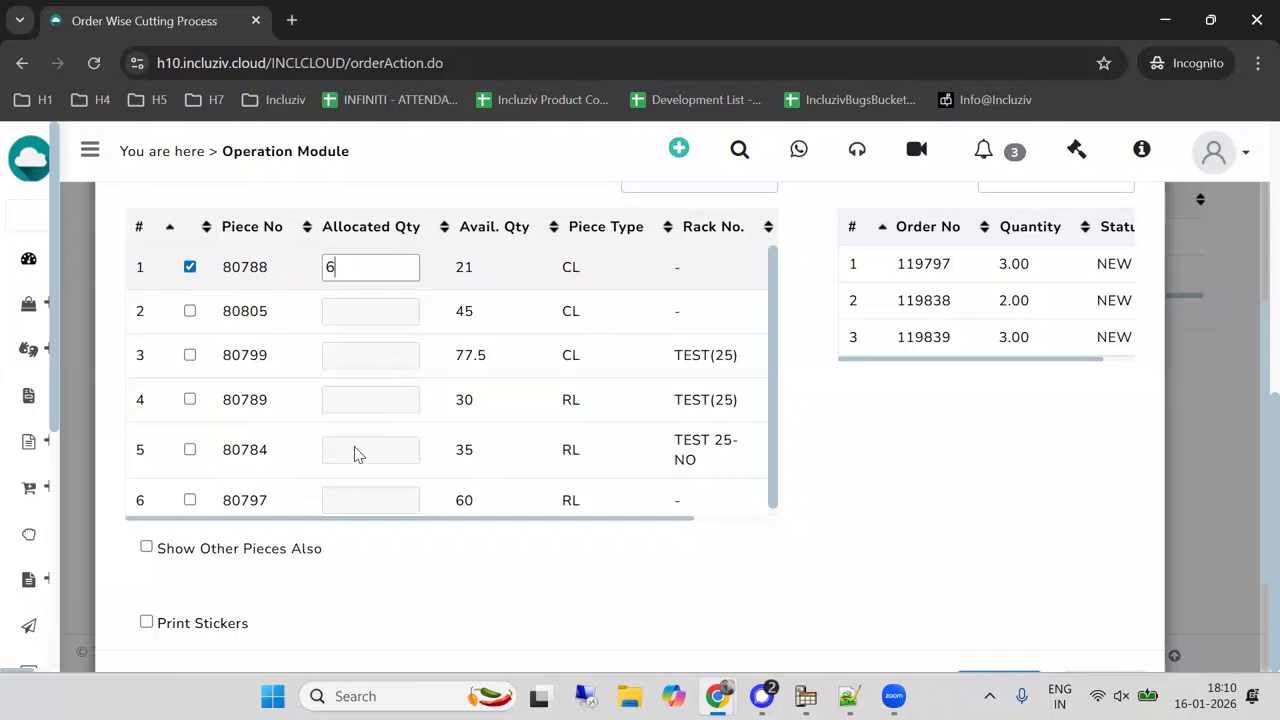
left_click(147, 623)
scroll(800, 430, "down", 2)
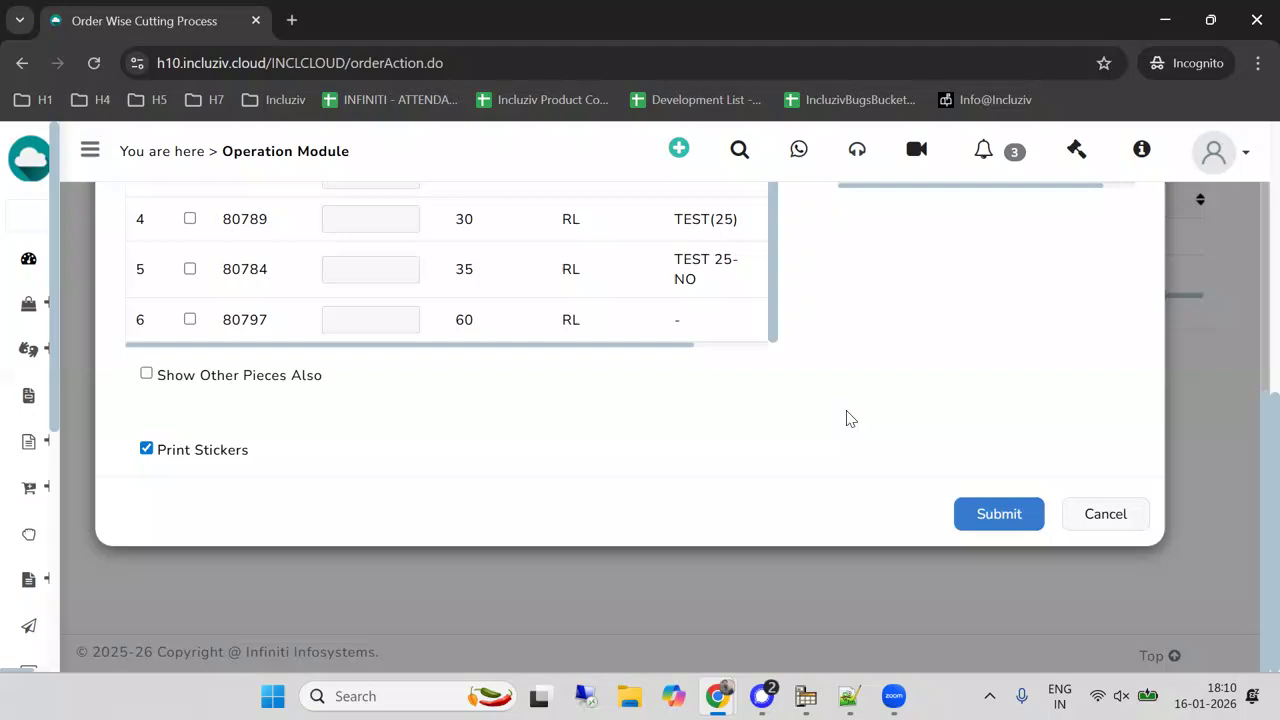
left_click(1012, 515)
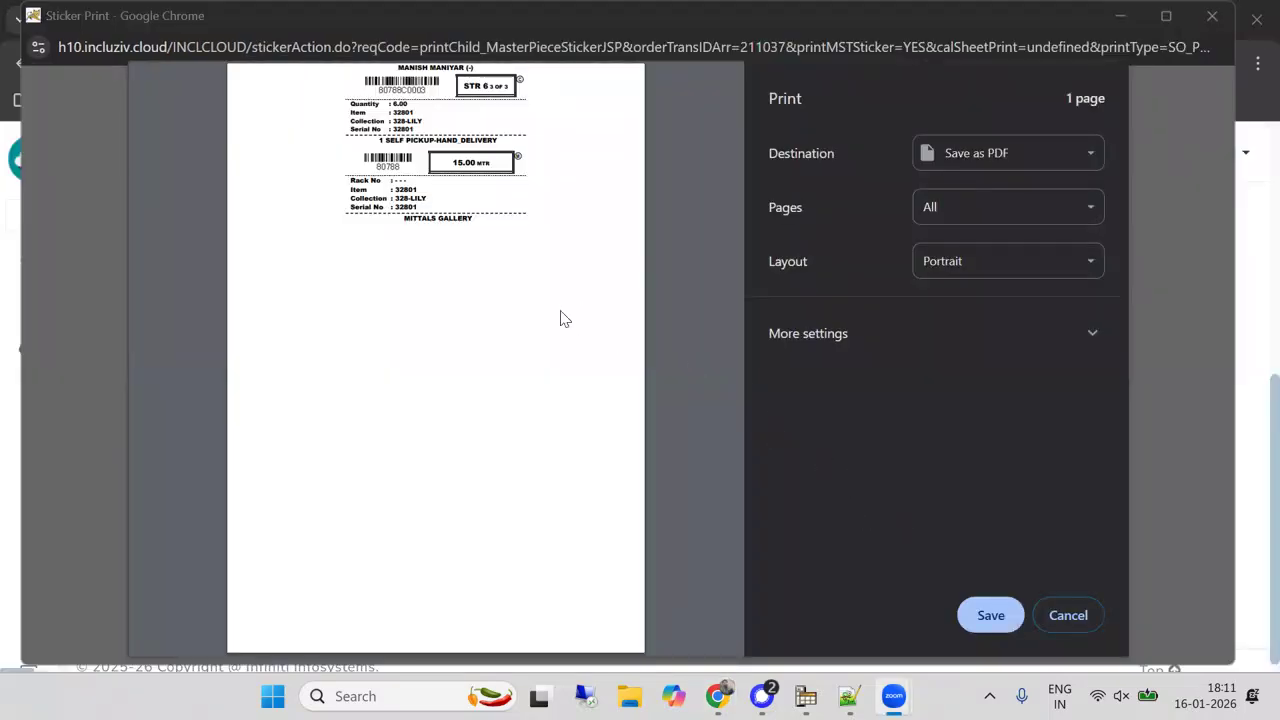
left_click(1069, 622)
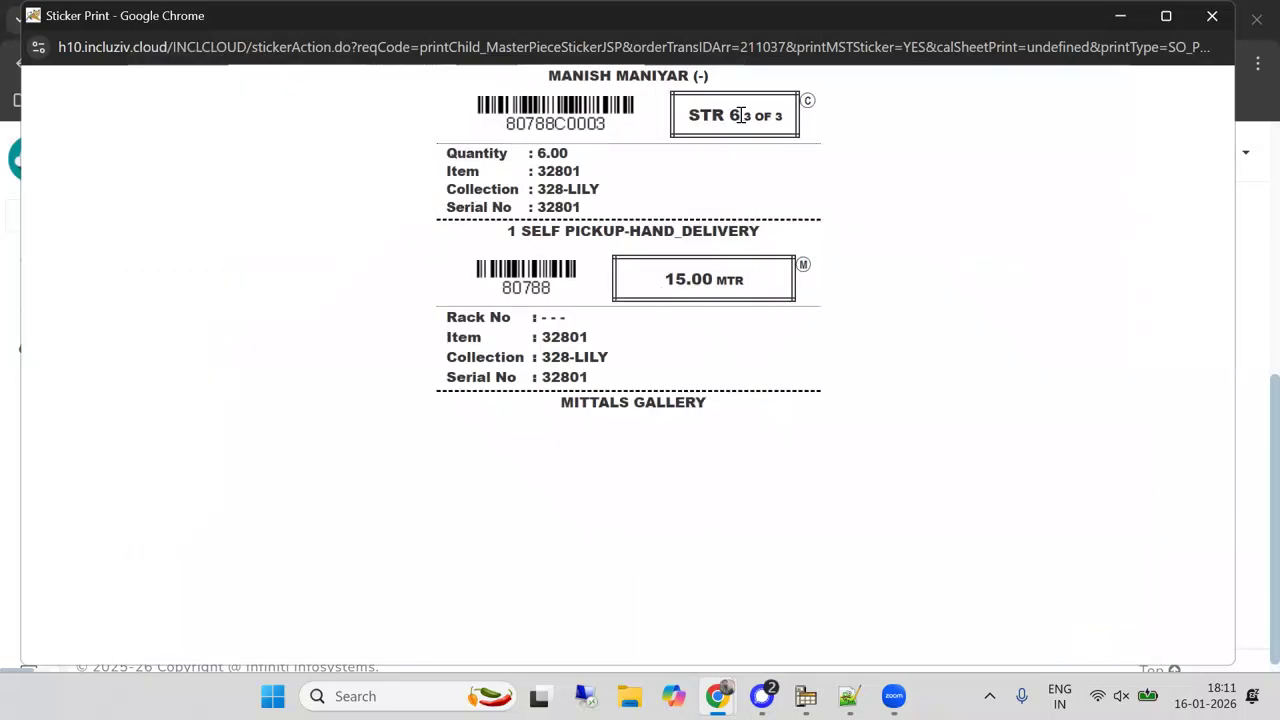
left_click(1212, 15)
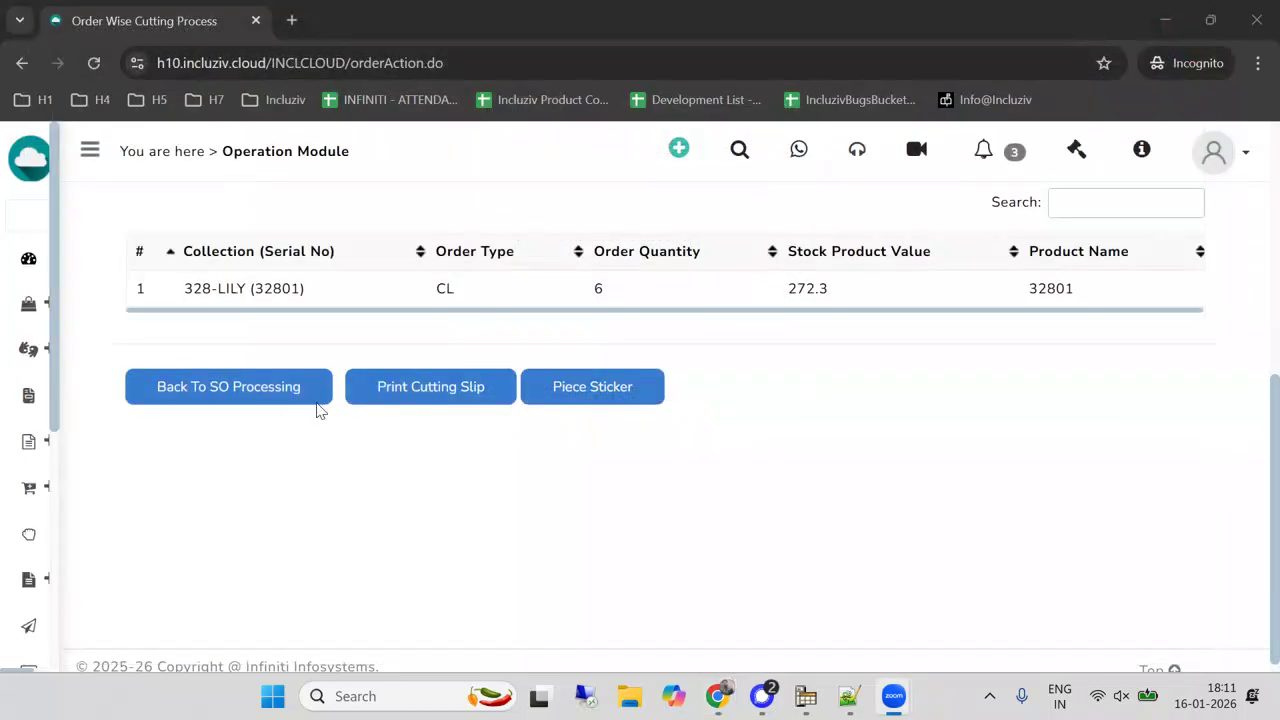
Open Stackers through Picking and search for stacker number 6.
mouse_move(37, 466)
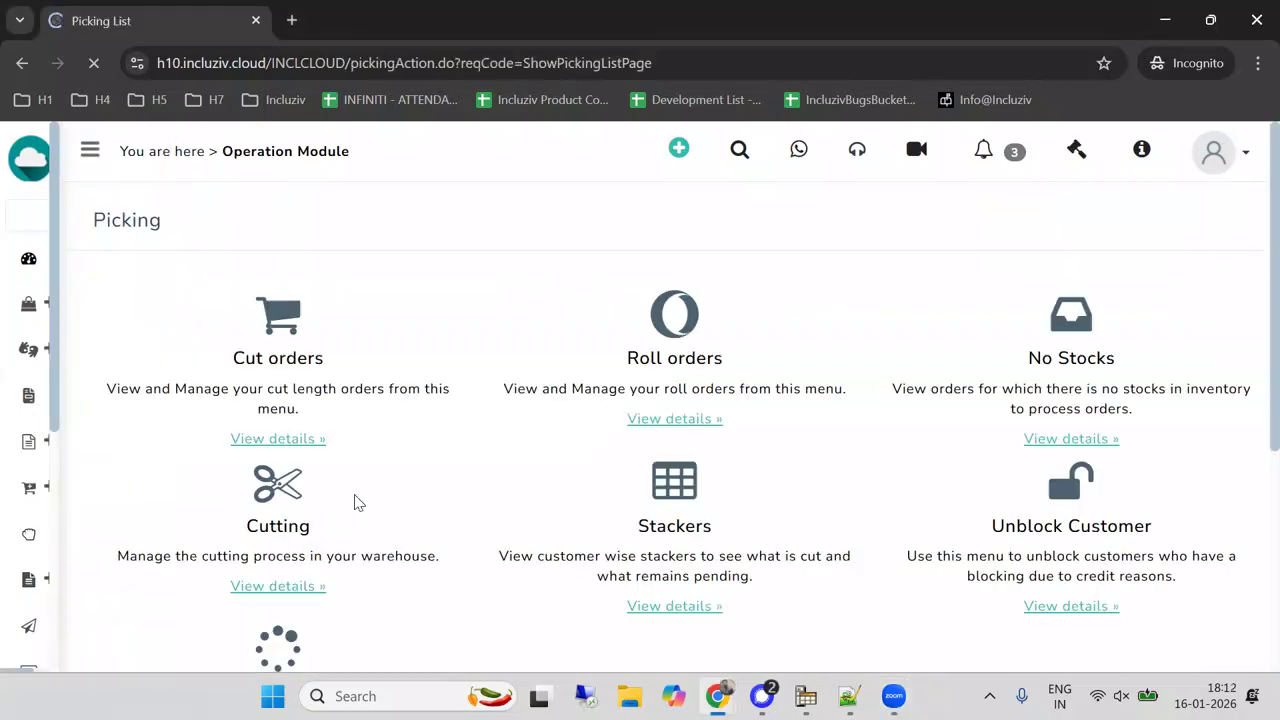
scroll(354, 500, "down", 2)
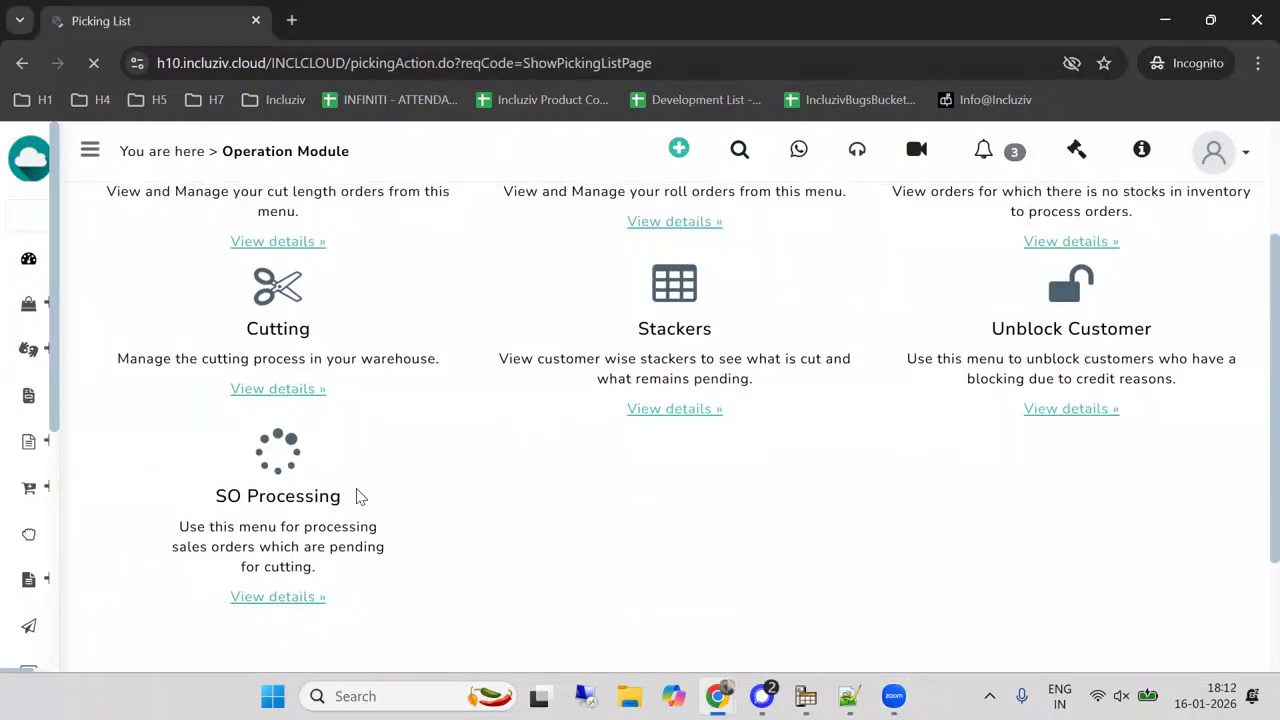
left_click(680, 406)
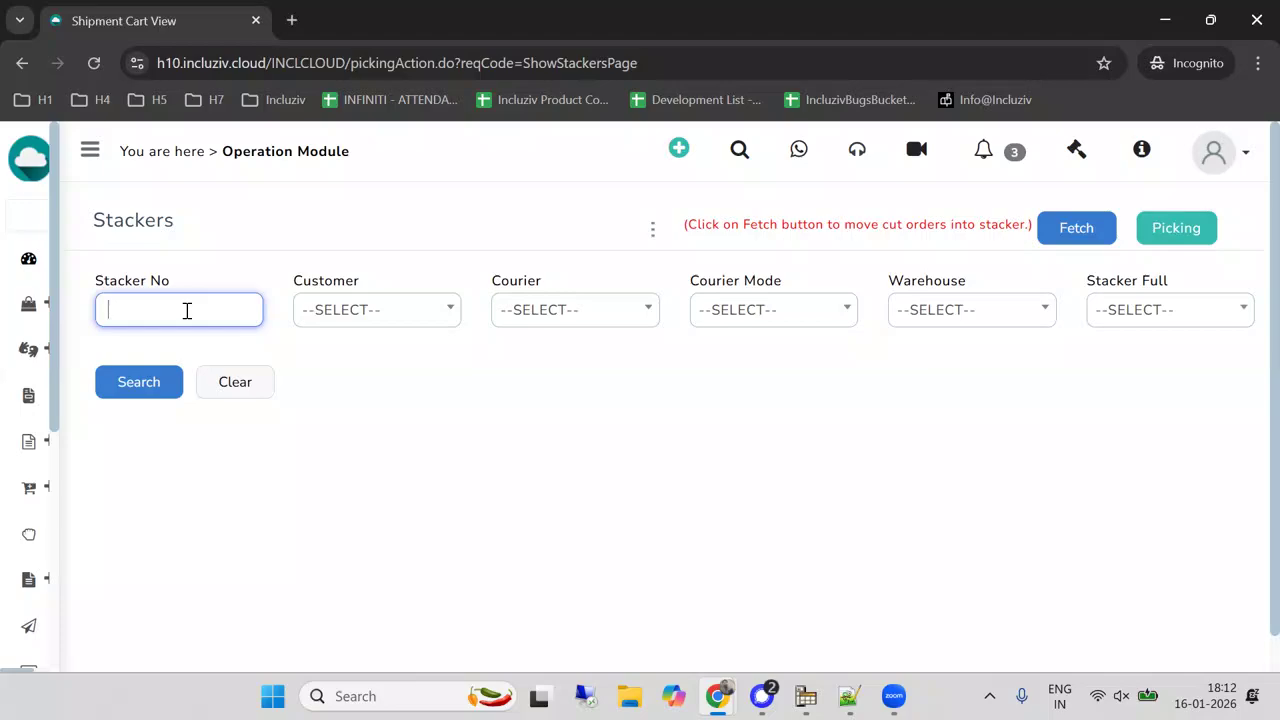
type("6")
left_click(160, 394)
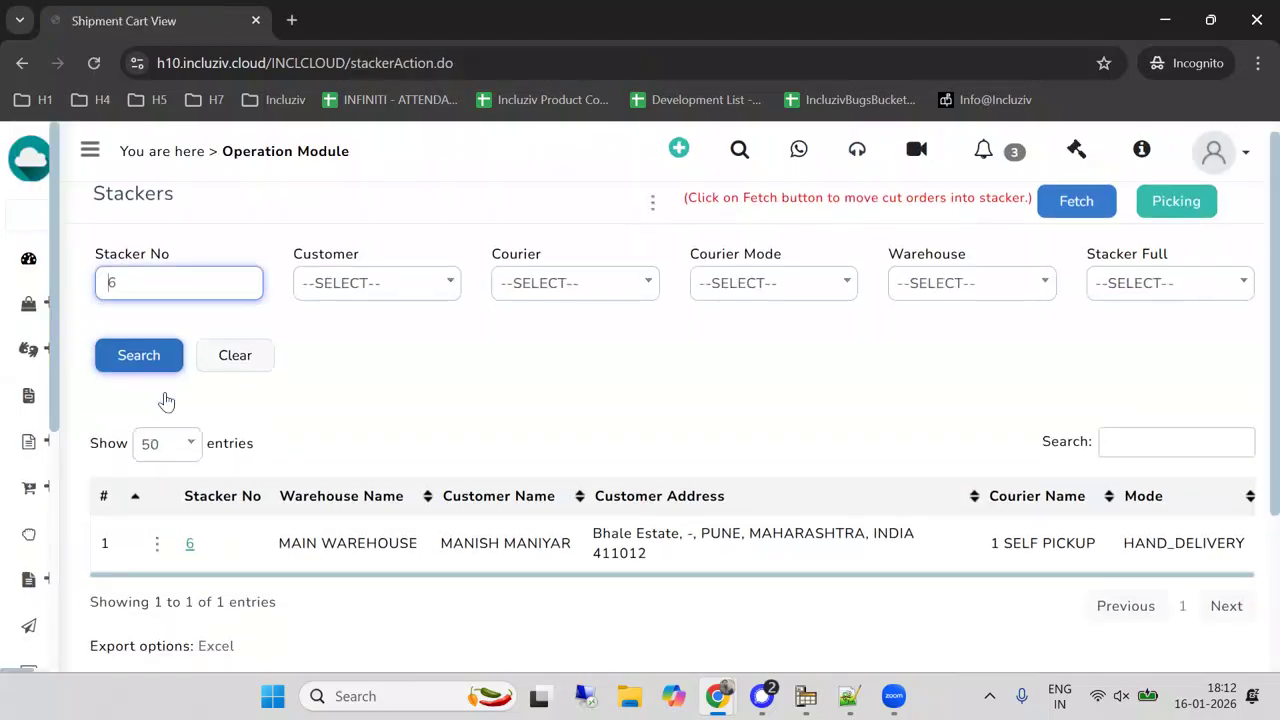
Push stacker 6 of the main warehouse into invoicing and confirm the push.
scroll(166, 401, "down", 2)
left_click(157, 330)
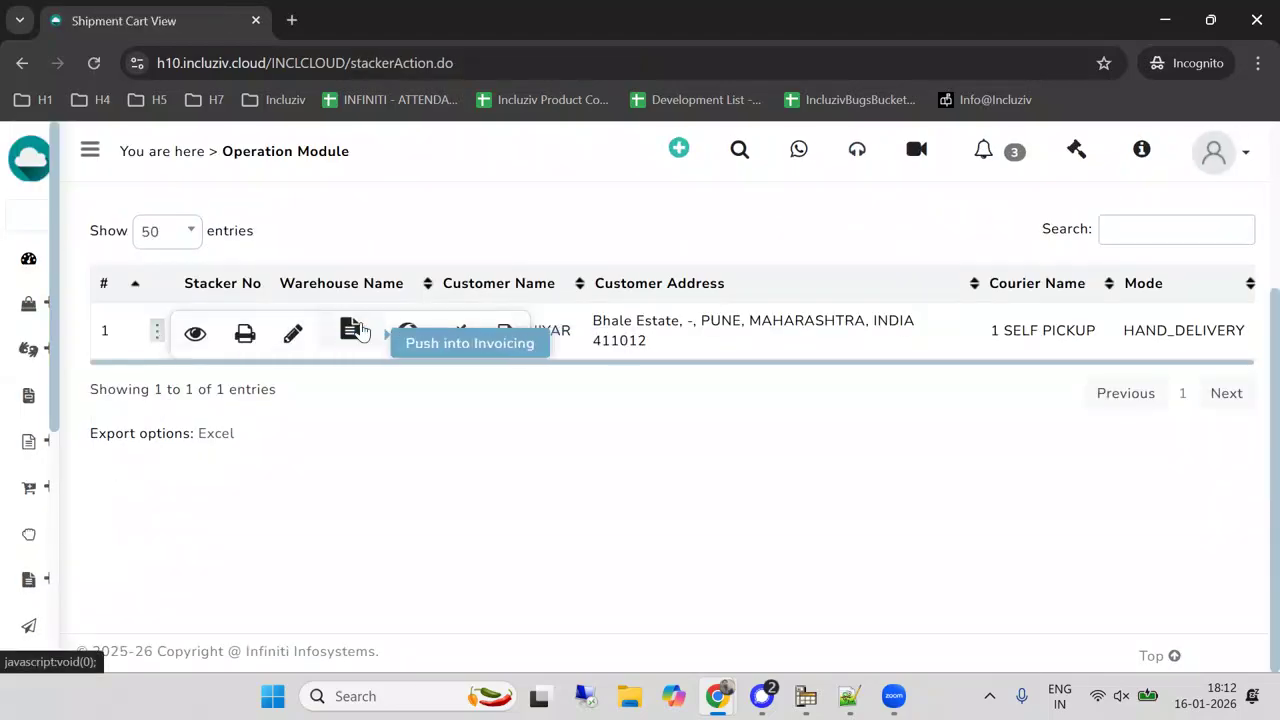
left_click(352, 330)
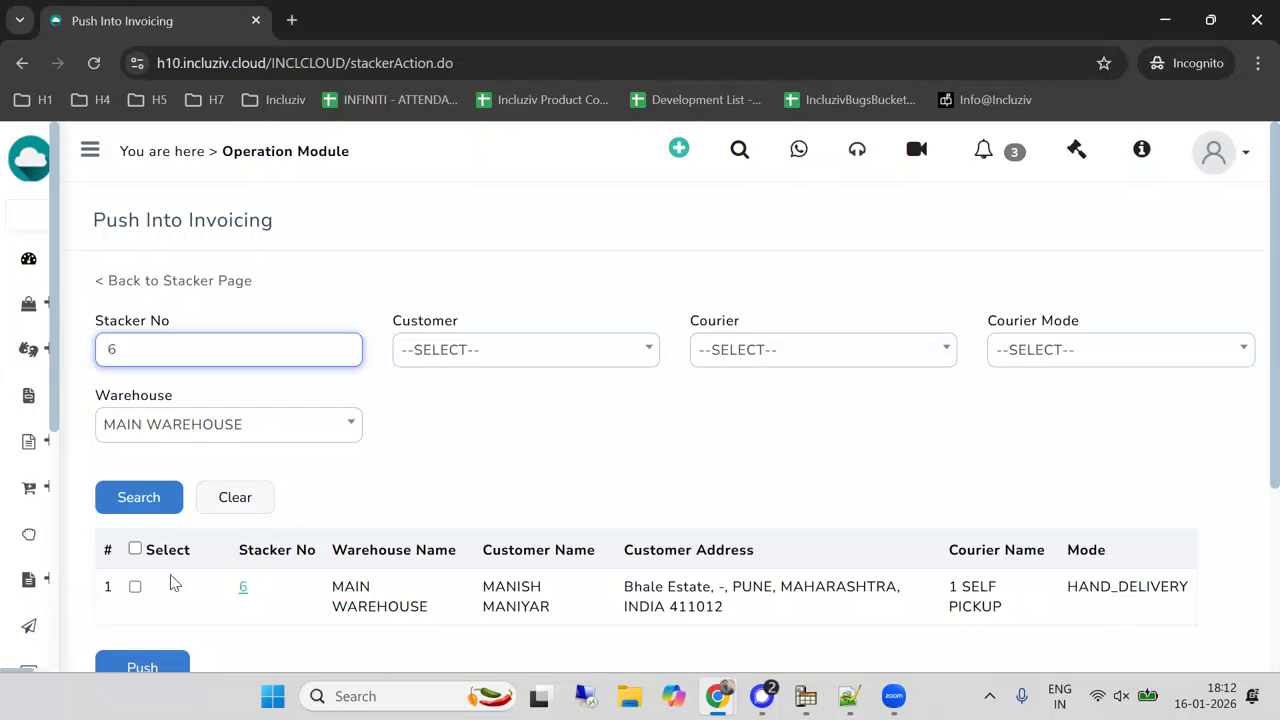
left_click(136, 588)
left_click(143, 663)
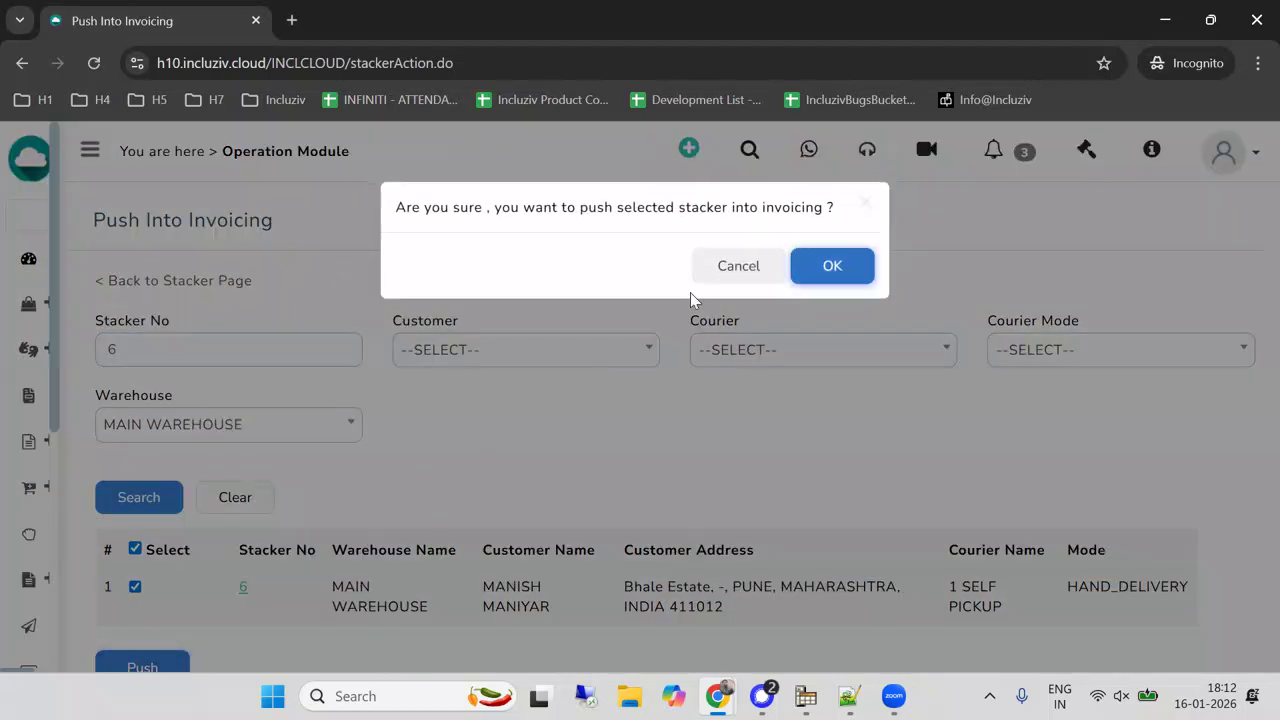
left_click(833, 271)
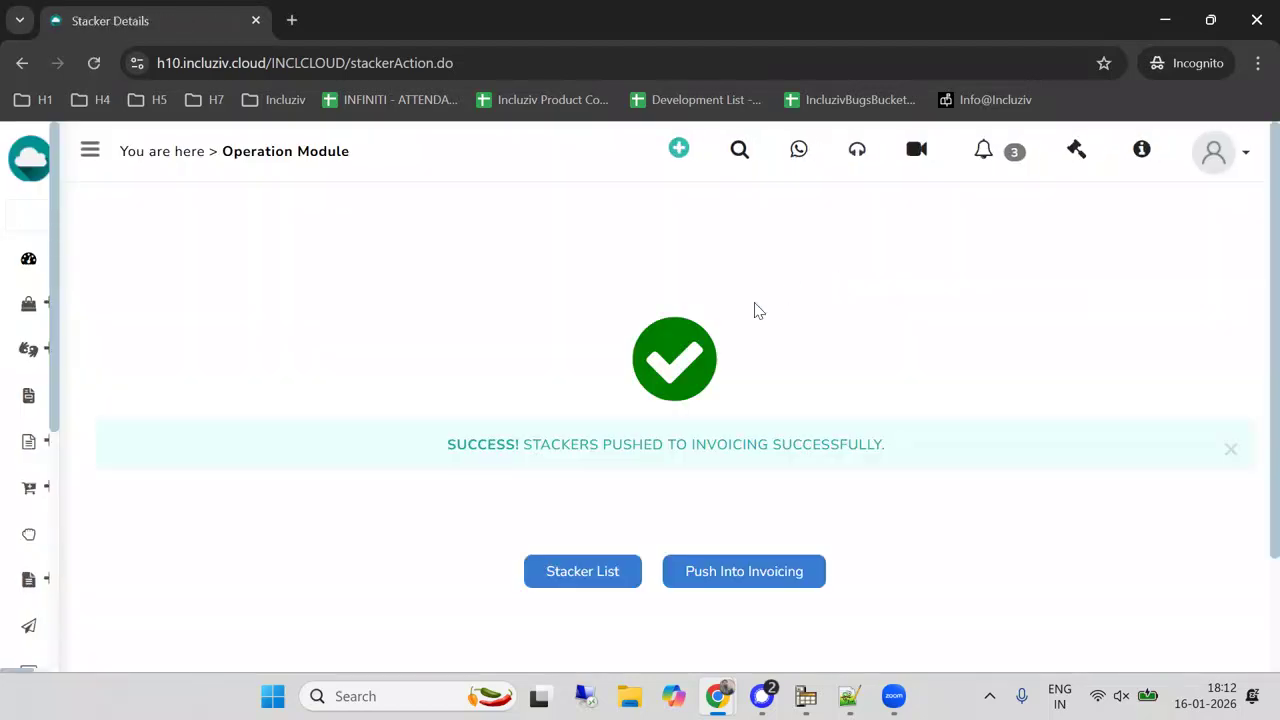
Open invoice generation for stacker 6 of the main warehouse and review its piece list.
mouse_move(231, 500)
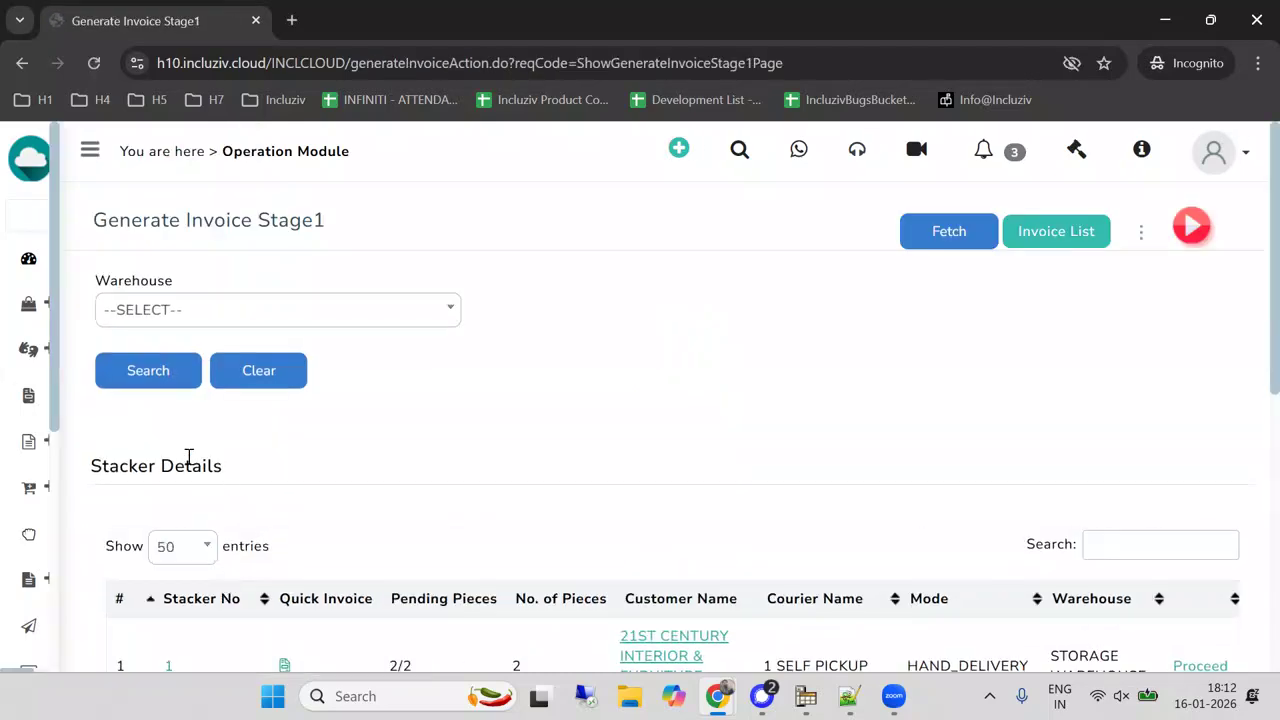
scroll(270, 465, "down", 3)
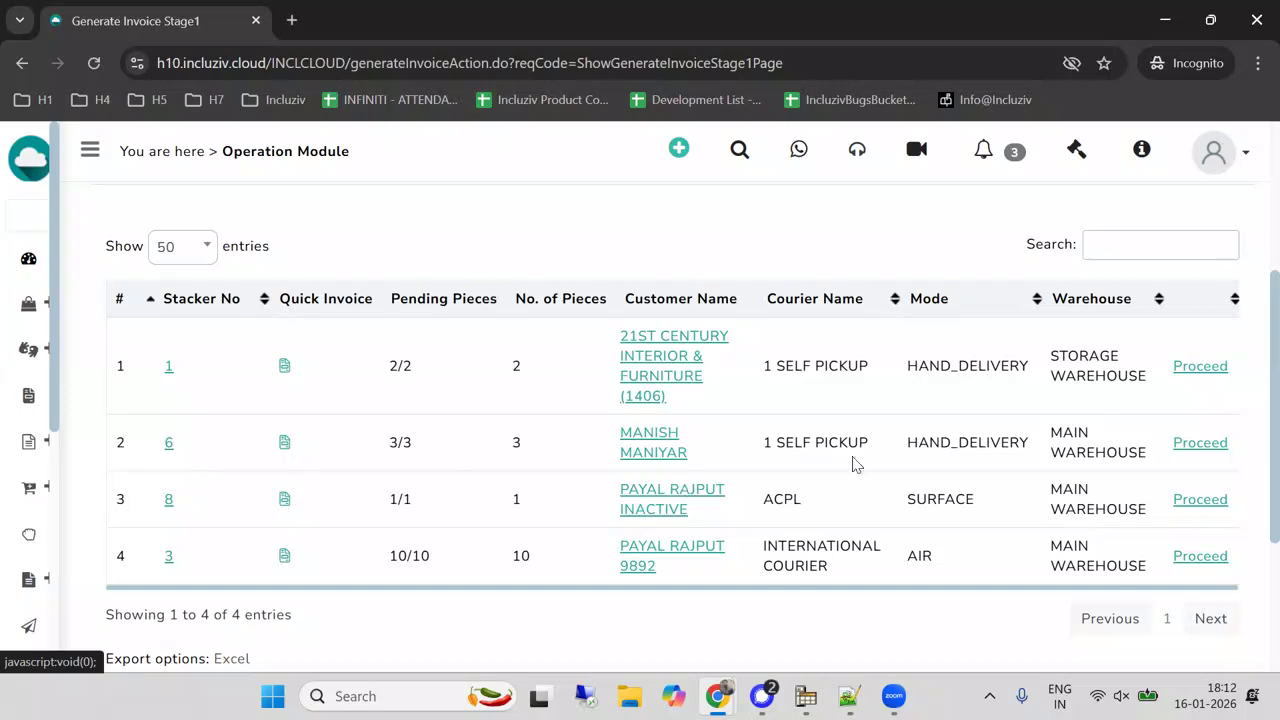
left_click(1200, 446)
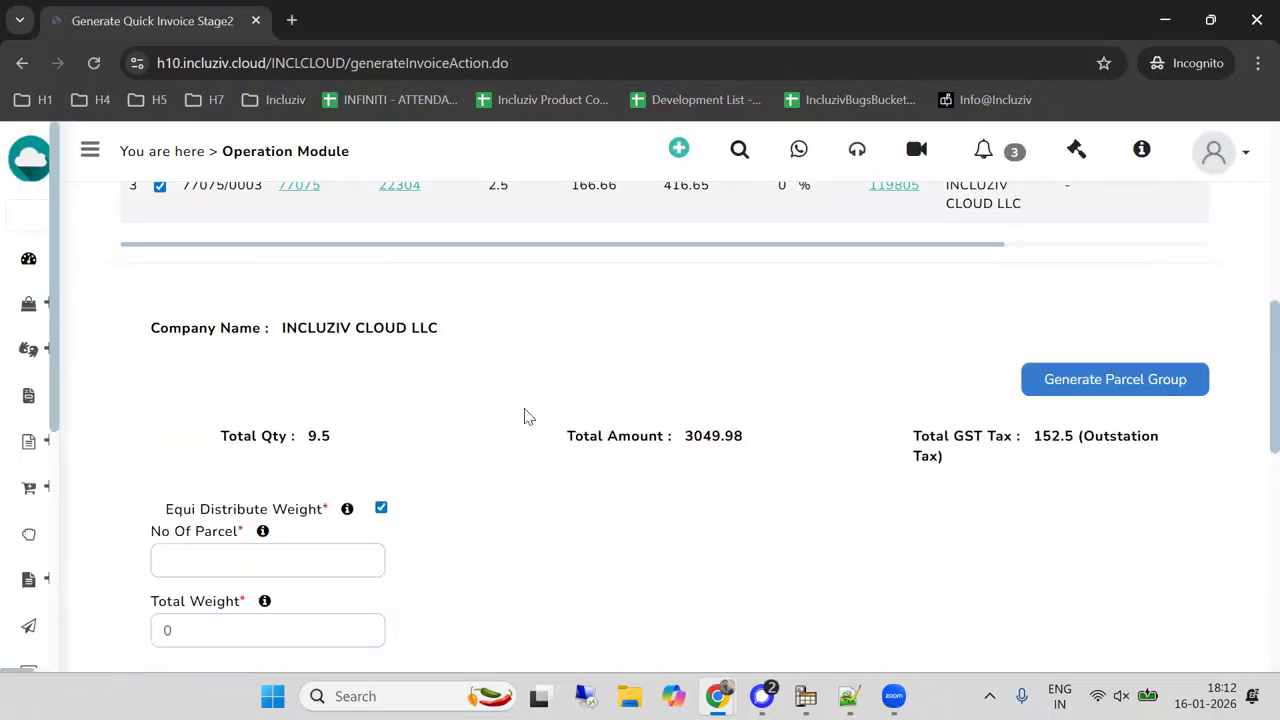
scroll(527, 416, "up", 2)
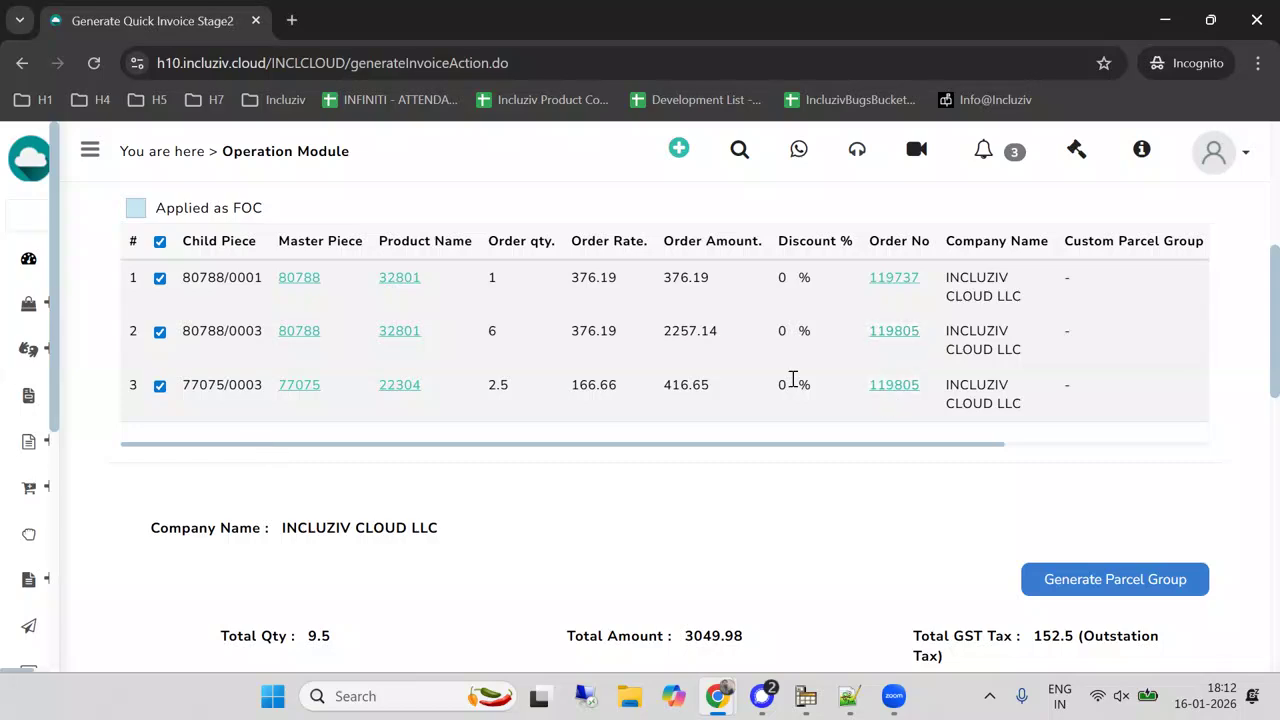
Open the sales order summary list and search for the order by its order number.
mouse_move(11, 463)
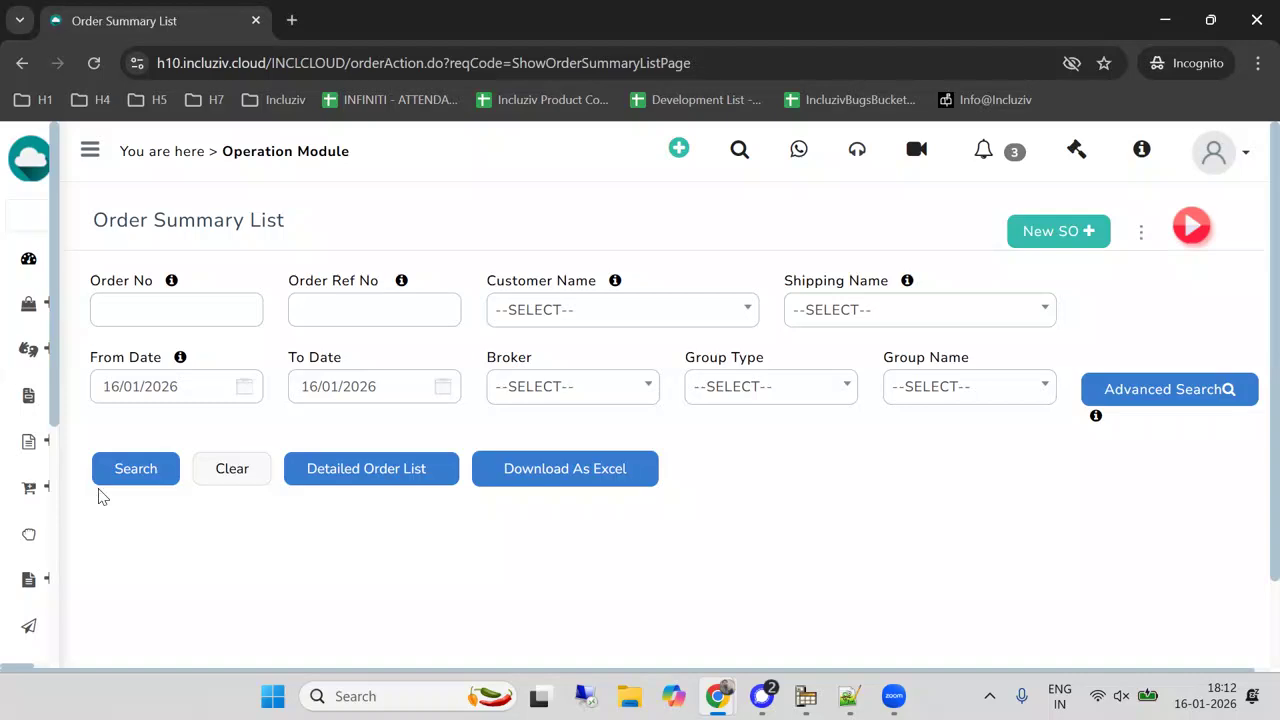
left_click(133, 309)
type("11")
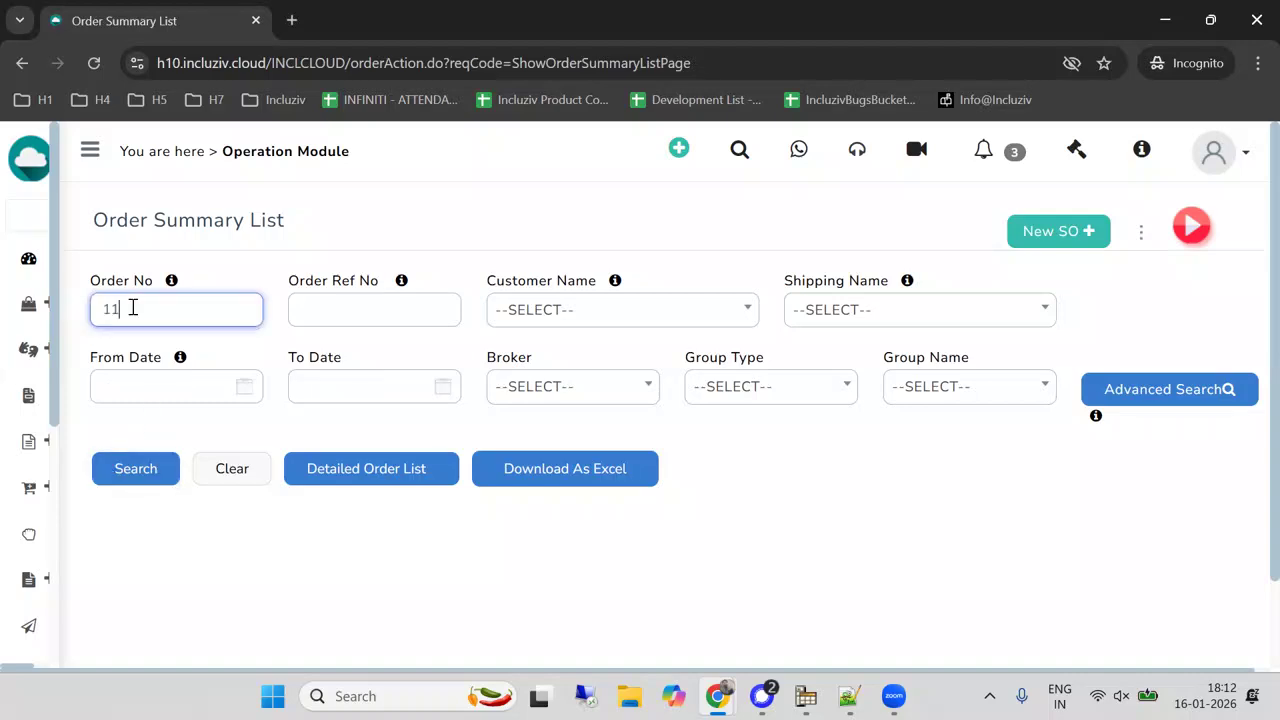
type("9805")
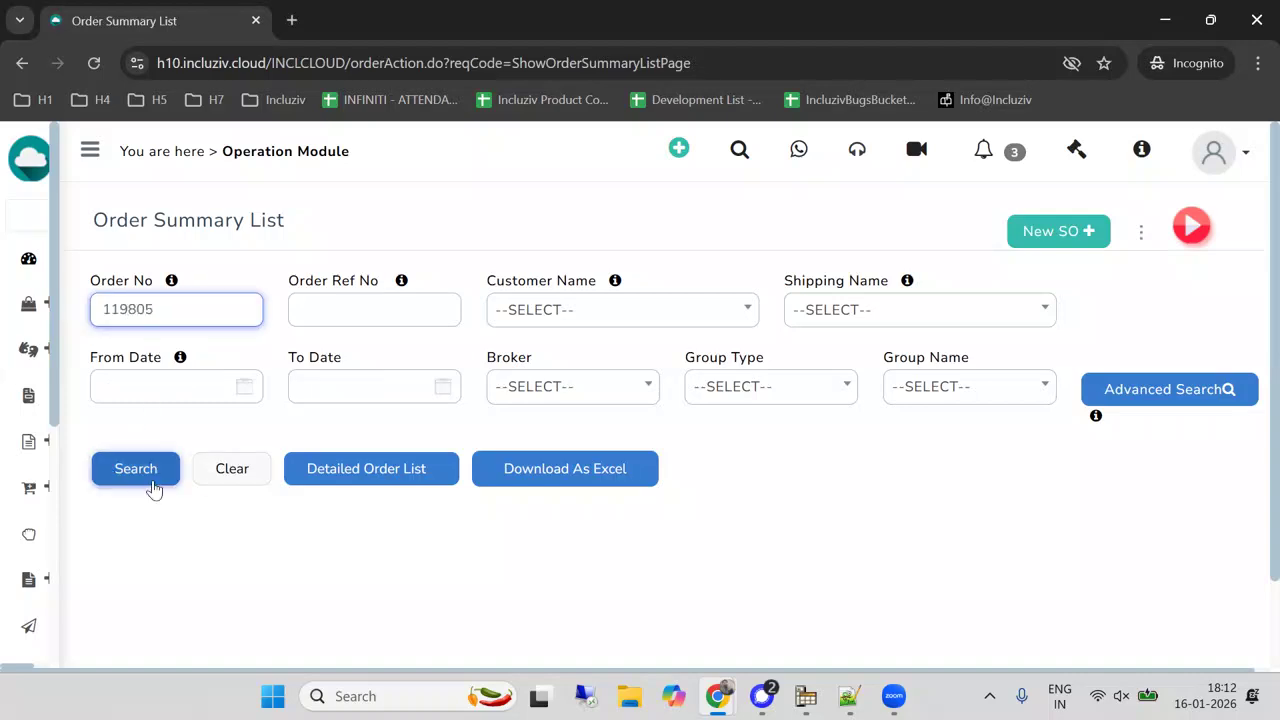
left_click(150, 470)
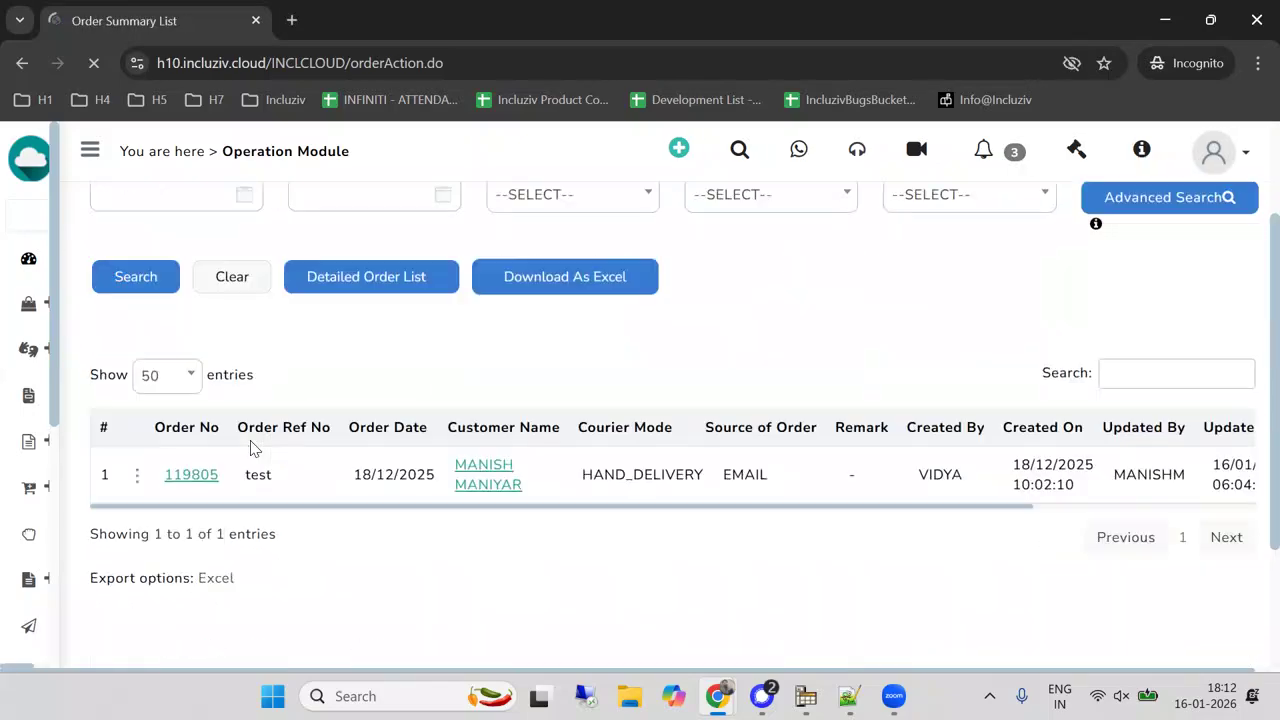
Put the order's 328-LILY and 223-MADRA line items on hold through Mark Hold / Release and acknowledge the message.
scroll(251, 449, "down", 1)
left_click(137, 368)
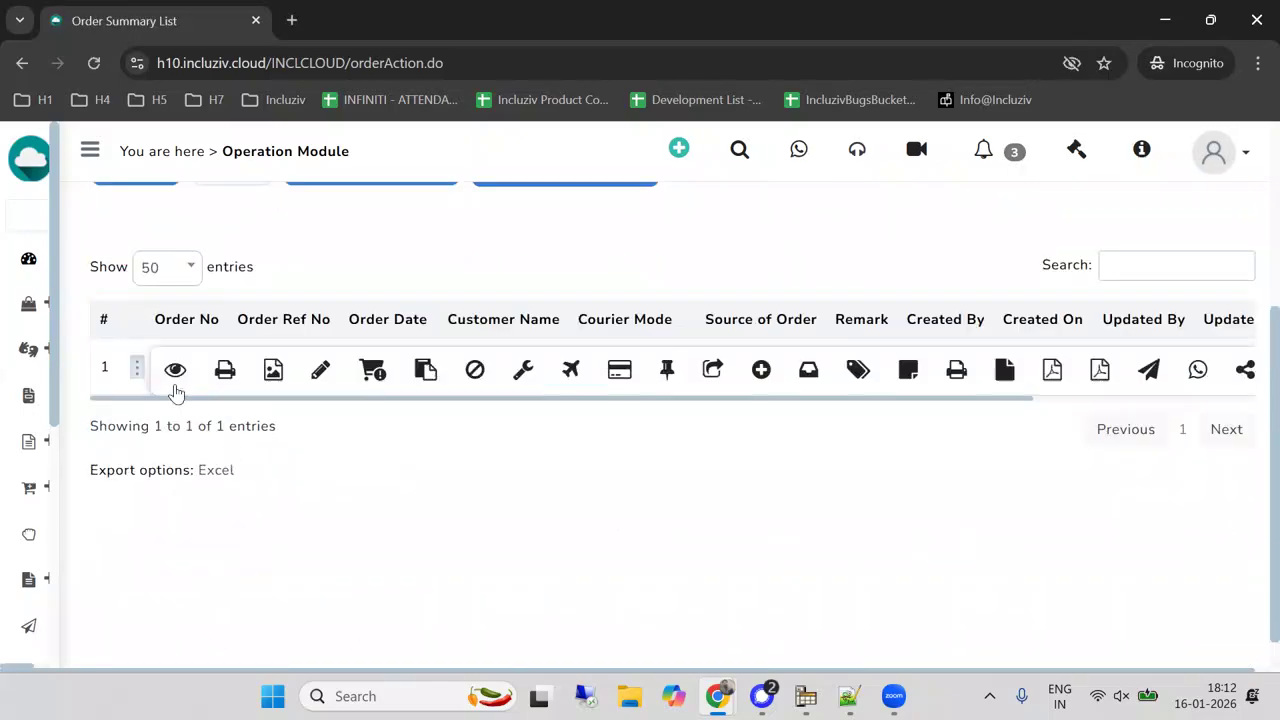
left_click(383, 372)
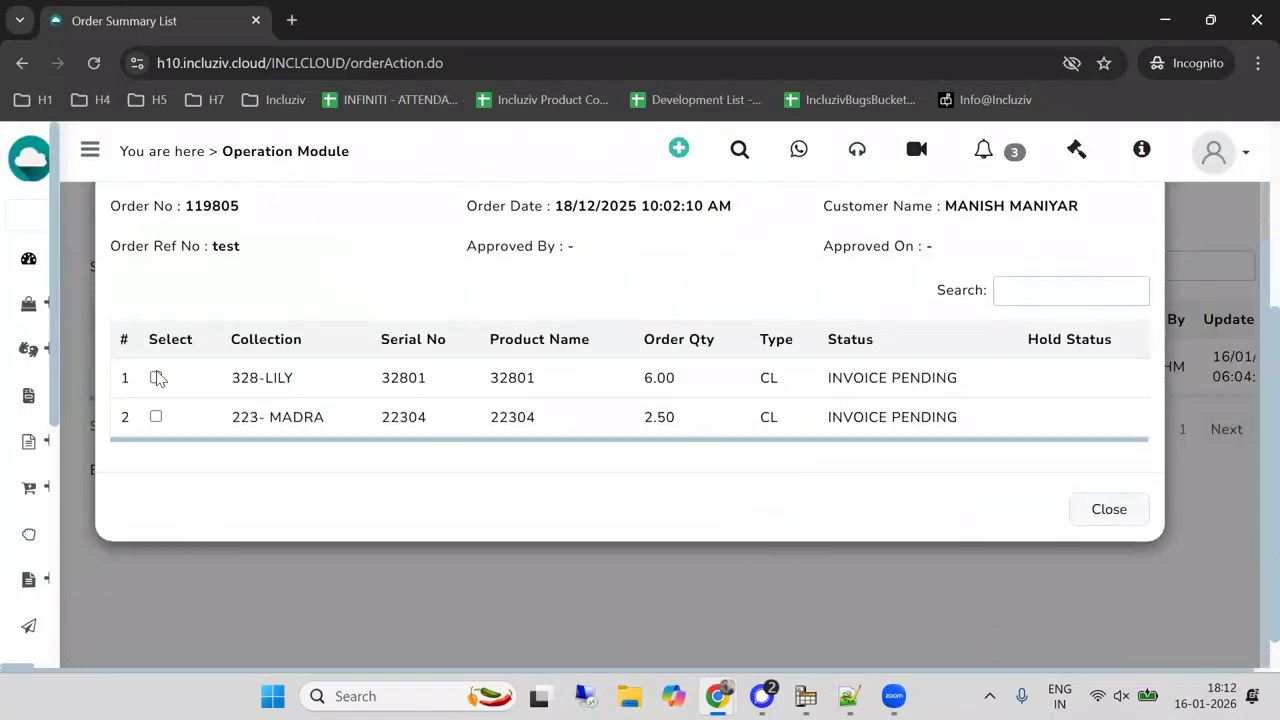
left_click(156, 378)
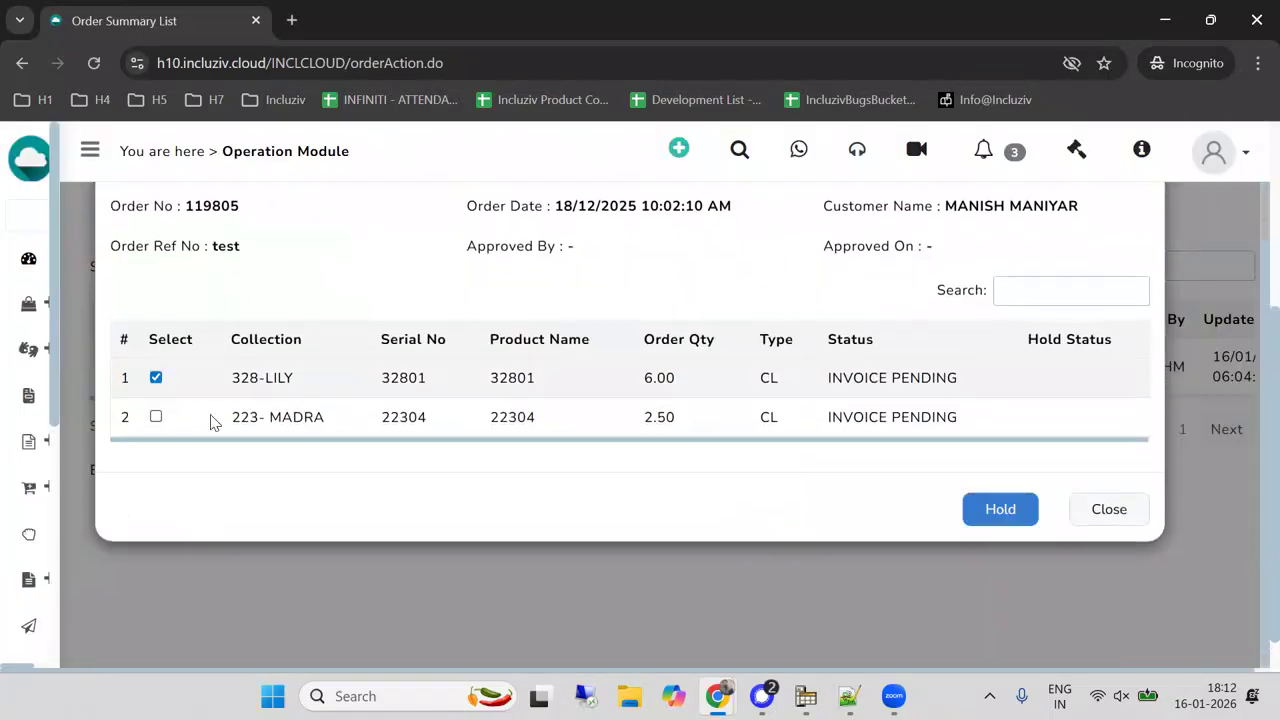
left_click(156, 417)
left_click(997, 512)
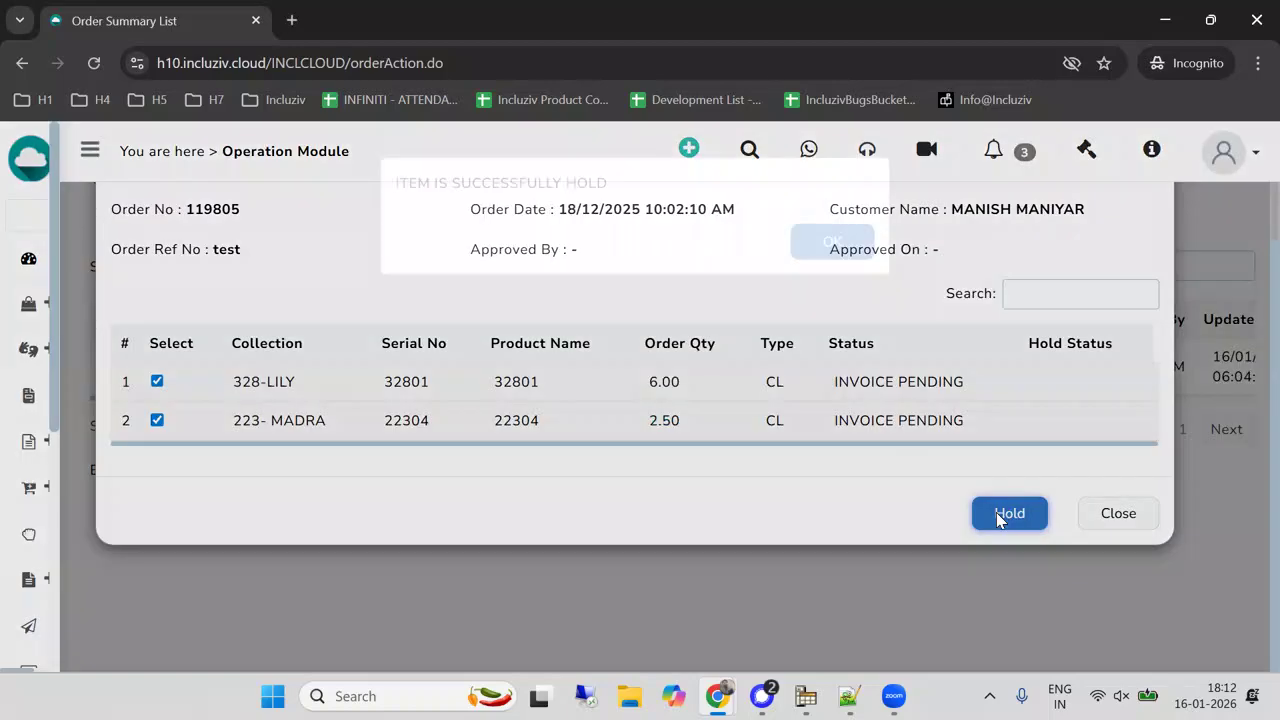
left_click(826, 276)
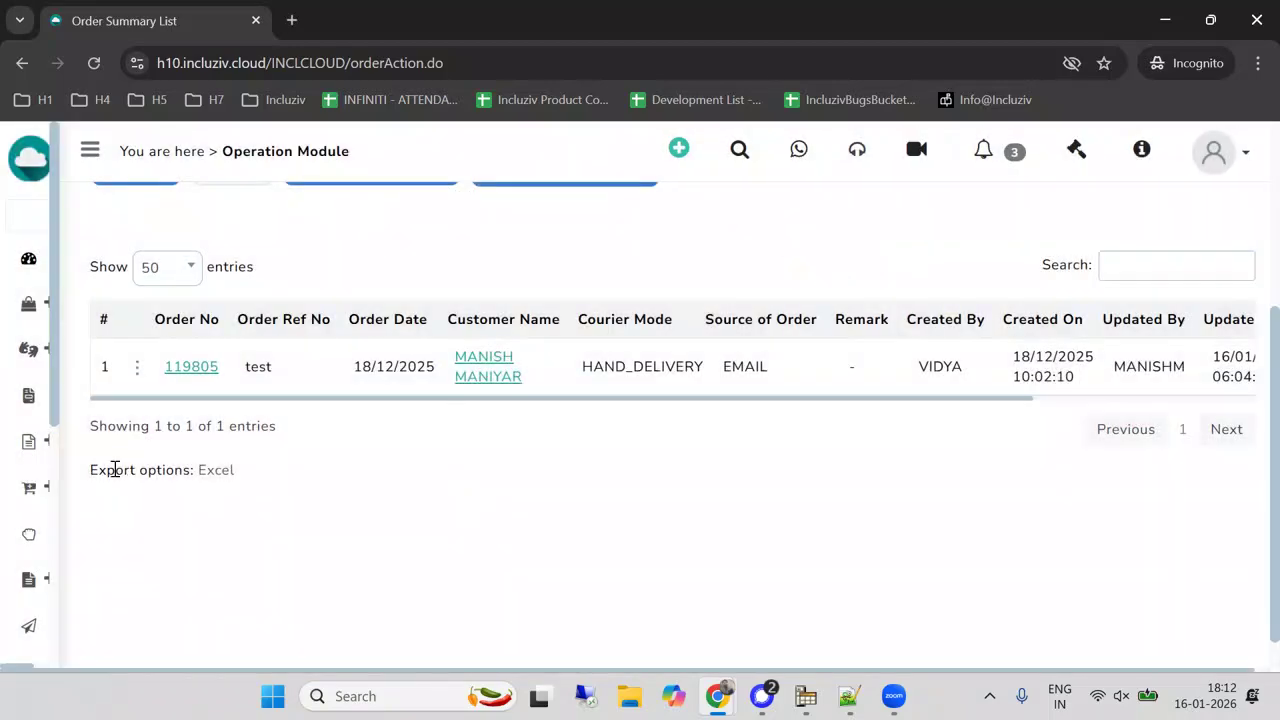
Reopen invoice generation for stacker 6 and check the hold status of the order's pieces.
mouse_move(123, 426)
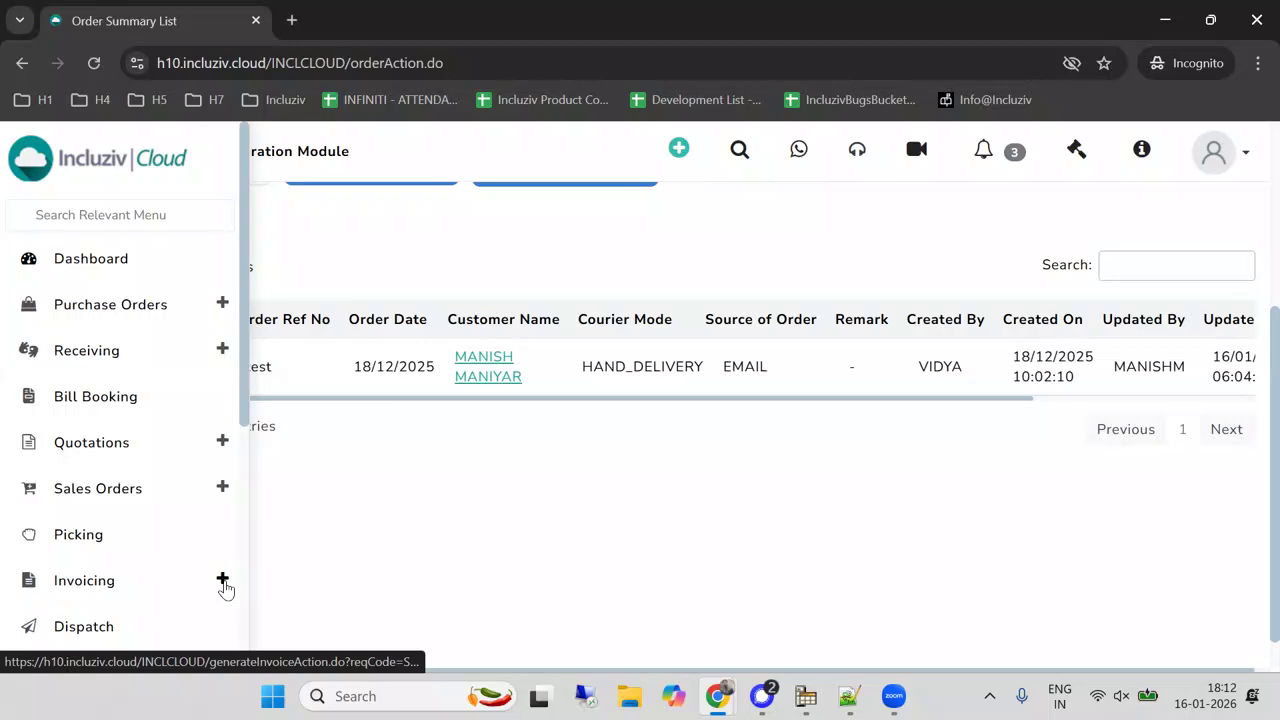
left_click(223, 582)
scroll(473, 438, "down", 2)
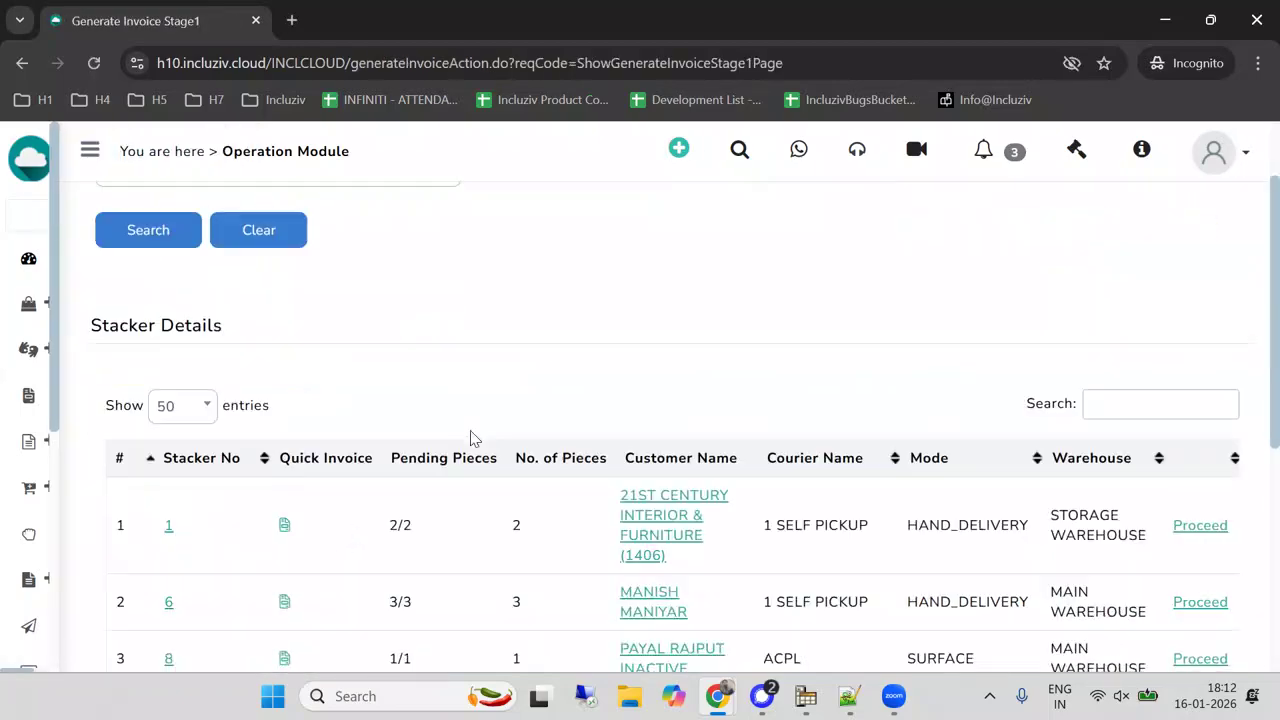
scroll(473, 438, "down", 2)
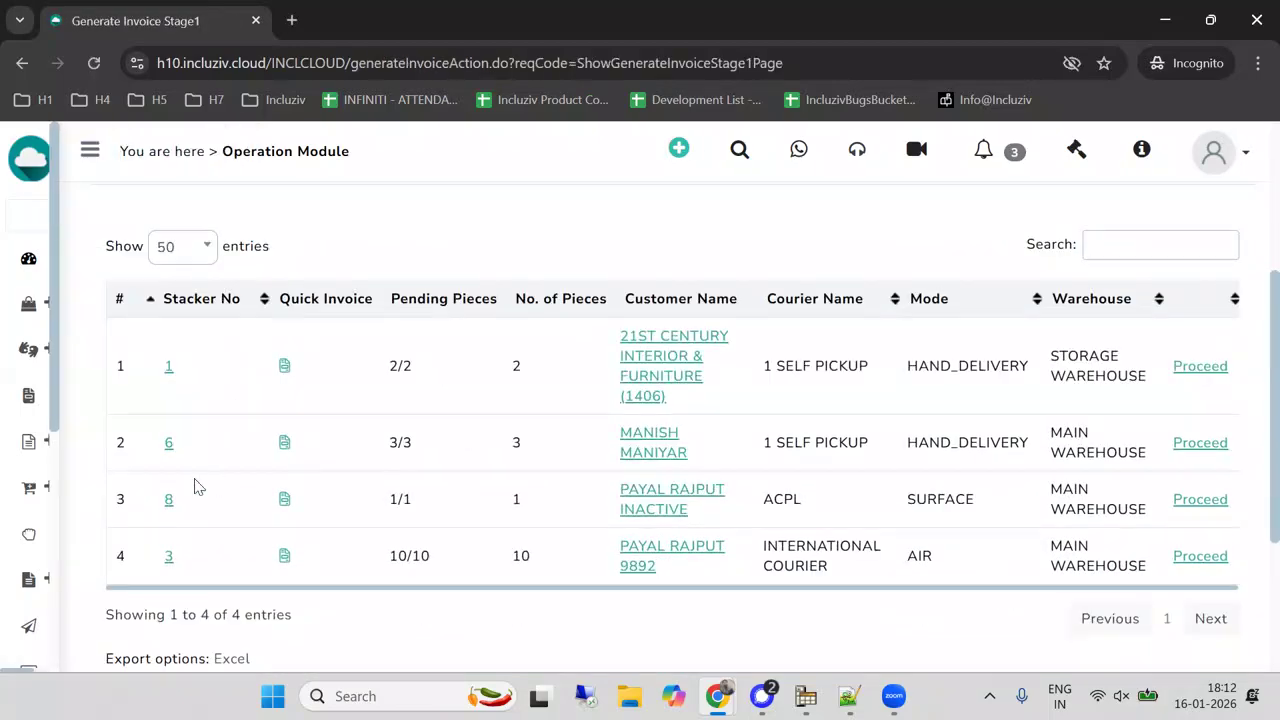
left_click(1197, 444)
scroll(652, 320, "up", 2)
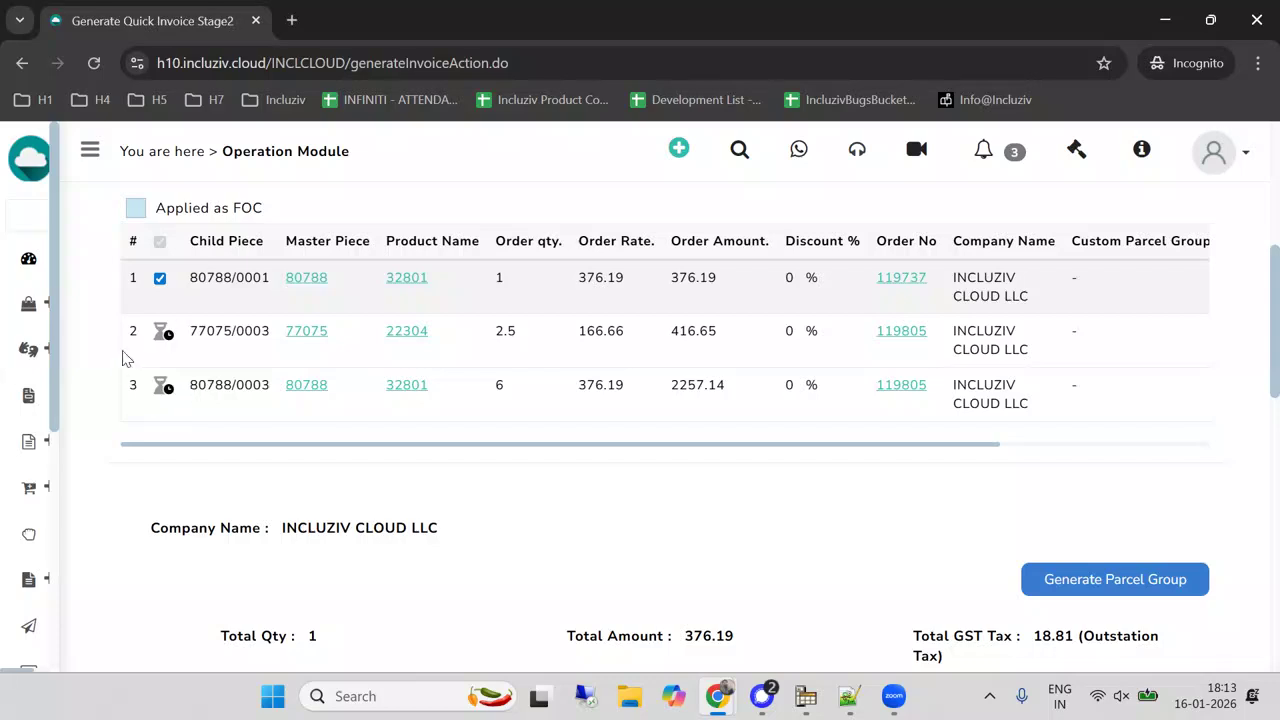
Return to the sales order summary list and look up the same order by its number.
mouse_move(131, 523)
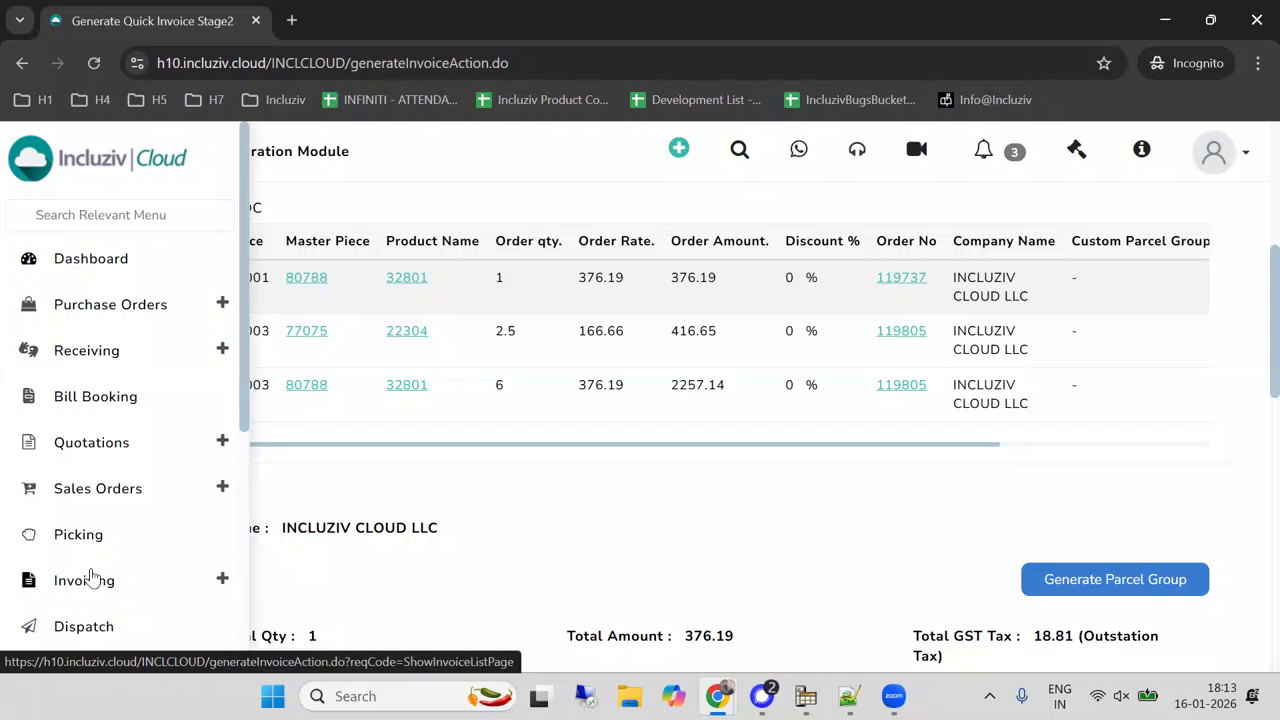
left_click(95, 489)
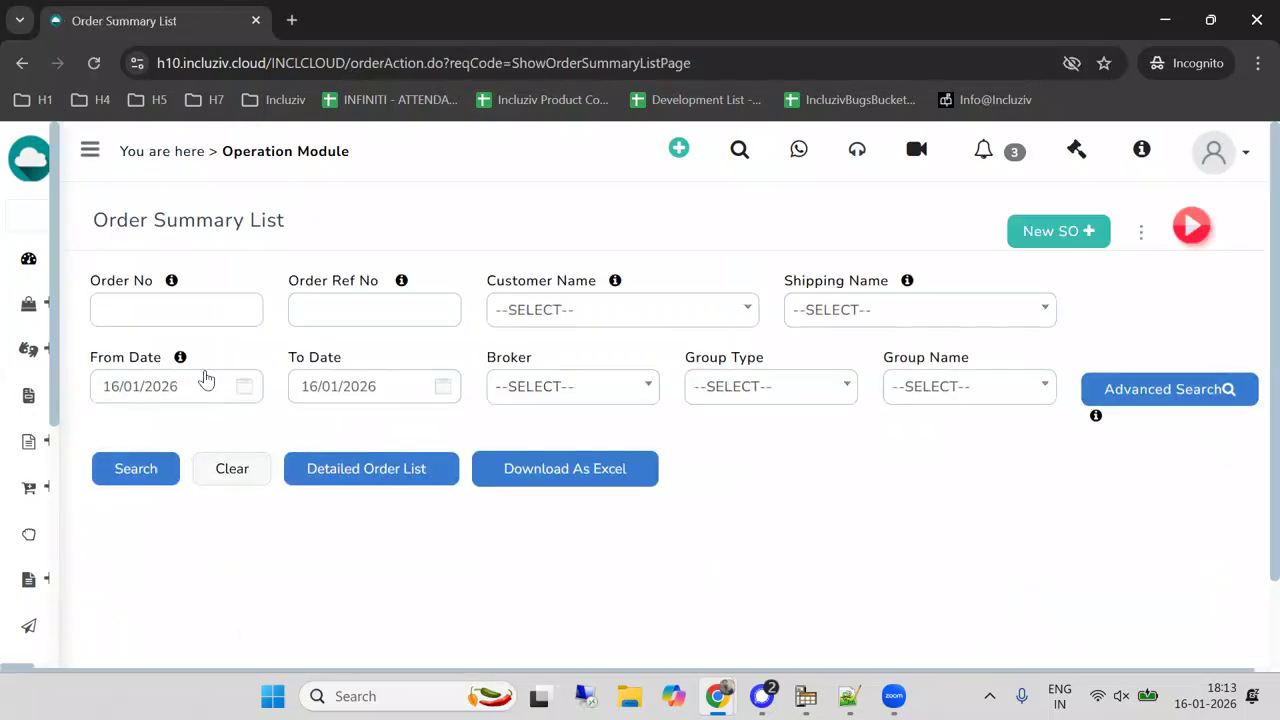
left_click(189, 313)
type("119805")
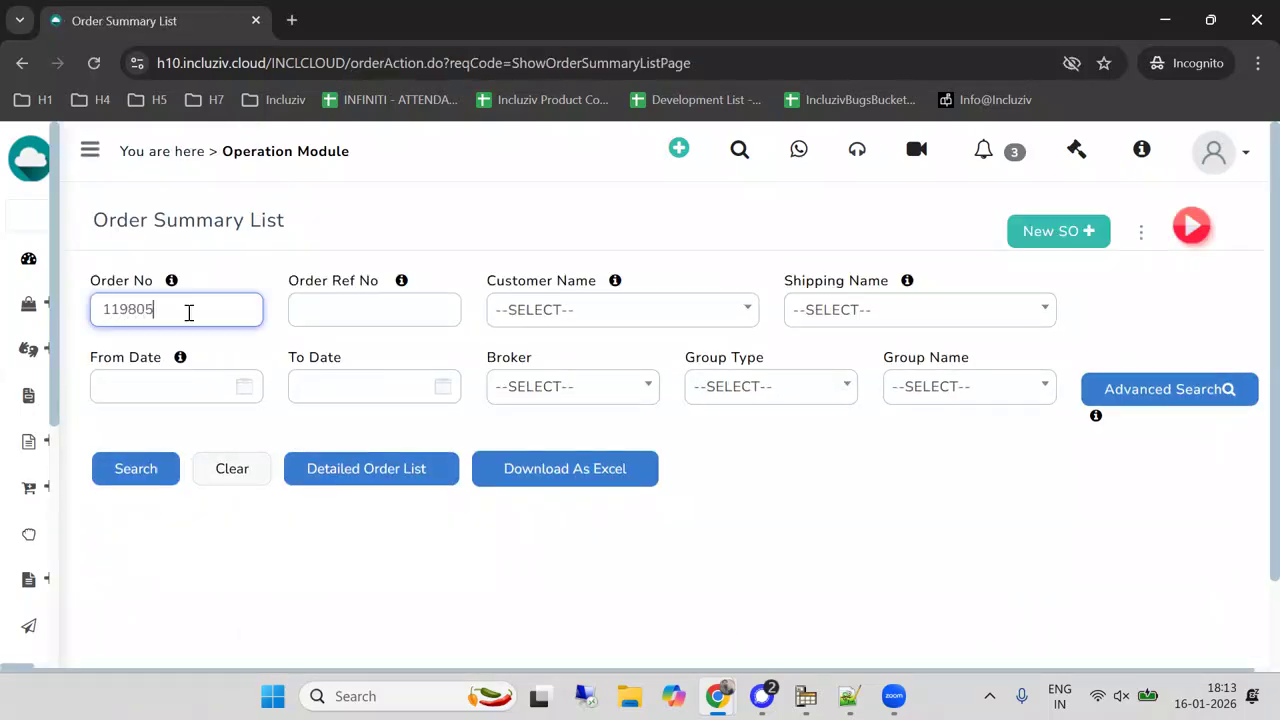
left_click(145, 472)
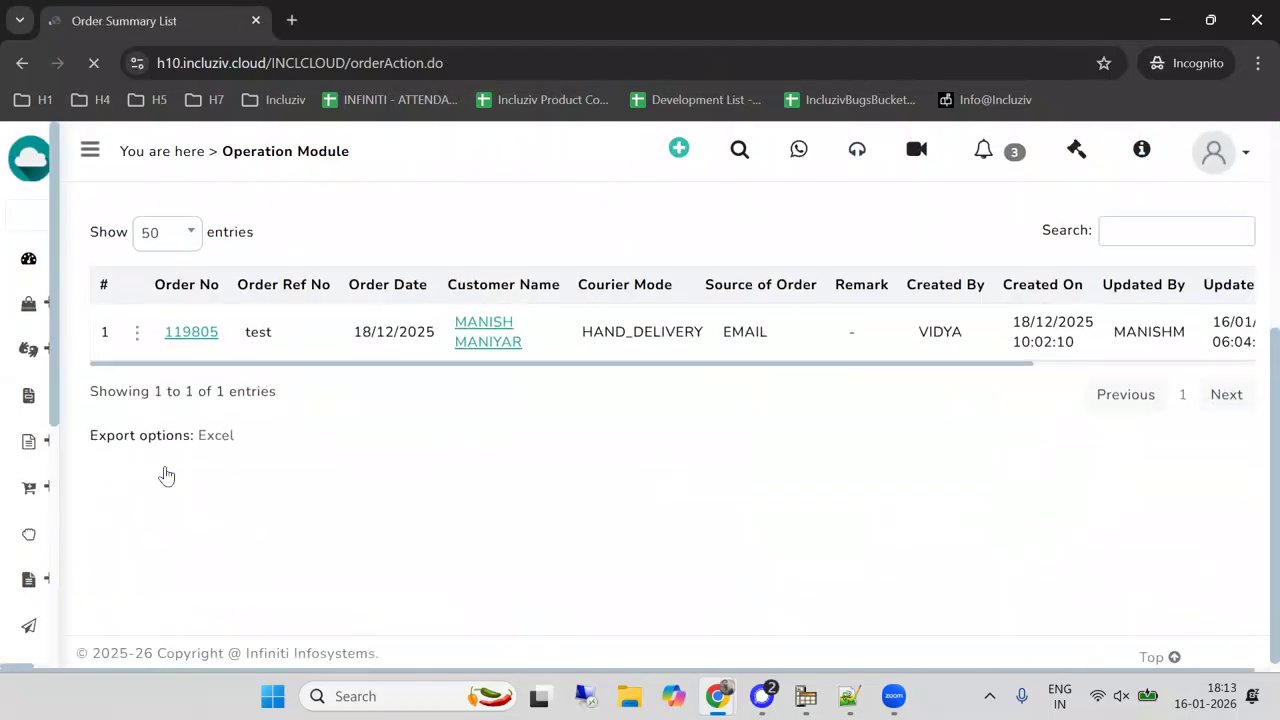
Release the held 328-LILY and 223-MADRA line items through Mark Hold / Release and acknowledge the message.
left_click(140, 347)
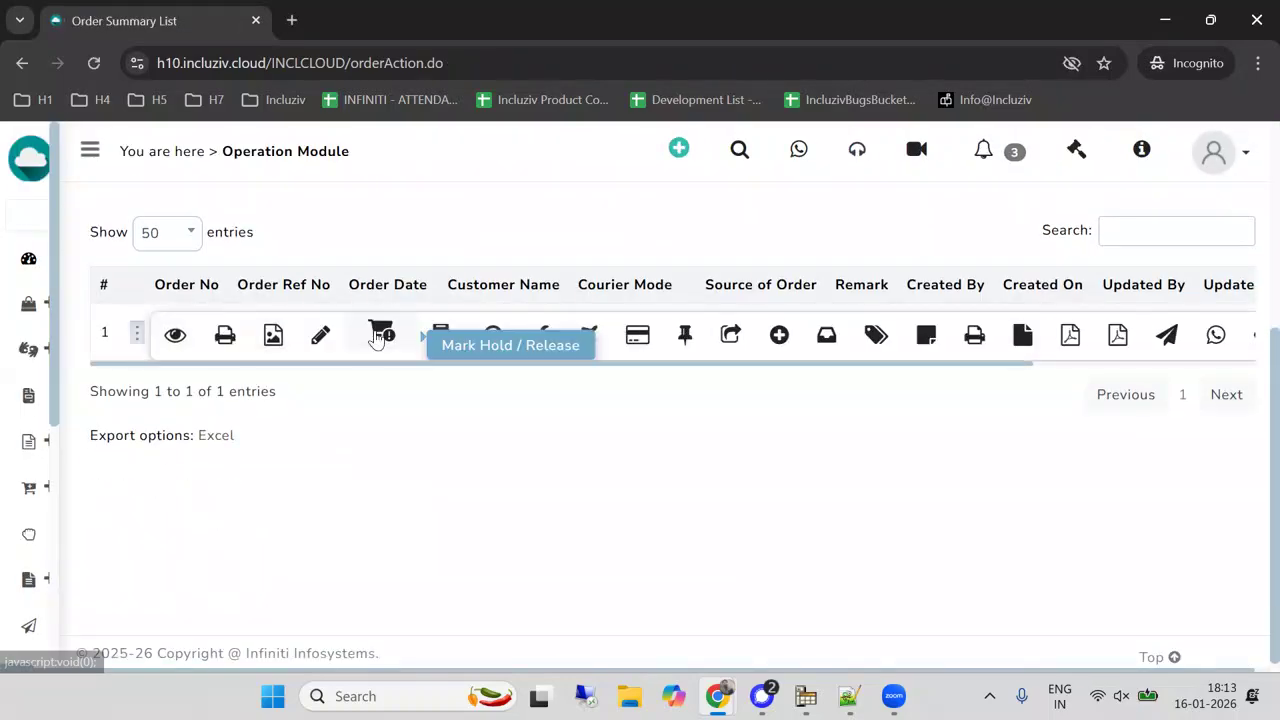
left_click(374, 336)
left_click(155, 529)
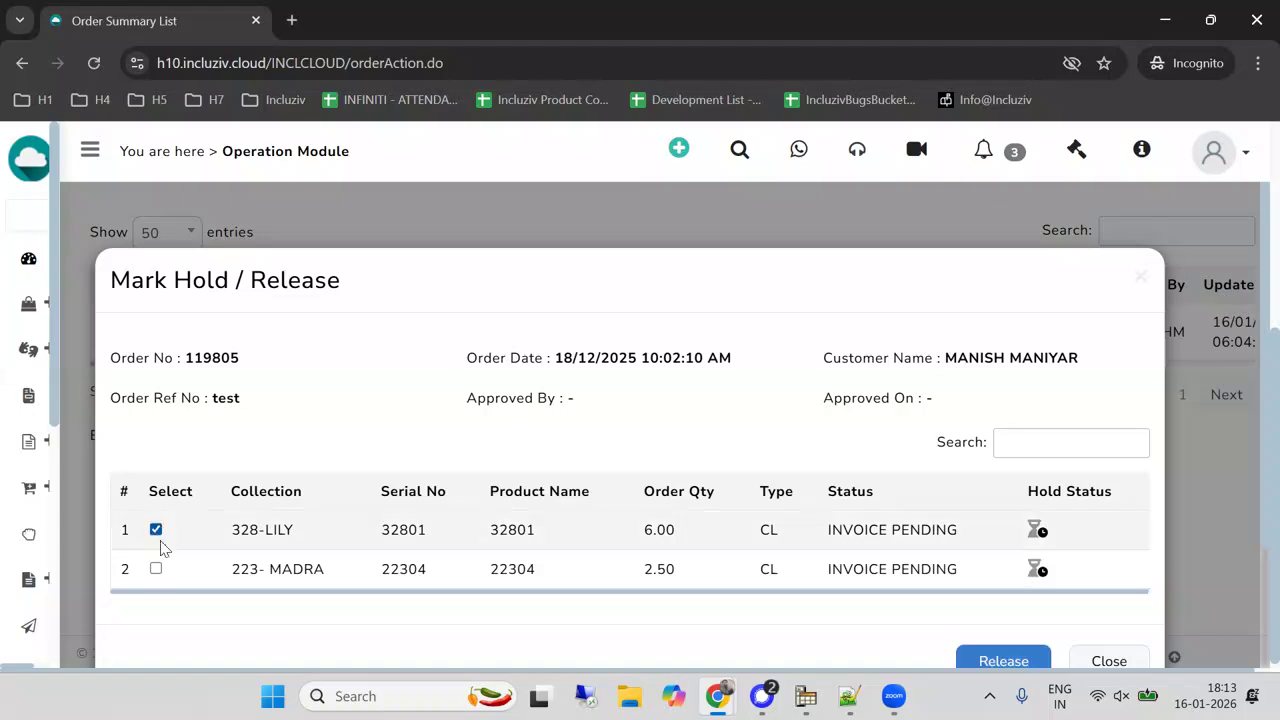
left_click(155, 568)
scroll(932, 385, "down", 2)
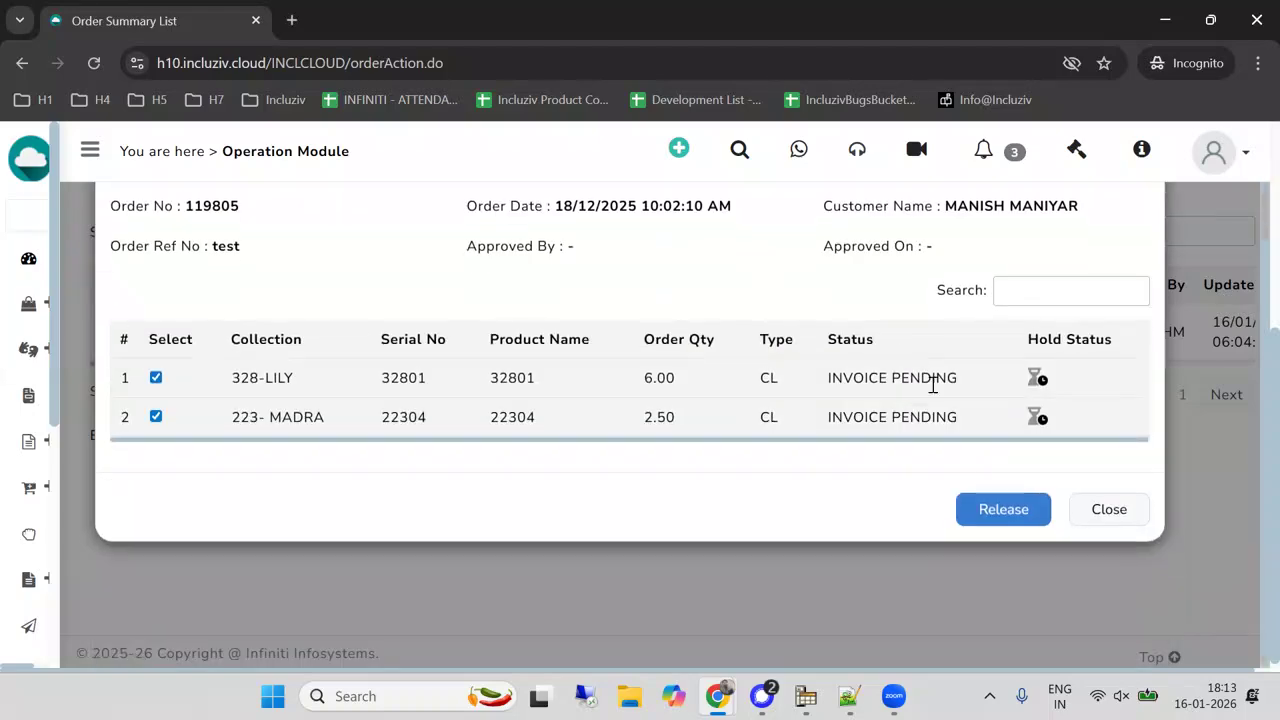
left_click(993, 512)
left_click(835, 266)
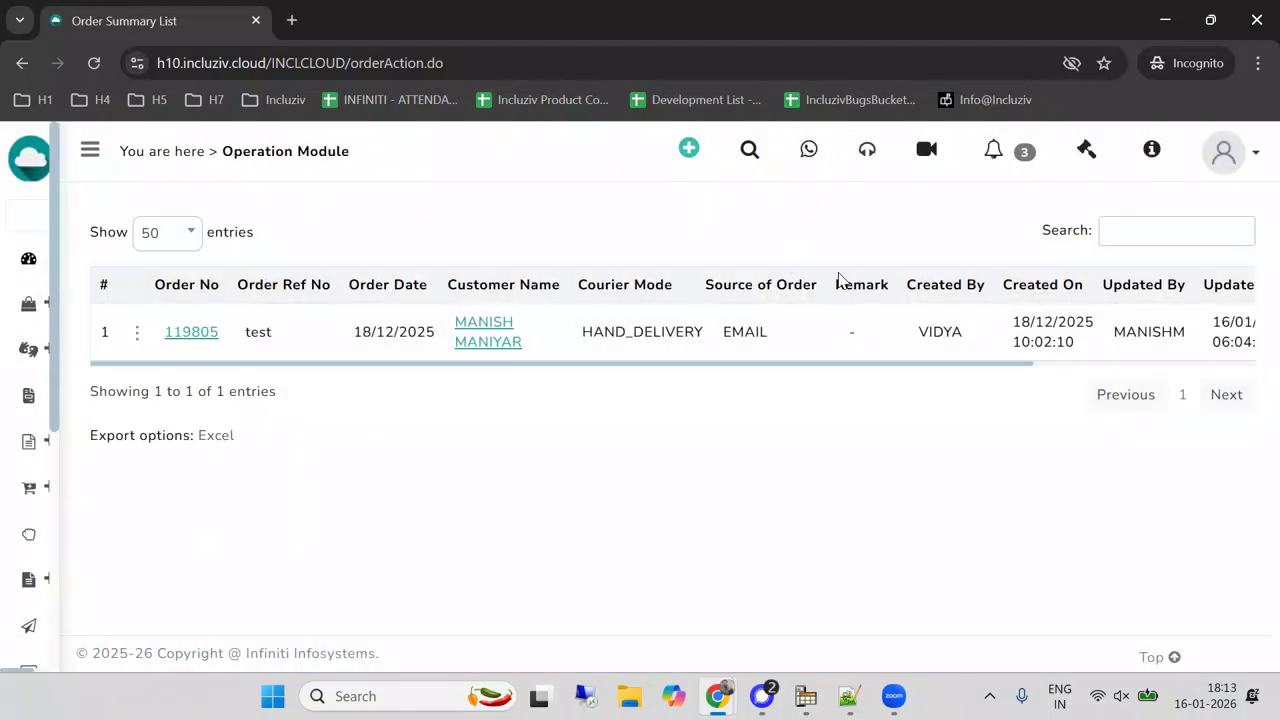
Proceed with stacker 6 in invoice generation again and check that its pieces are selected for invoicing.
mouse_move(6, 457)
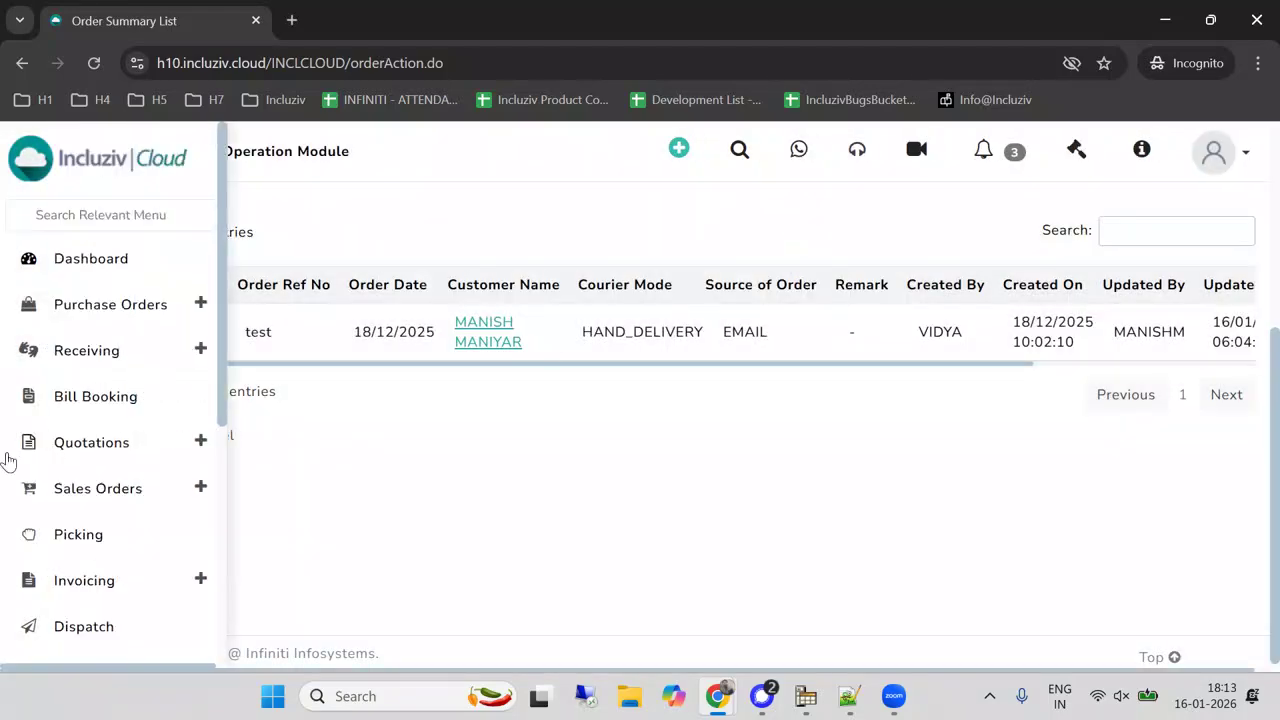
left_click(221, 582)
scroll(300, 472, "down", 5)
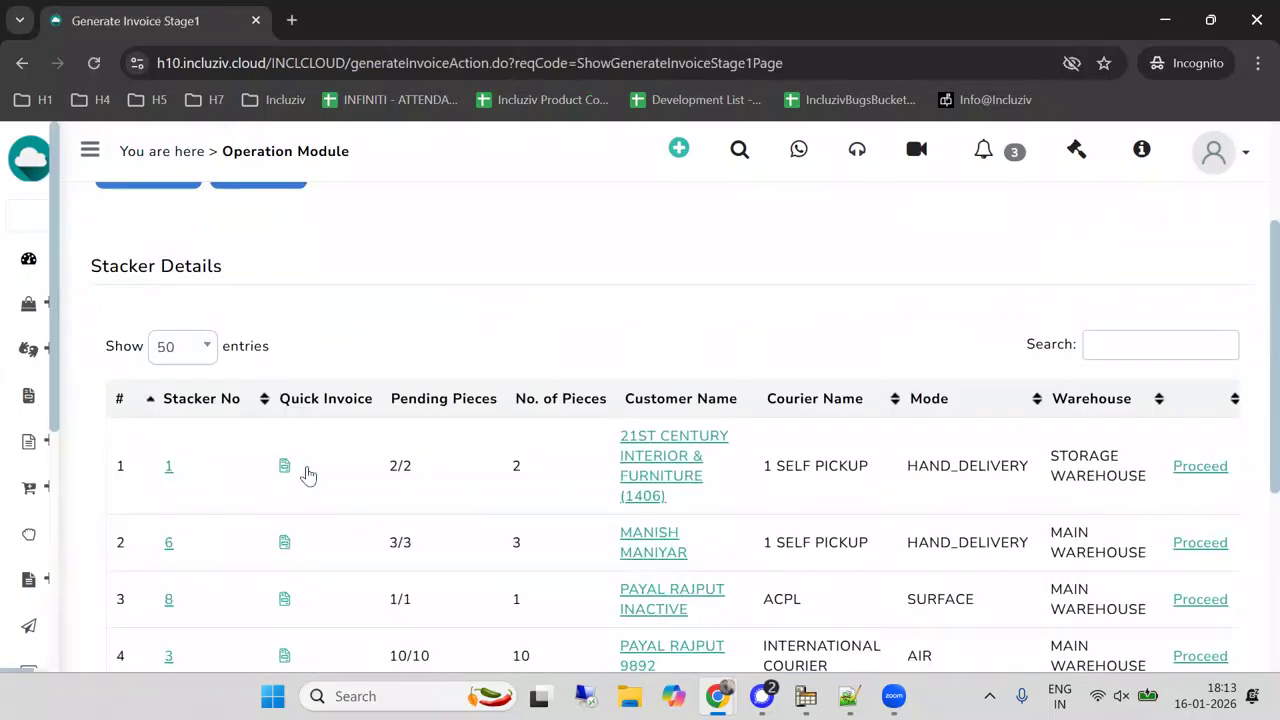
scroll(697, 420, "up", 2)
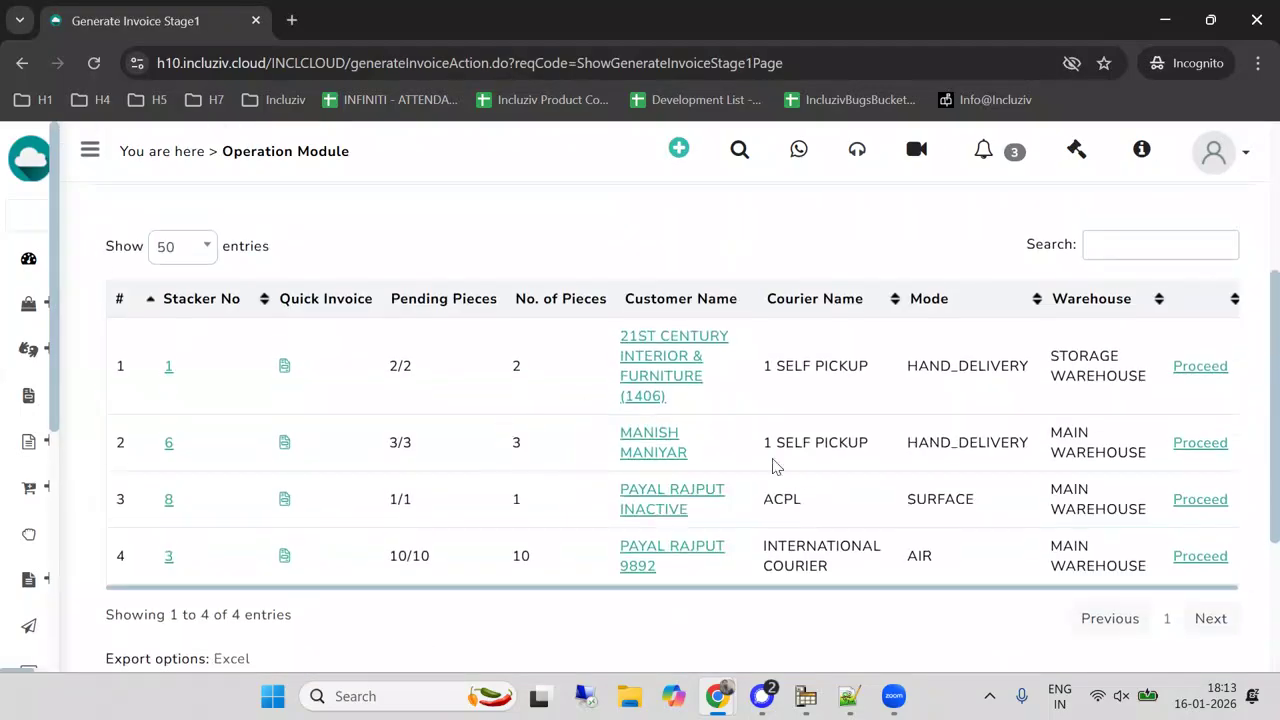
left_click(1196, 443)
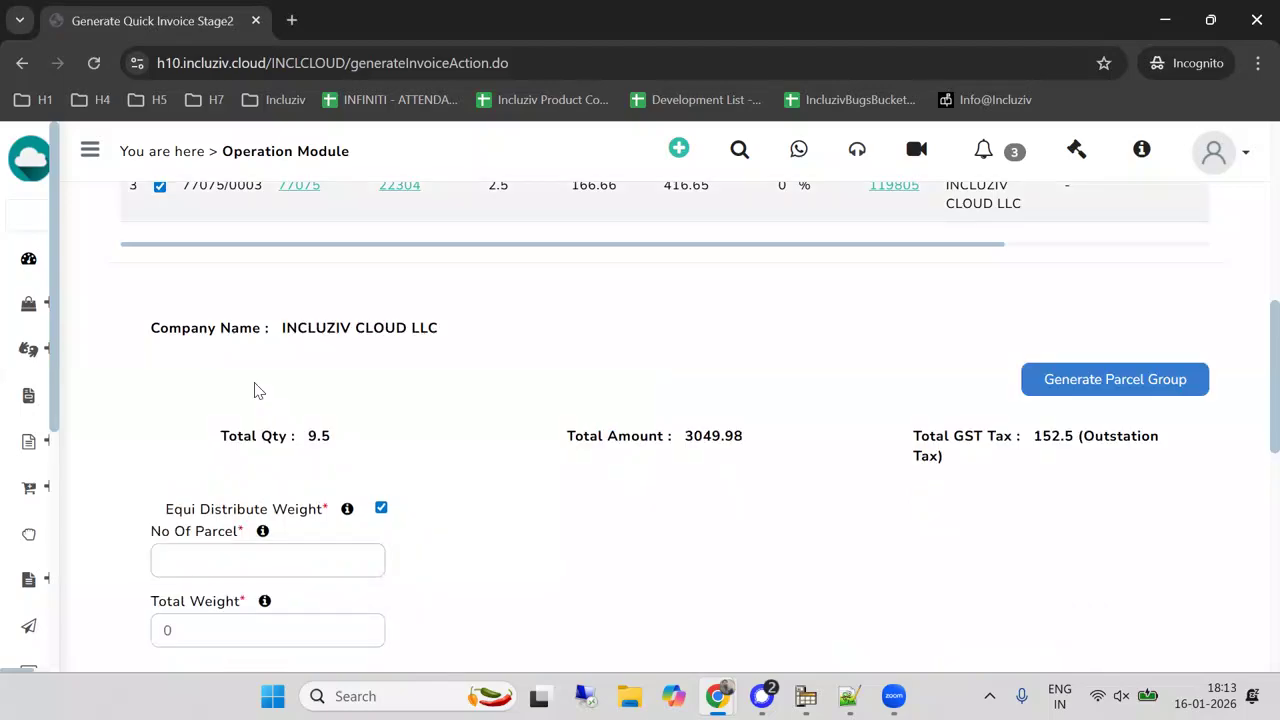
scroll(248, 374, "up", 2)
Set the number of parcels to 1 and the total weight to 3 for the invoice.
scroll(237, 512, "down", 4)
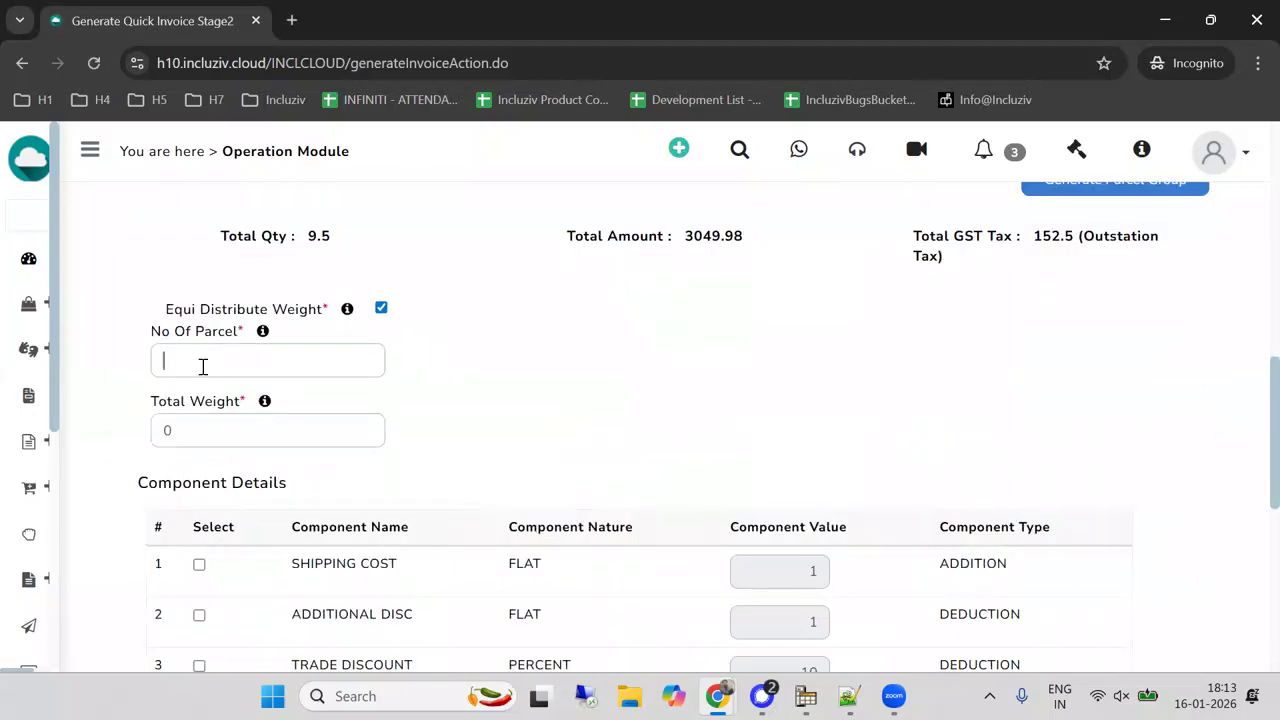
type("1")
left_click(205, 437)
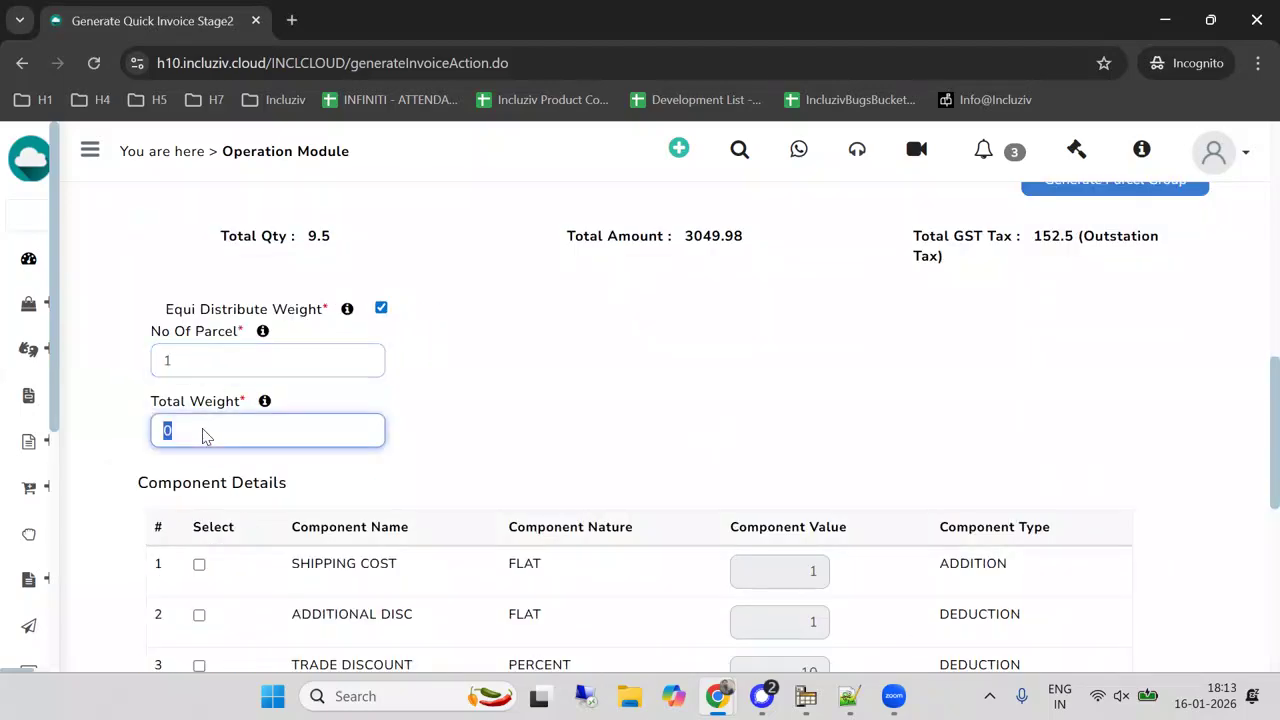
type("3")
left_click(483, 420)
scroll(487, 415, "down", 4)
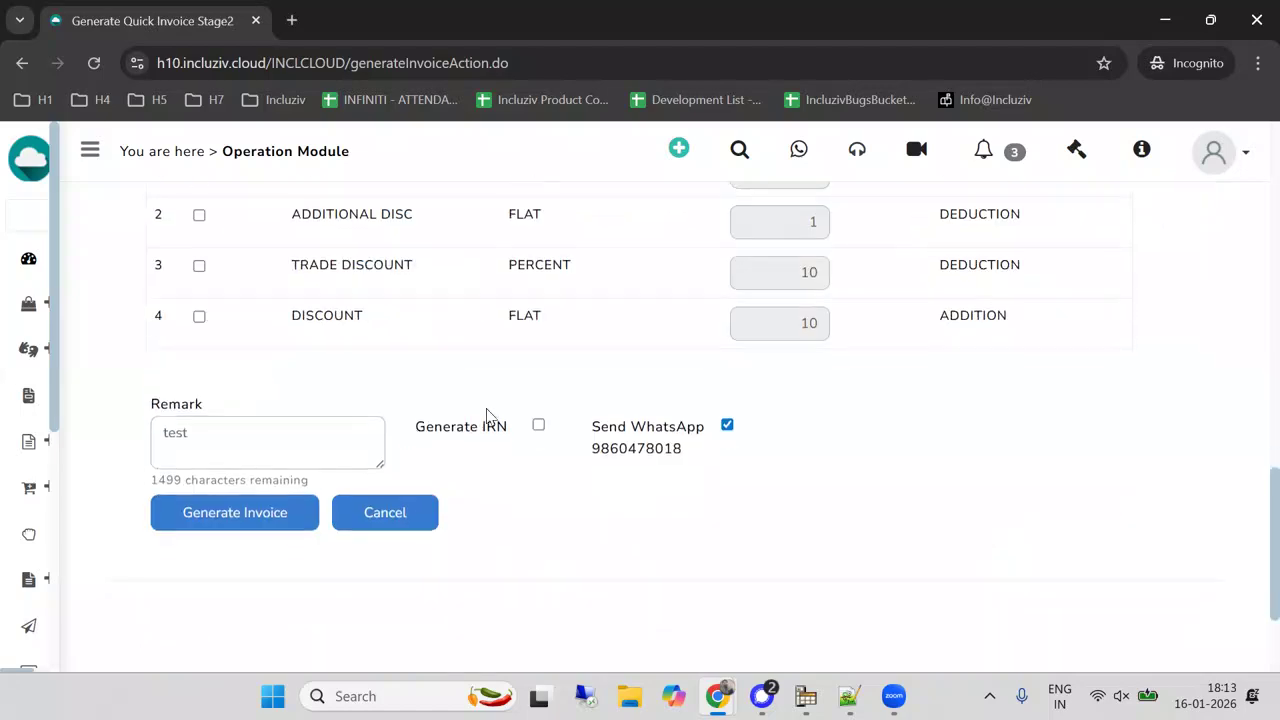
Disable Send WhatsApp, then generate the invoice for stacker 6 and confirm the generation.
left_click(727, 426)
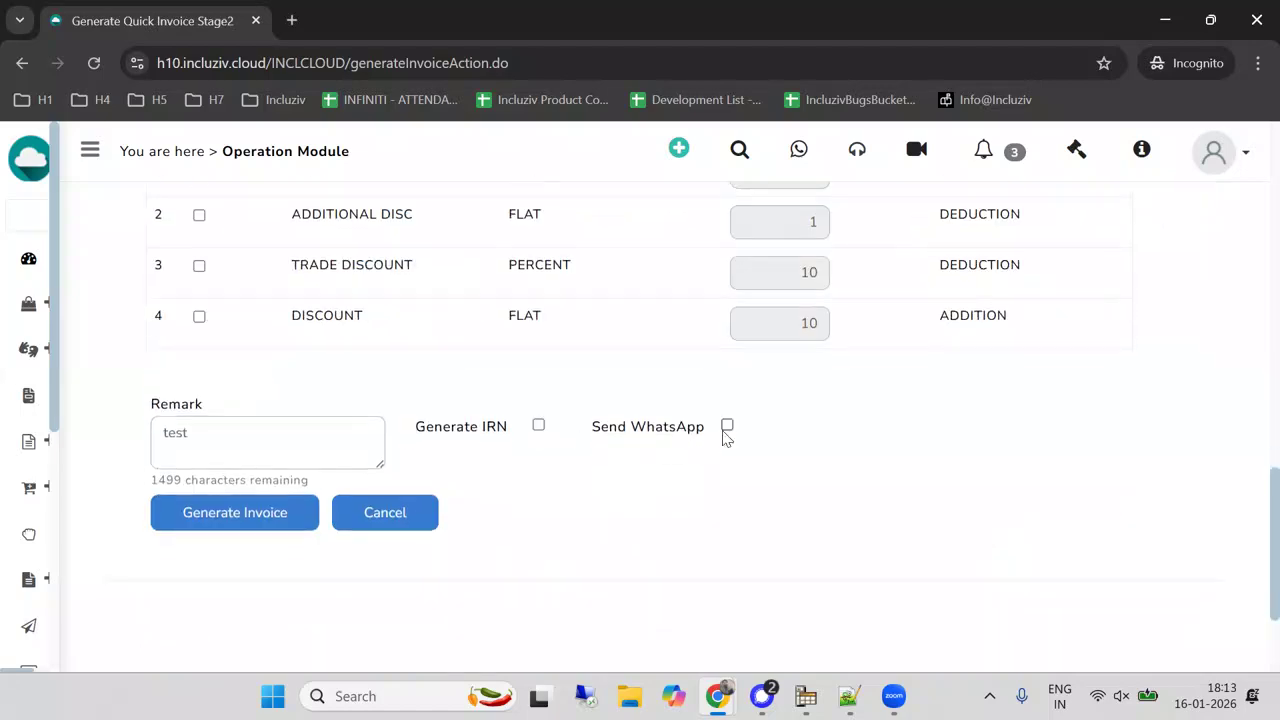
left_click(233, 516)
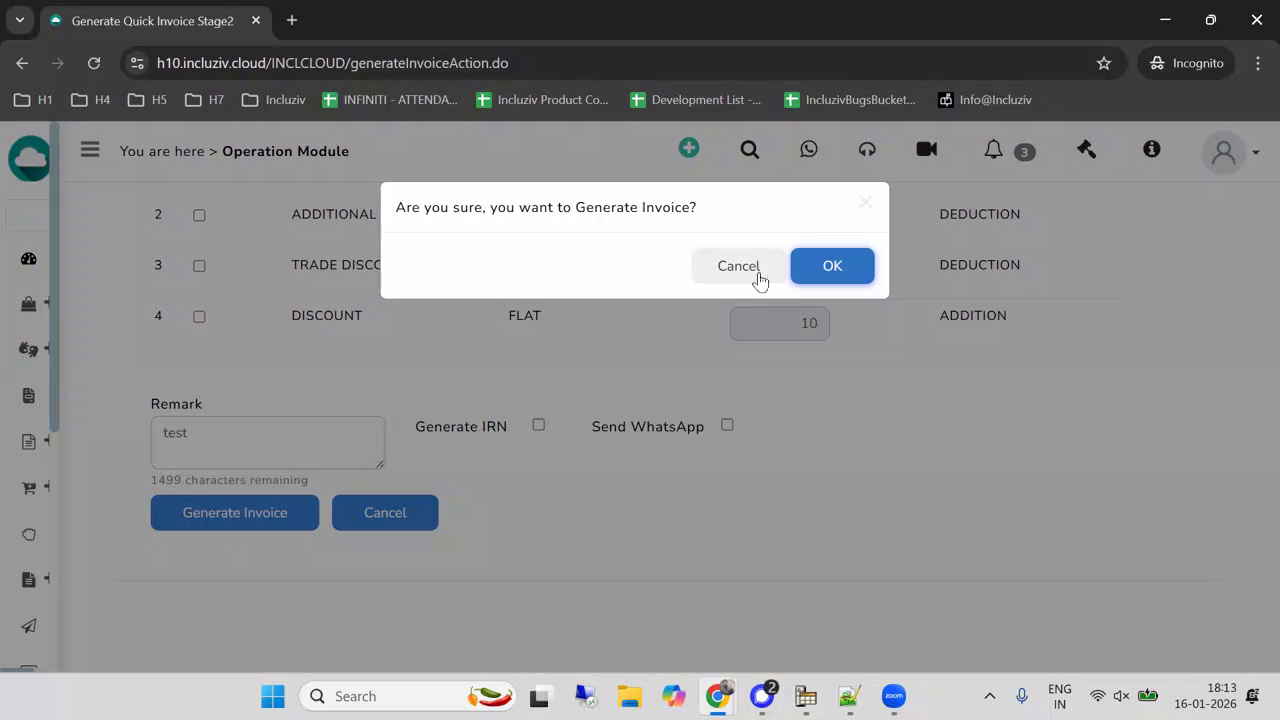
left_click(818, 266)
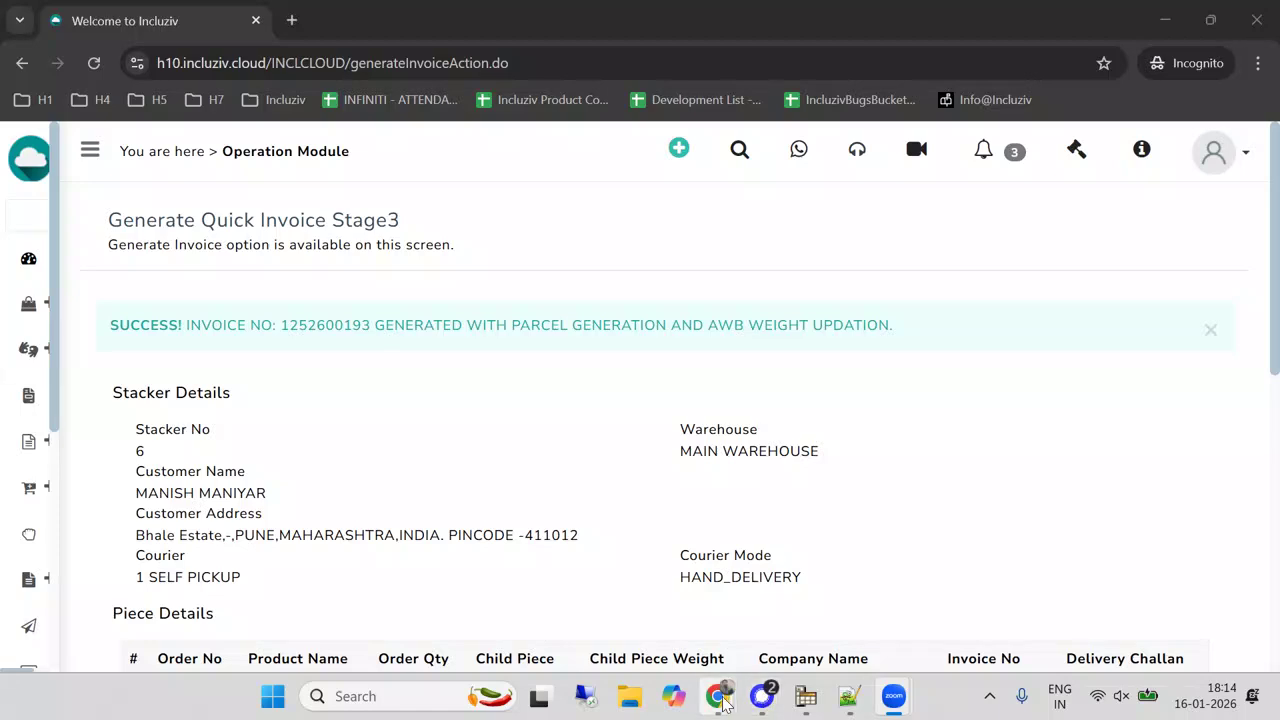
Open the sales order summary list and search for the invoiced order by its order number.
mouse_move(724, 703)
mouse_move(100, 449)
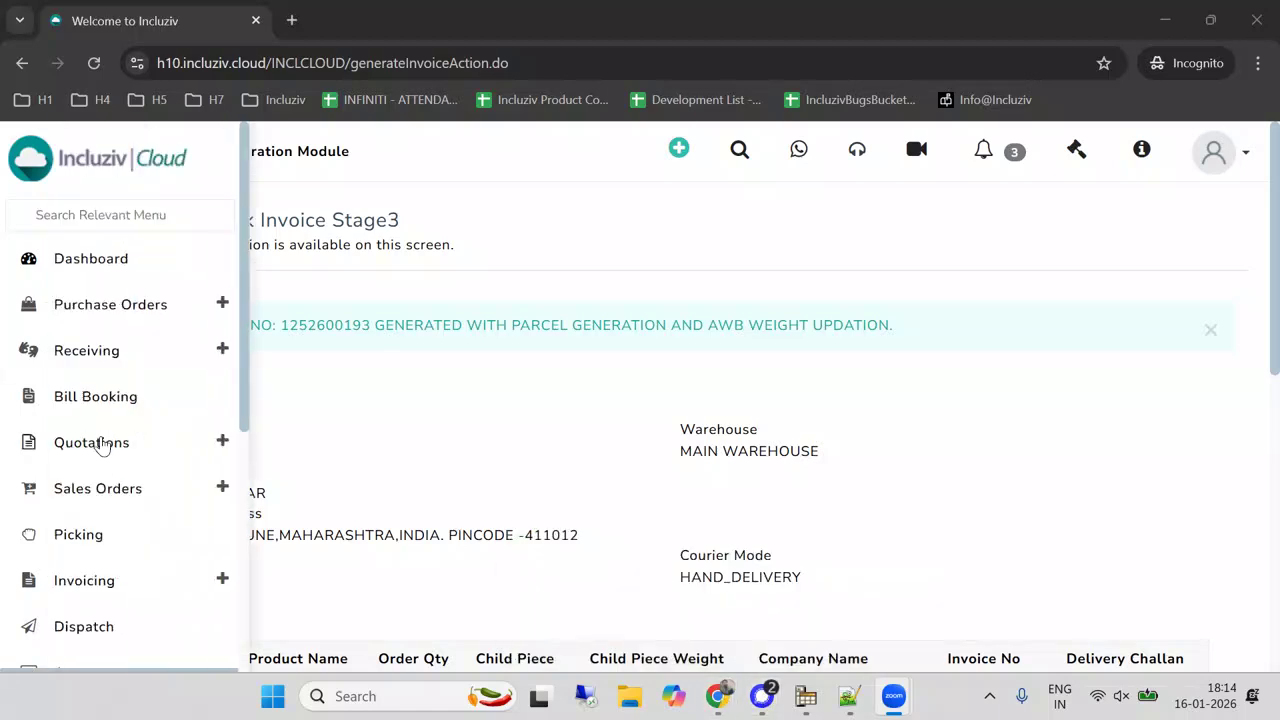
left_click(94, 490)
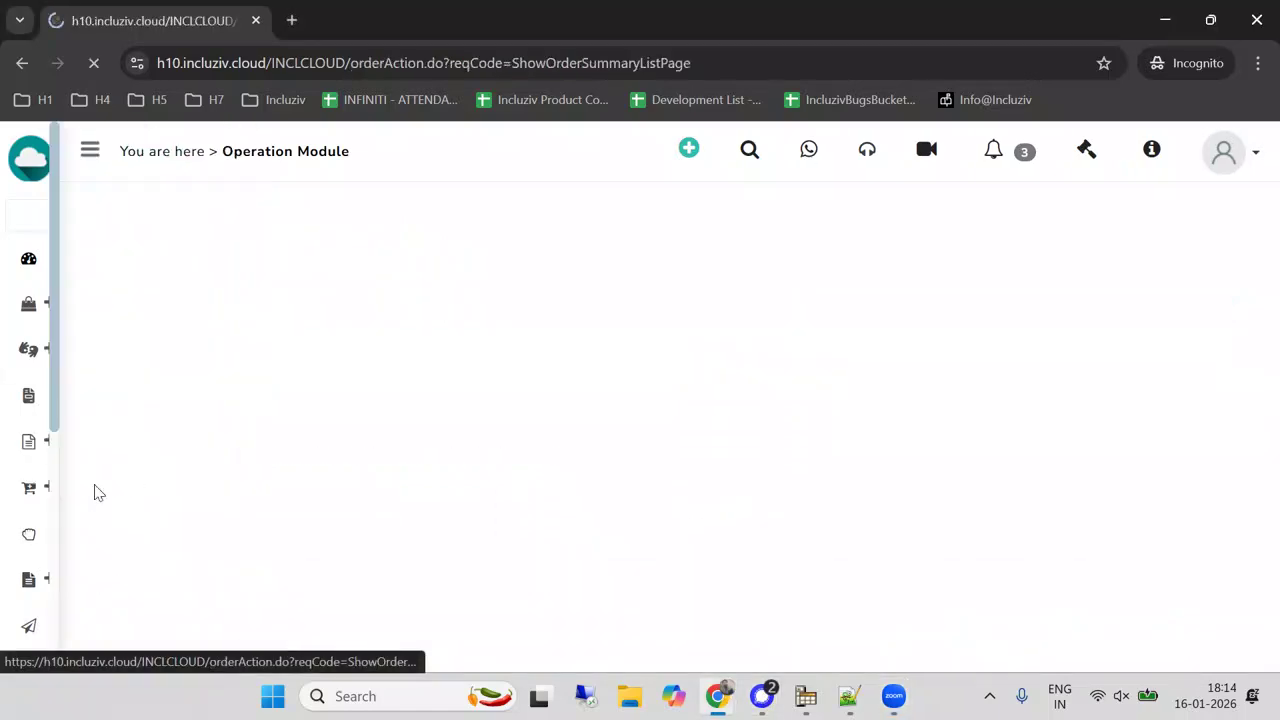
left_click(184, 308)
type("119805")
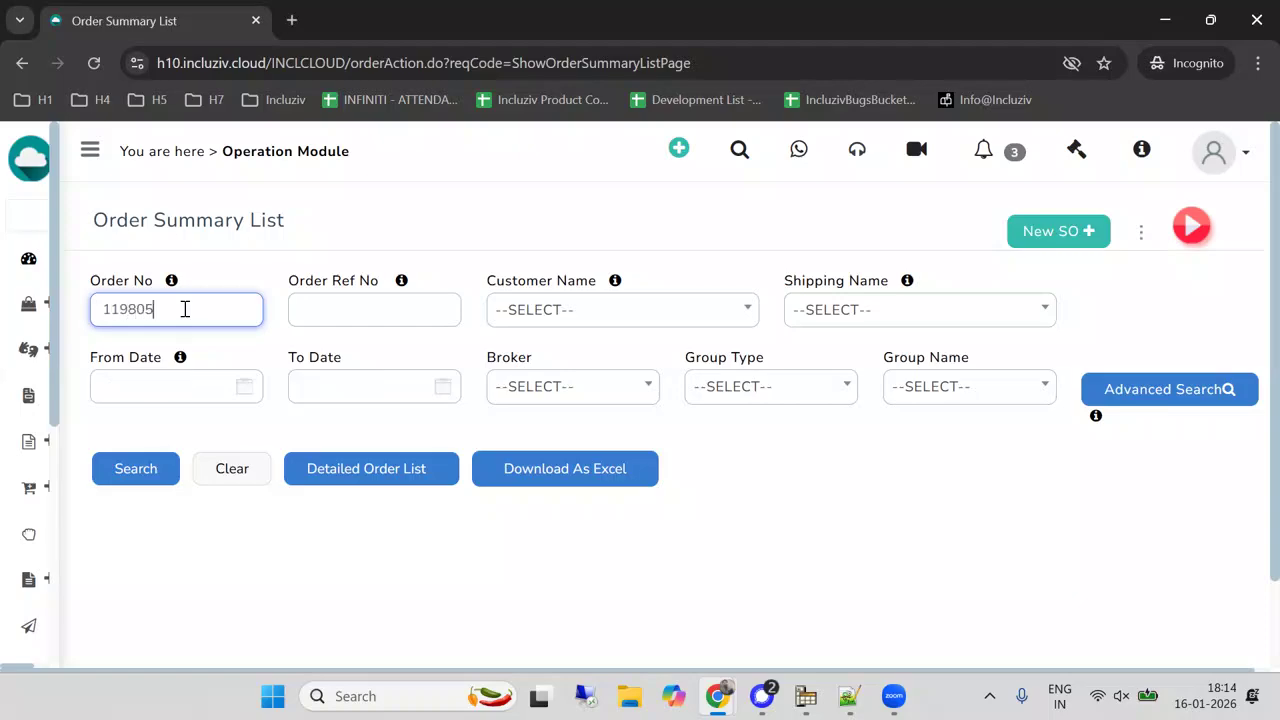
left_click(150, 468)
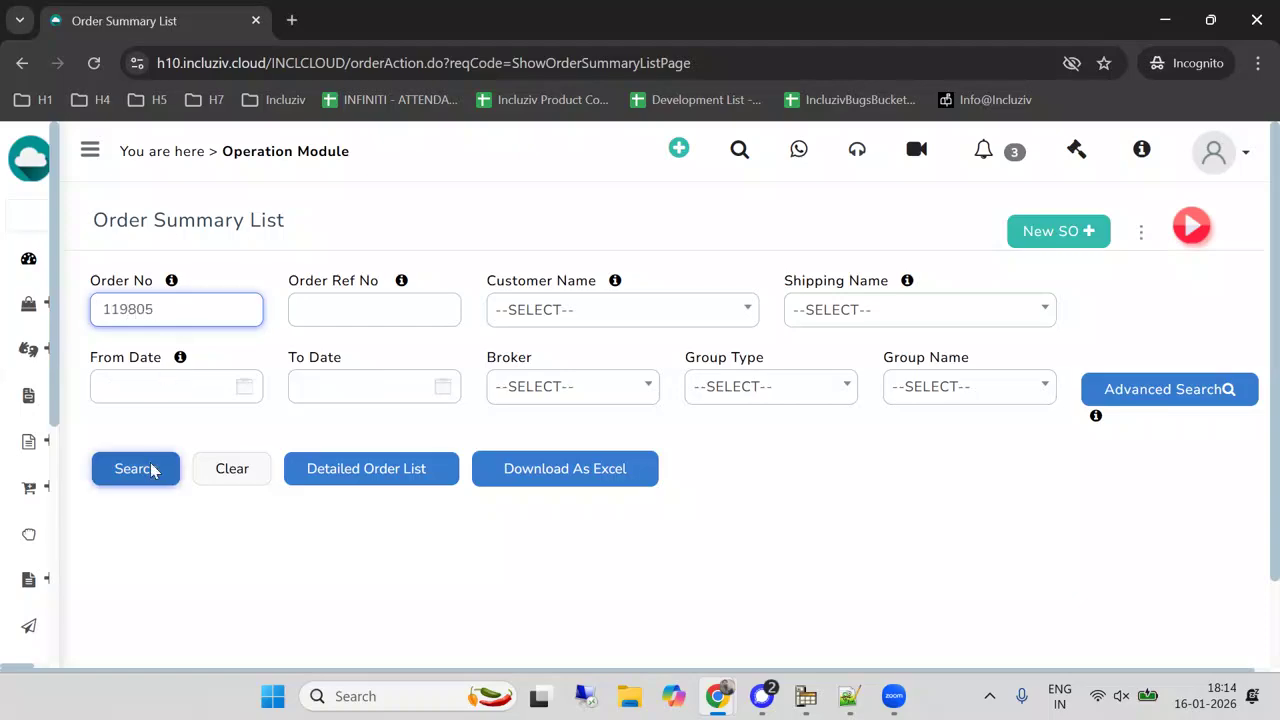
scroll(248, 414, "down", 3)
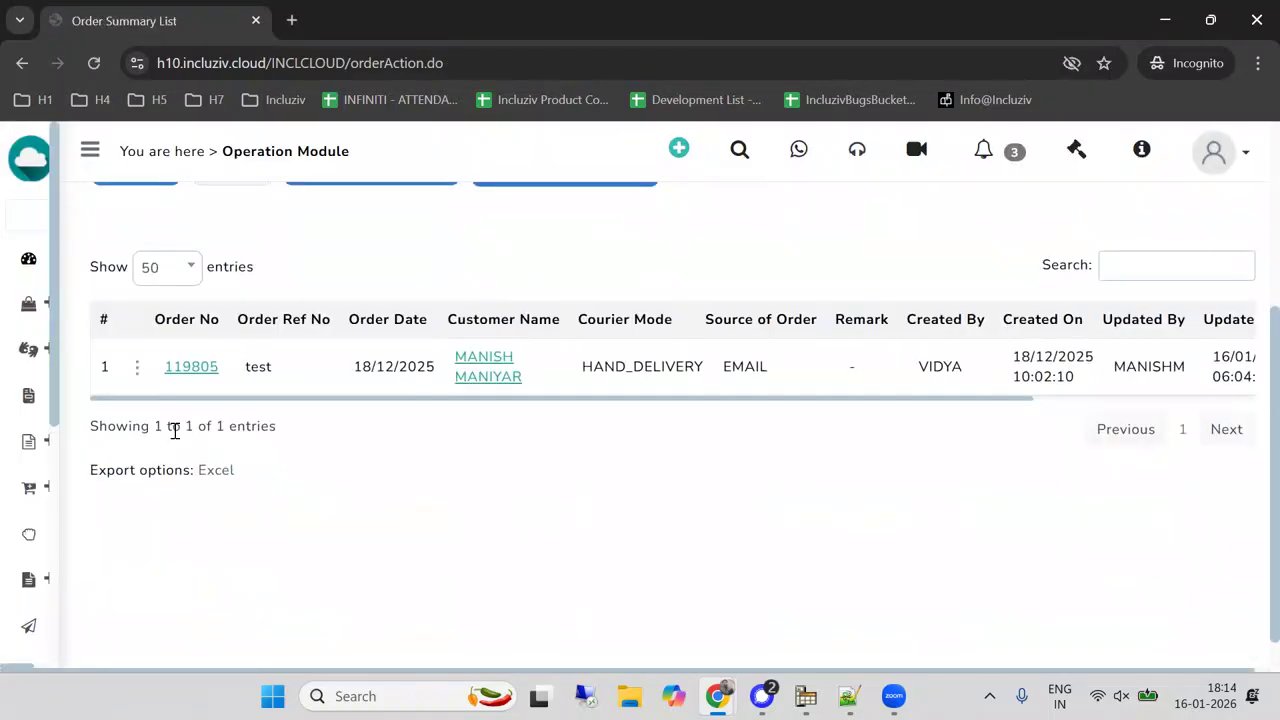
Open Mark Hold / Release for the found order and check the status of its 328-LILY and 223-MADRA line items.
left_click(137, 368)
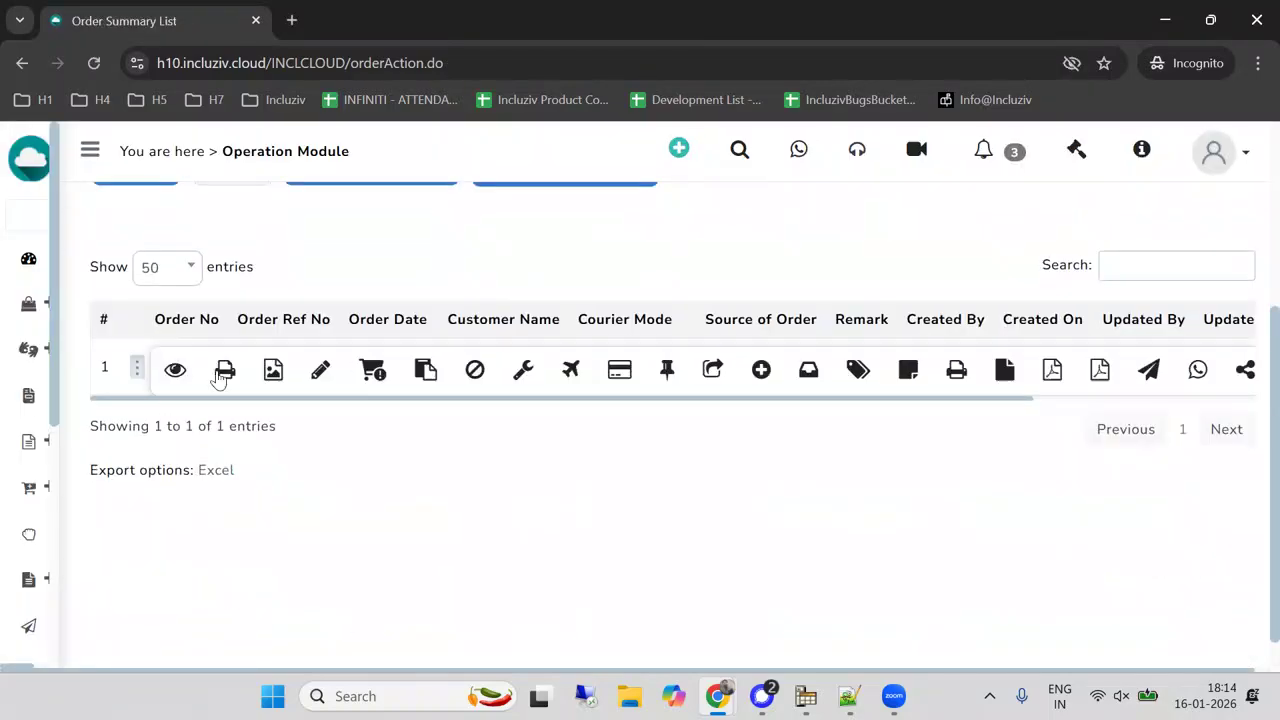
left_click(380, 370)
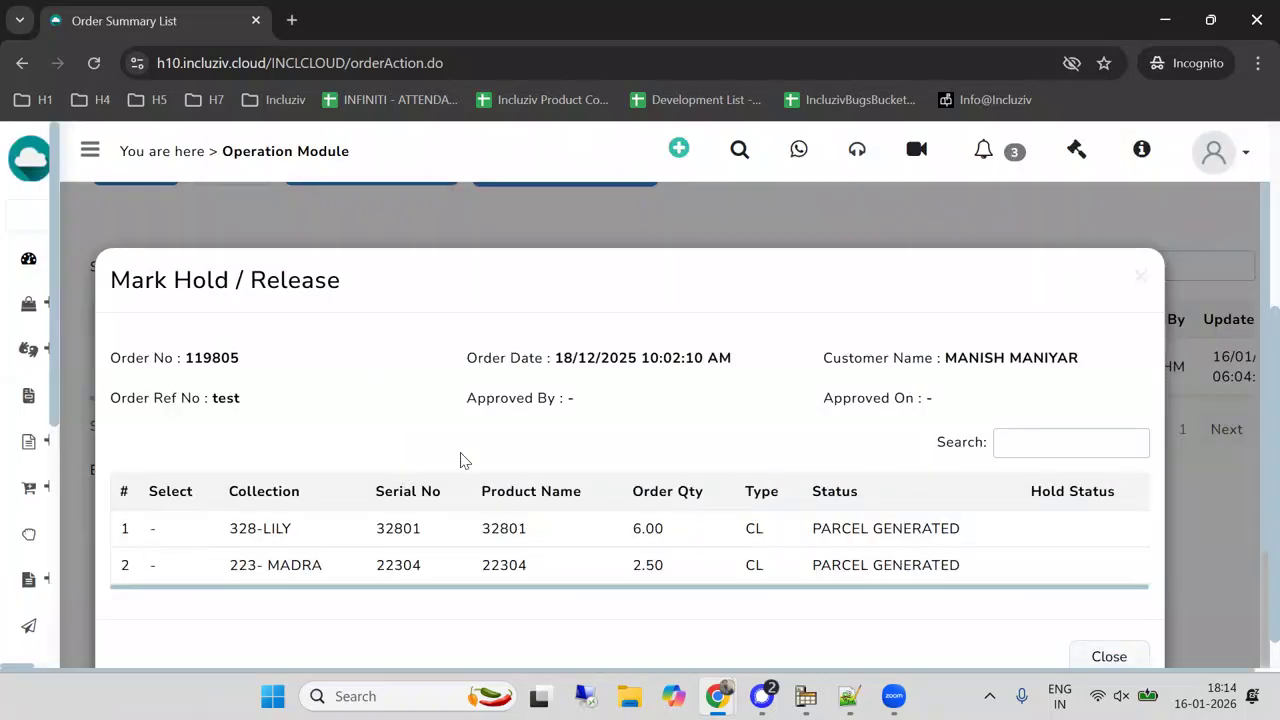
scroll(708, 420, "down", 2)
left_click_drag(803, 384, 902, 372)
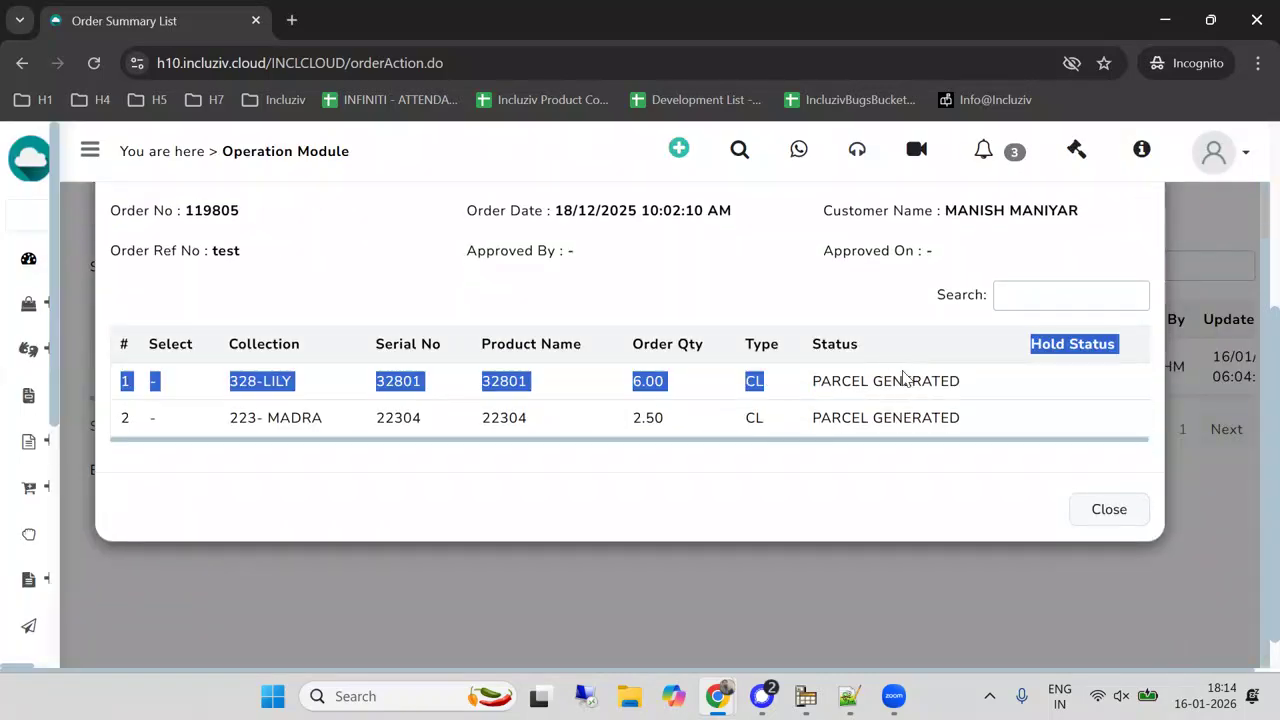